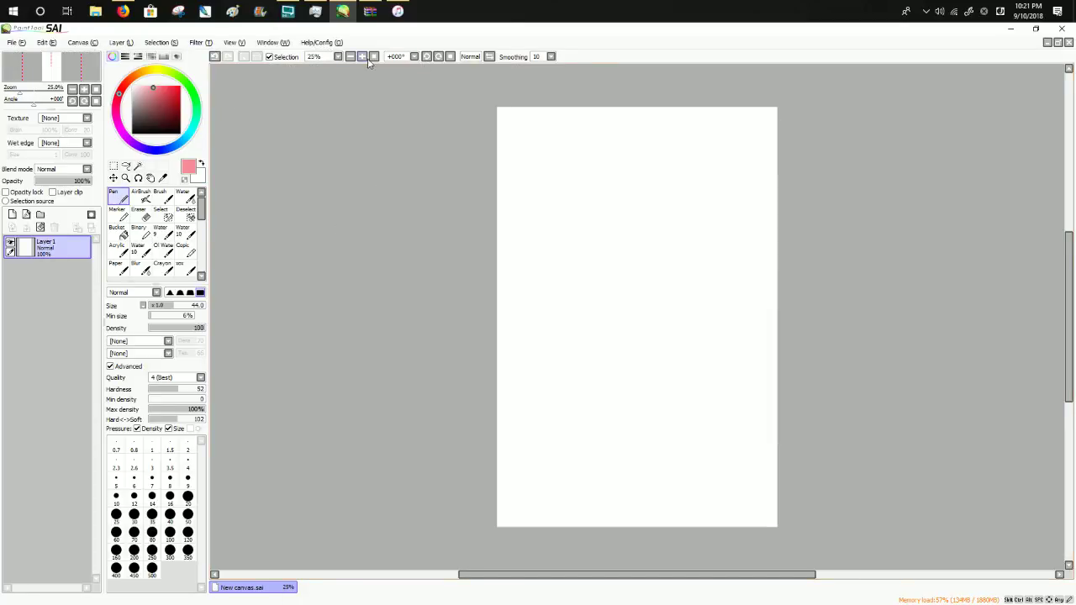
Paint a solid pink blob on the blank canvas with the Pen at size 44.
click(363, 57)
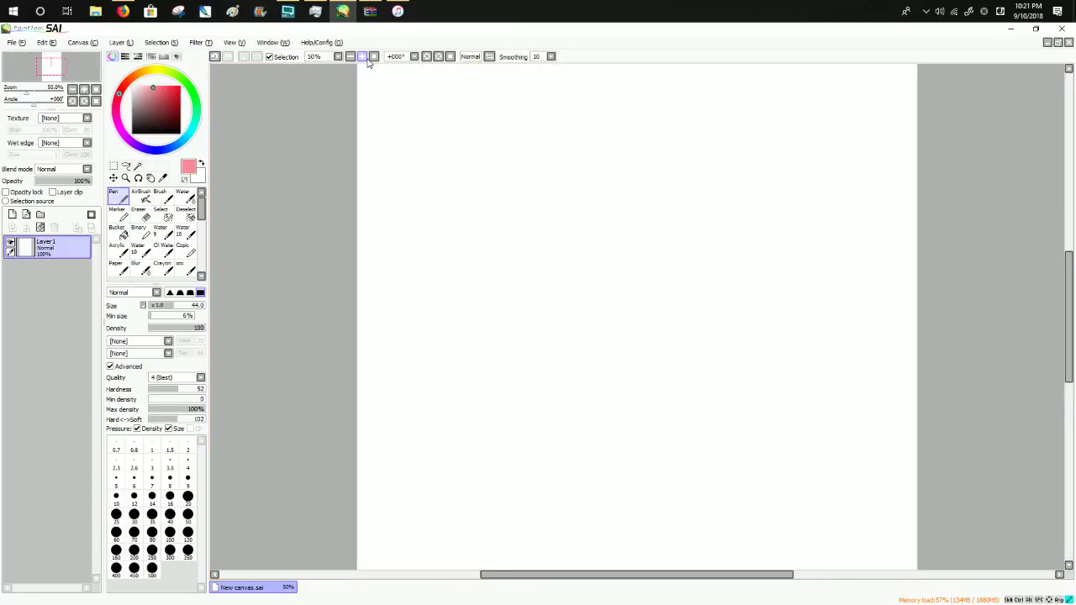
click(363, 57)
mouse_move(502, 263)
mouse_down()
mouse_move(444, 271)
mouse_move(445, 250)
mouse_move(410, 293)
mouse_move(452, 306)
mouse_move(488, 264)
mouse_move(490, 217)
mouse_move(456, 302)
mouse_up()
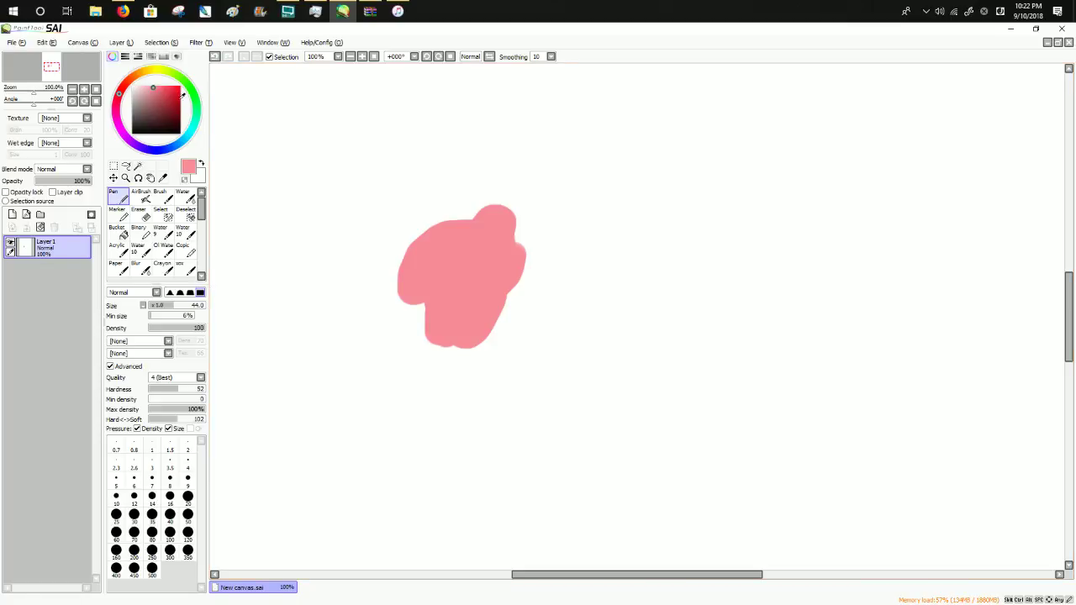
Add two black eyes and a thick curved smile on the pink blob, and clear the whole layer.
click(180, 133)
click(444, 252)
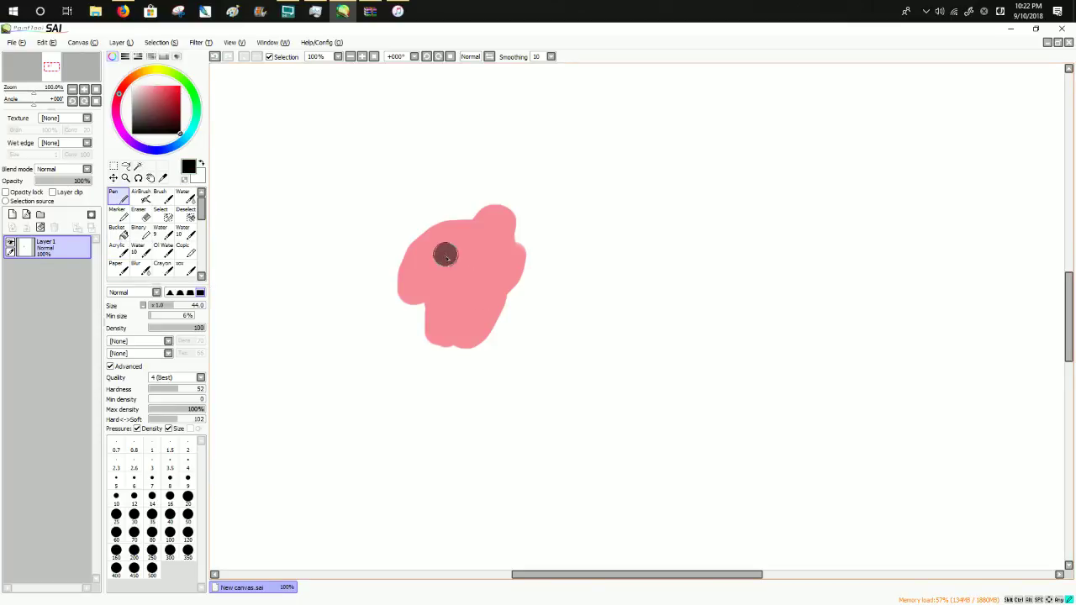
click(445, 252)
click(469, 247)
drag(424, 267, 506, 287)
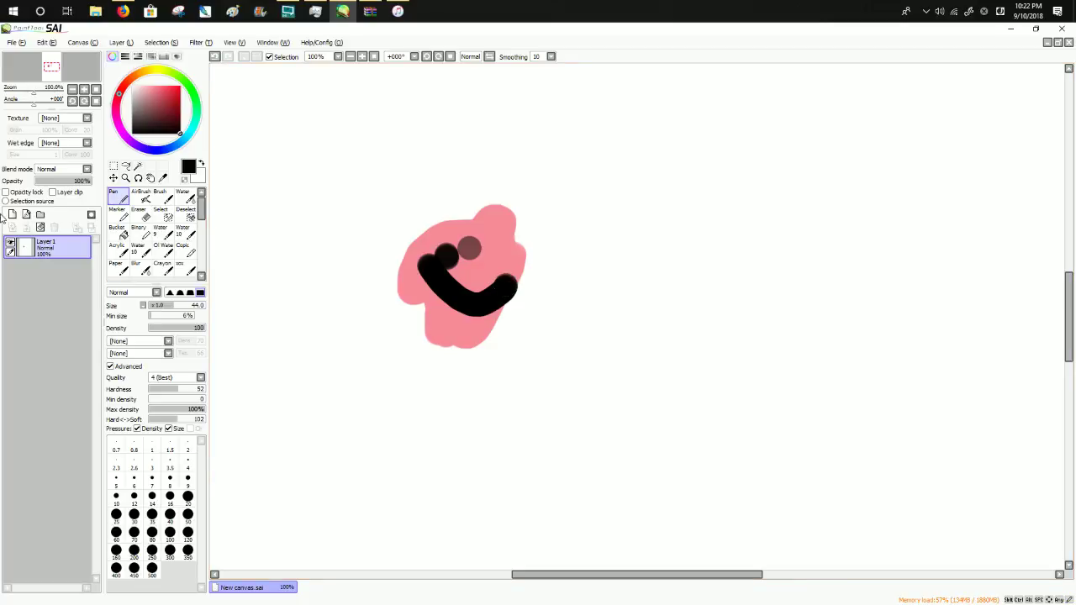
click(39, 227)
Choose a light pink and fill a wide patch across the canvas with broad back-and-forth Pen strokes.
click(144, 86)
drag(145, 64, 152, 64)
mouse_move(595, 263)
mouse_down()
mouse_move(667, 291)
mouse_move(737, 289)
mouse_up()
drag(569, 283, 685, 239)
mouse_move(588, 251)
mouse_down()
mouse_move(751, 220)
mouse_move(739, 206)
mouse_move(698, 196)
mouse_move(463, 176)
mouse_move(284, 257)
mouse_move(293, 294)
mouse_move(614, 337)
mouse_move(732, 298)
mouse_move(752, 322)
mouse_move(820, 327)
mouse_move(709, 335)
mouse_move(676, 367)
mouse_up()
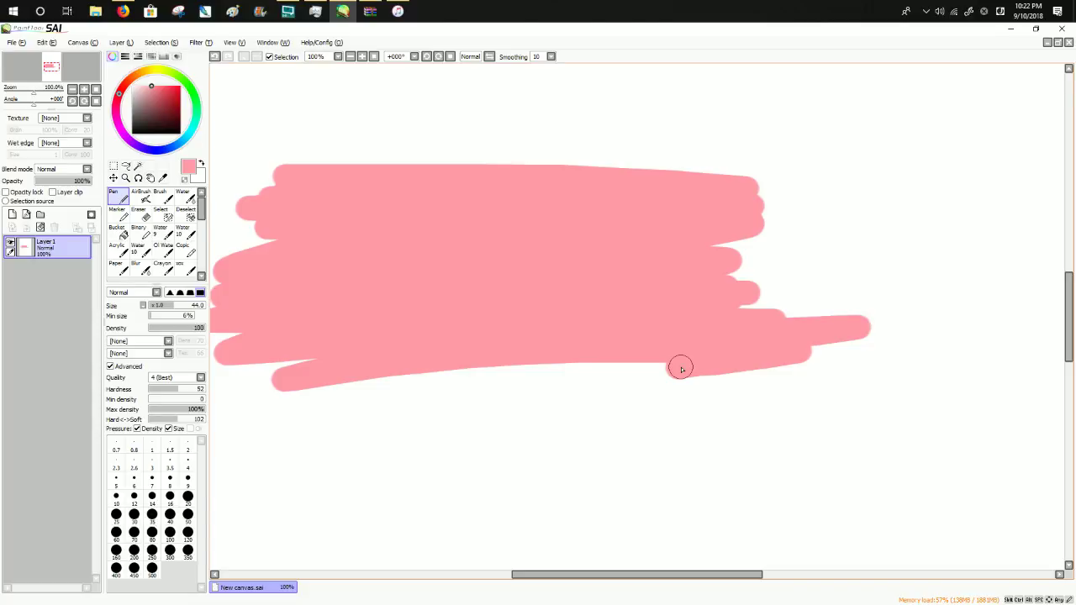
Draw two black dot eyes and a long smile on the pink patch with the Pen at size 15.
click(180, 133)
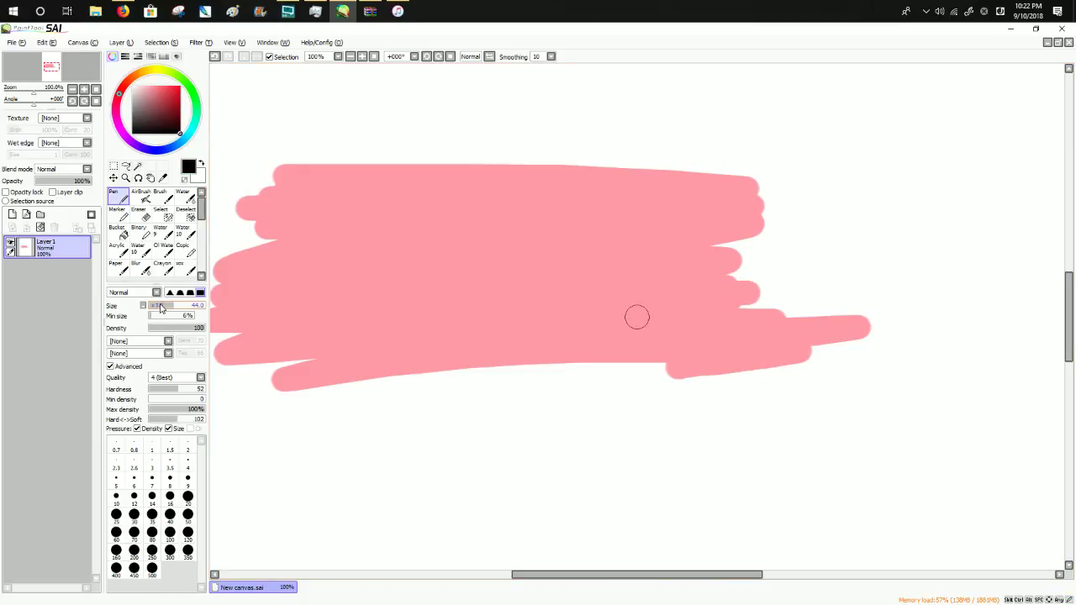
drag(160, 308, 157, 307)
click(414, 242)
click(571, 238)
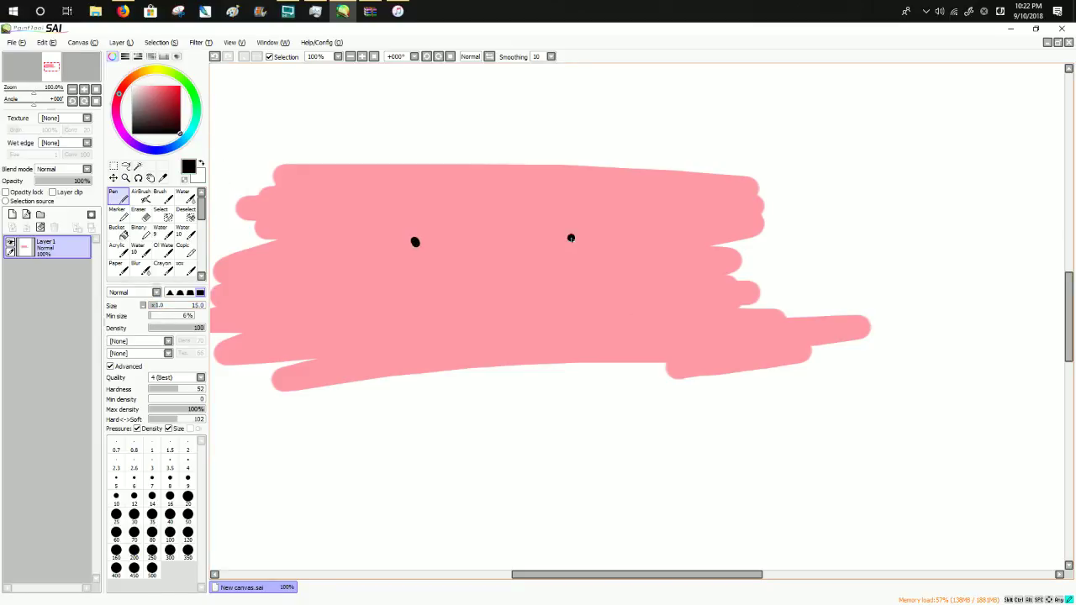
mouse_move(373, 246)
mouse_down()
mouse_move(533, 270)
mouse_move(591, 269)
mouse_move(610, 251)
mouse_up()
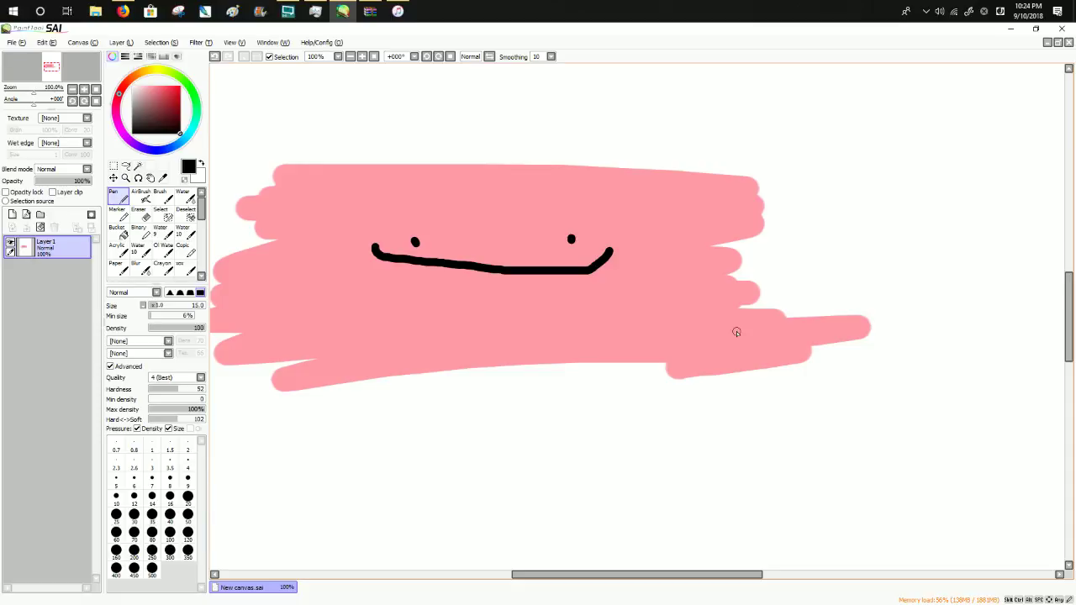
Switch to iTunes and skip through the shuffled songs until DANCE ALL NIGHT plays.
click(397, 11)
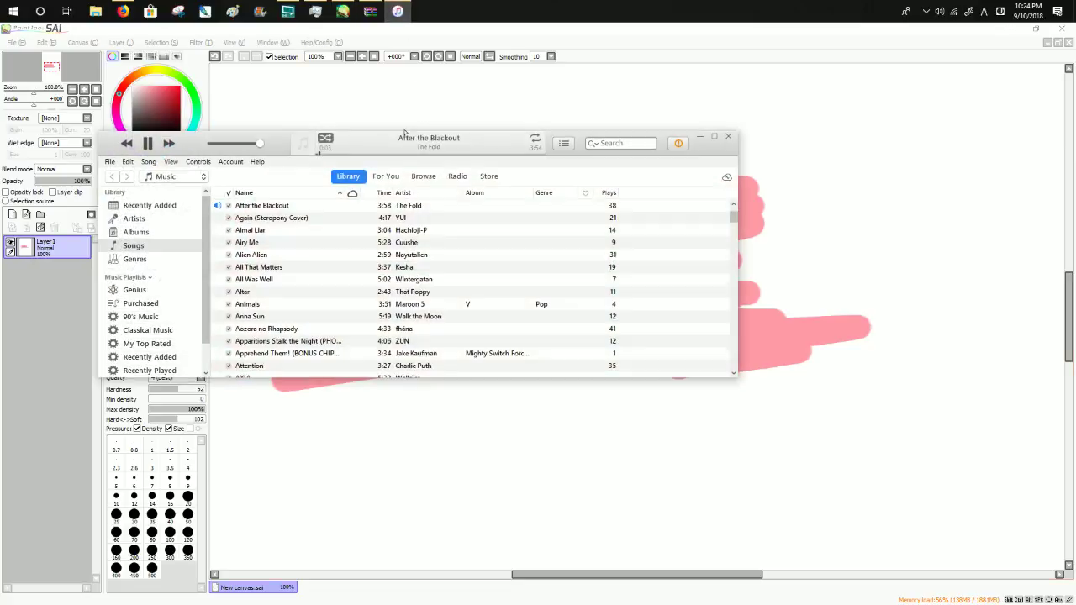
click(168, 144)
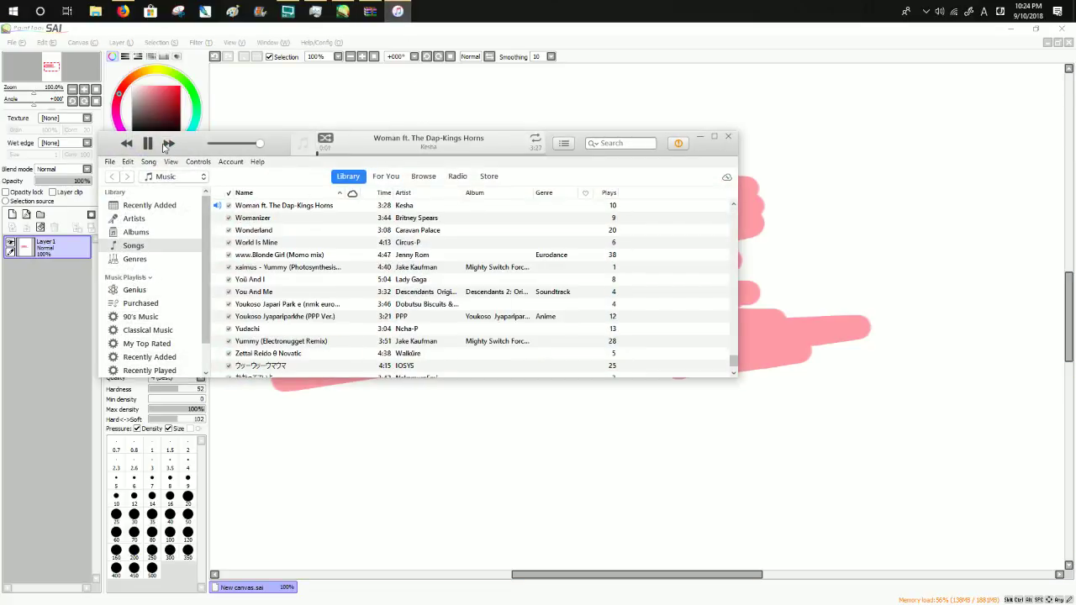
click(168, 144)
click(168, 144)
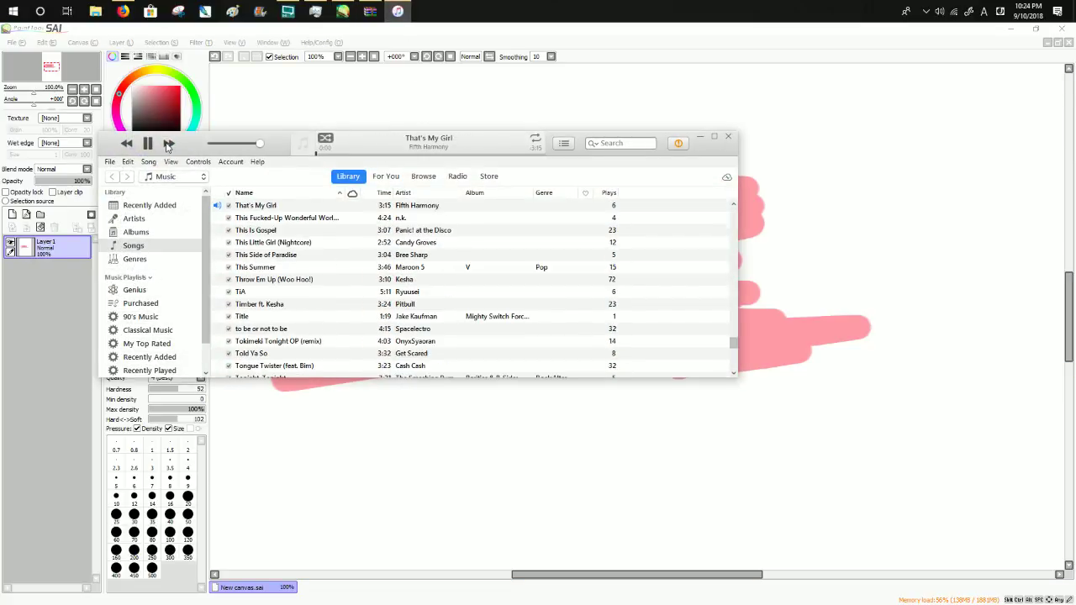
click(169, 144)
click(168, 145)
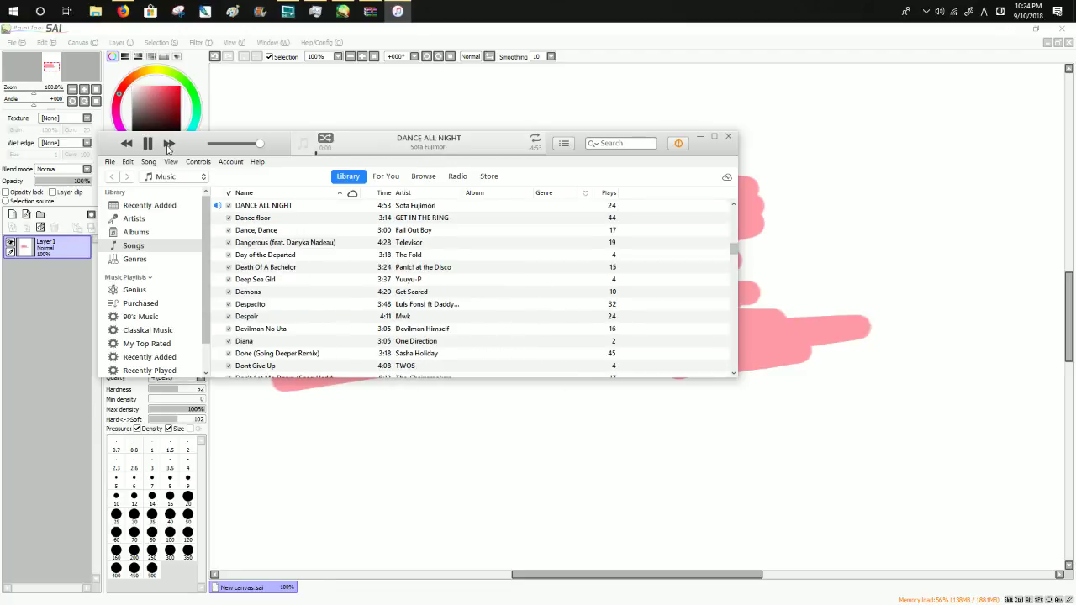
Remove the Up Next songs between "Dance, Dance" and "Into You (Dangerous 80's Mix)", keeping only MONSTER.
click(564, 143)
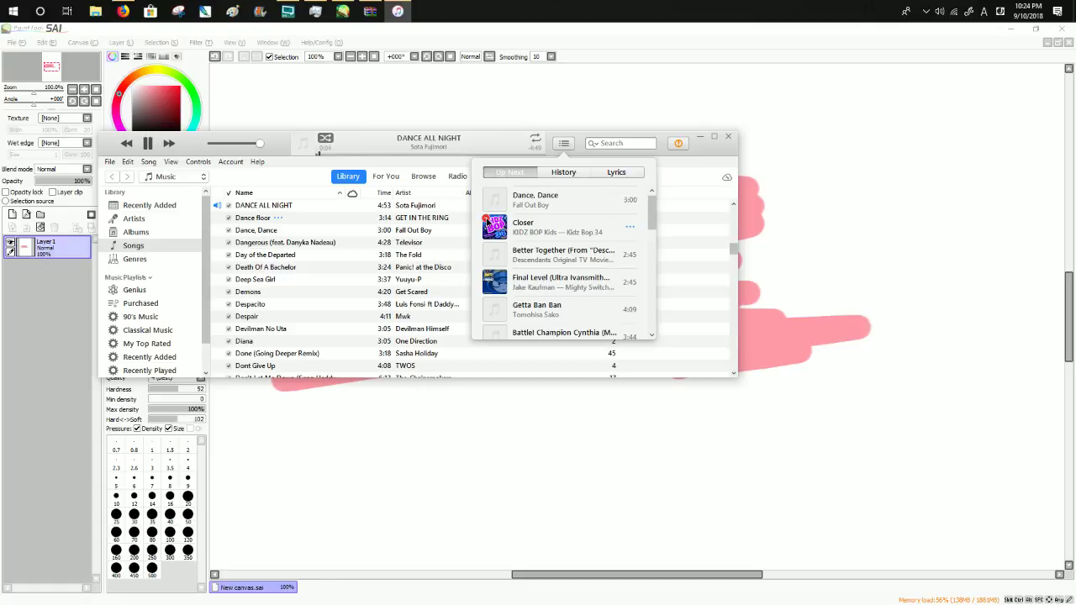
click(486, 220)
click(486, 219)
click(486, 220)
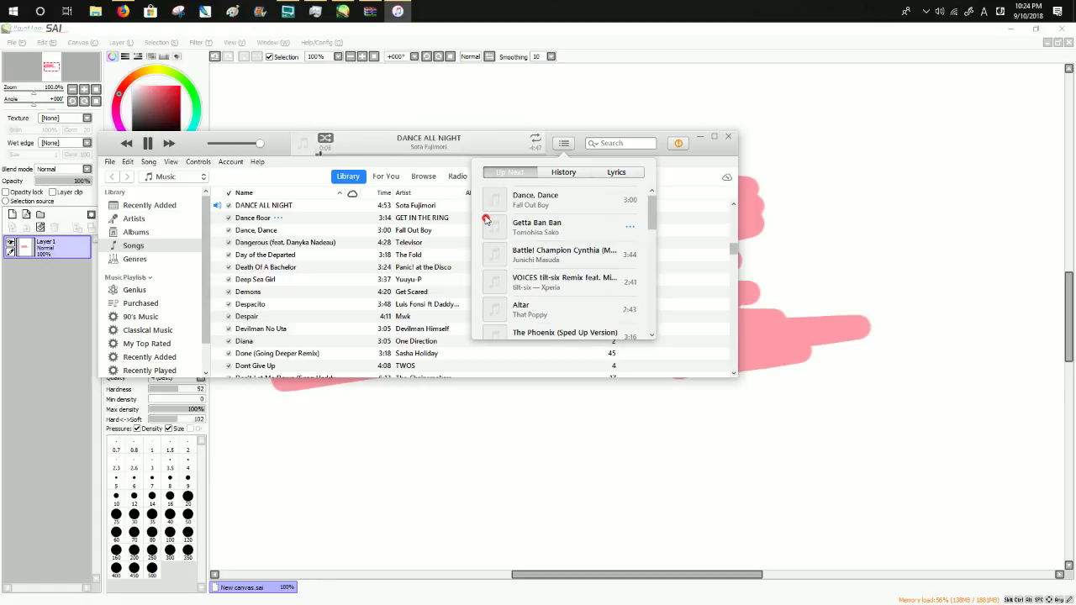
click(486, 220)
click(486, 220)
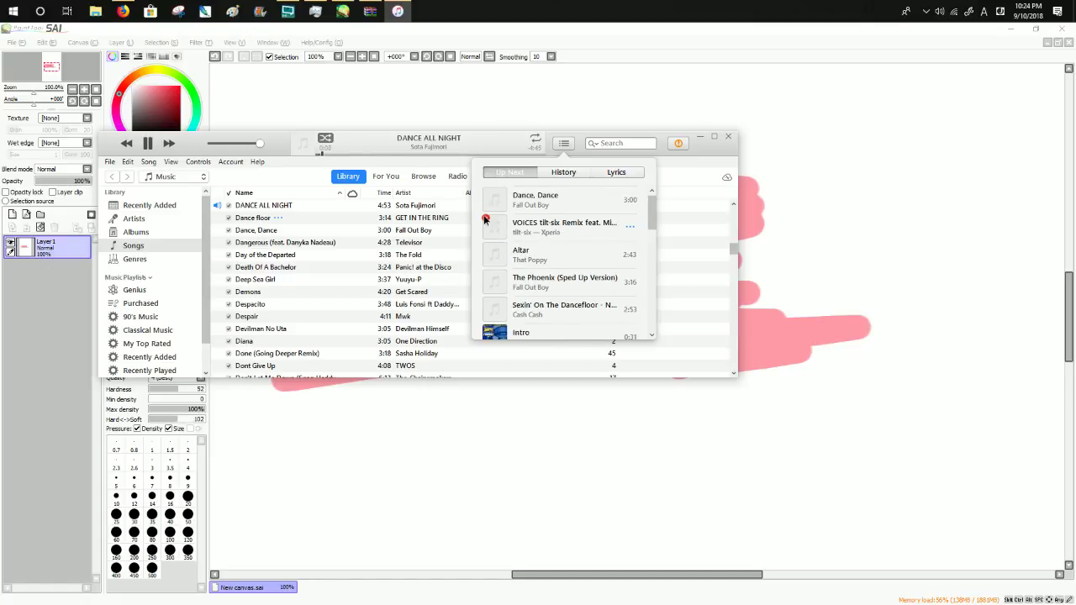
click(486, 220)
click(485, 219)
click(485, 220)
click(486, 219)
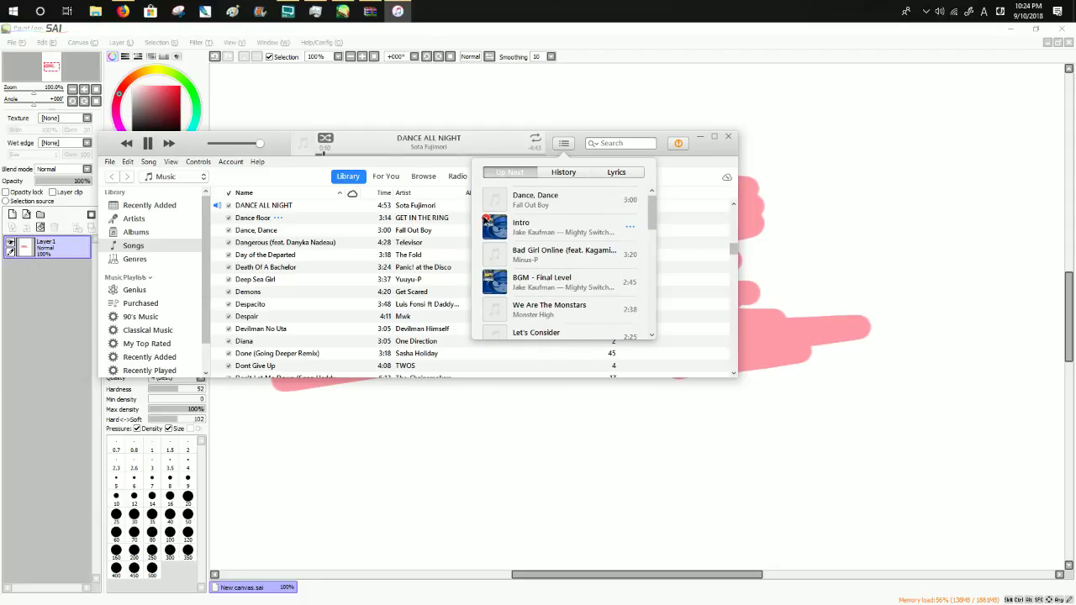
click(486, 219)
click(486, 246)
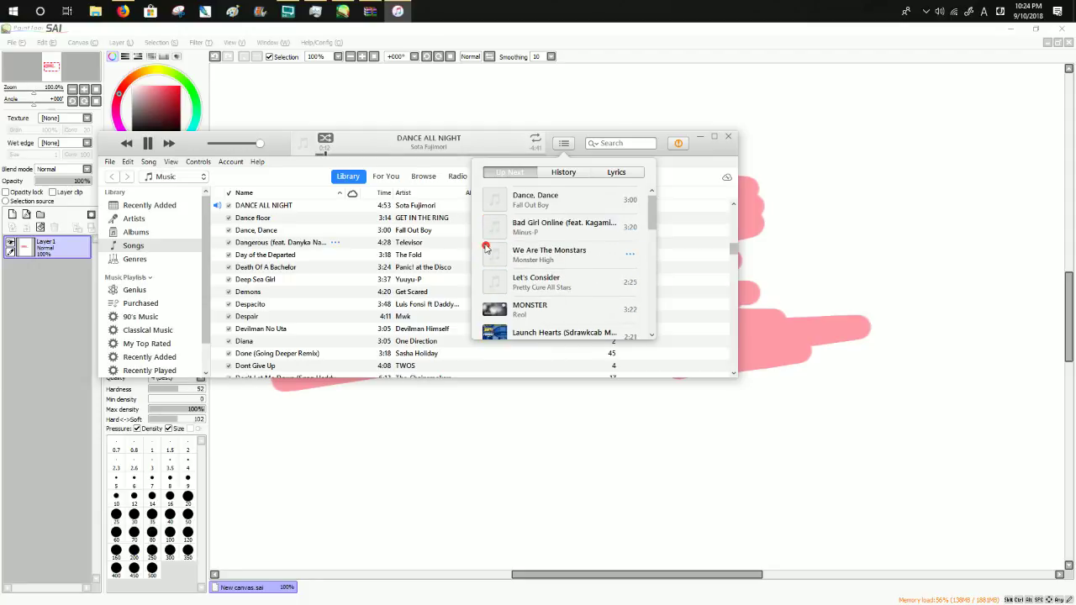
click(486, 247)
click(486, 246)
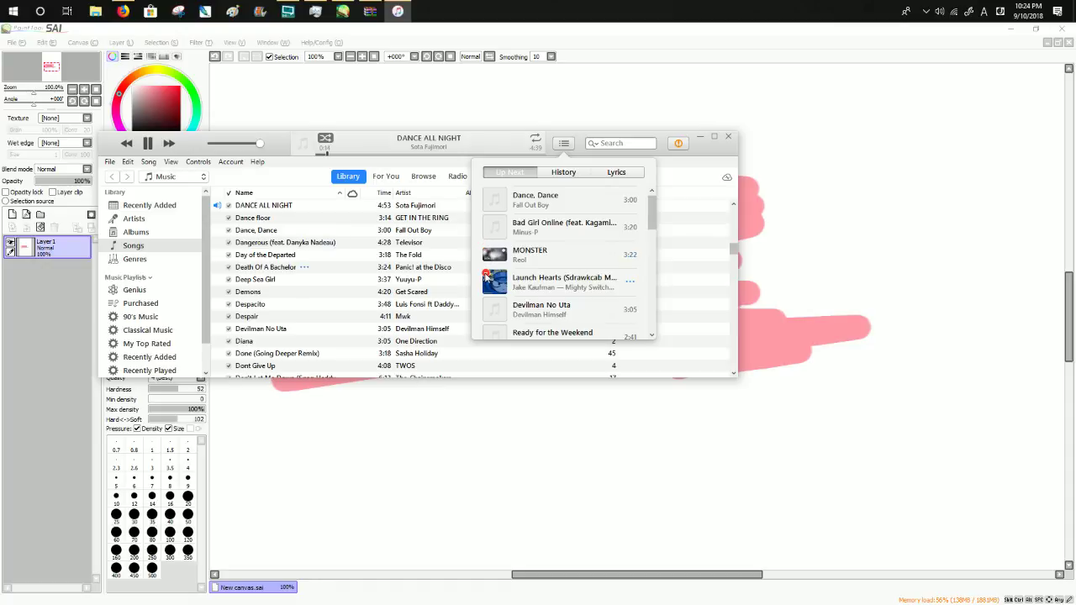
click(486, 219)
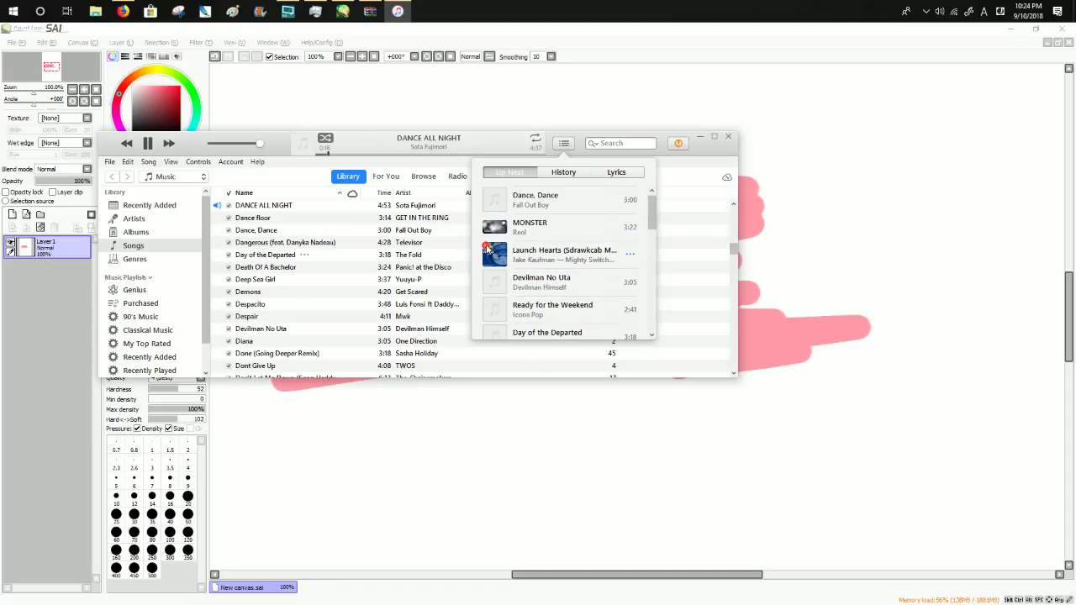
click(485, 247)
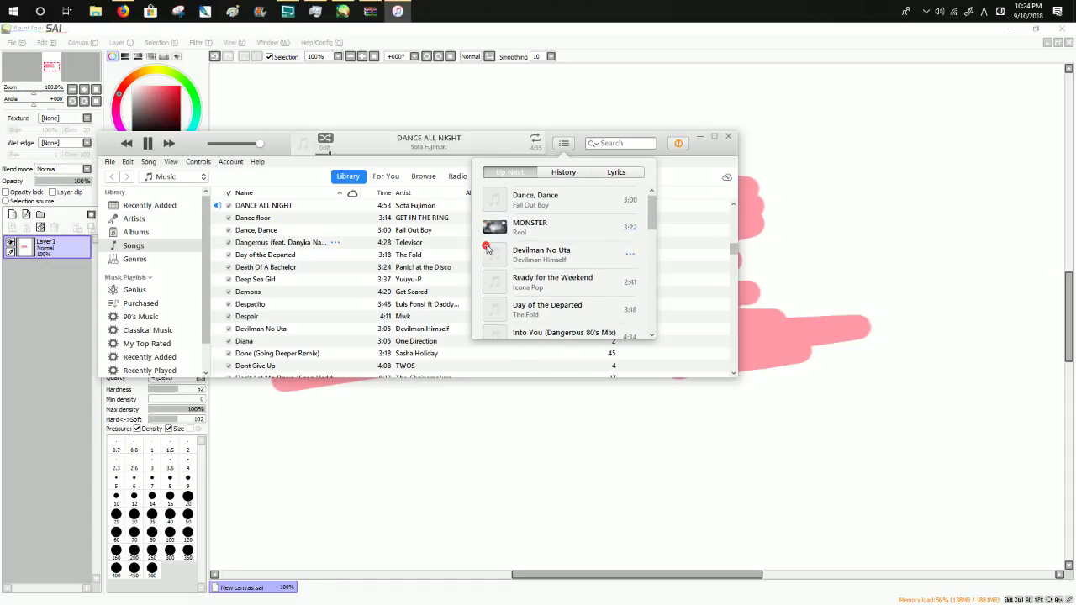
click(486, 246)
click(486, 246)
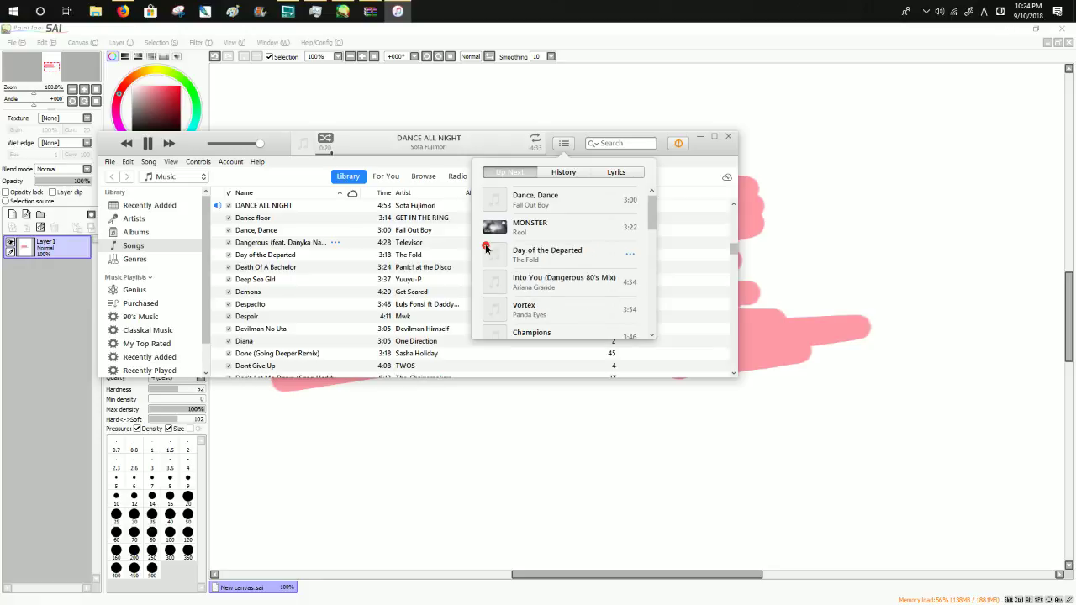
click(486, 247)
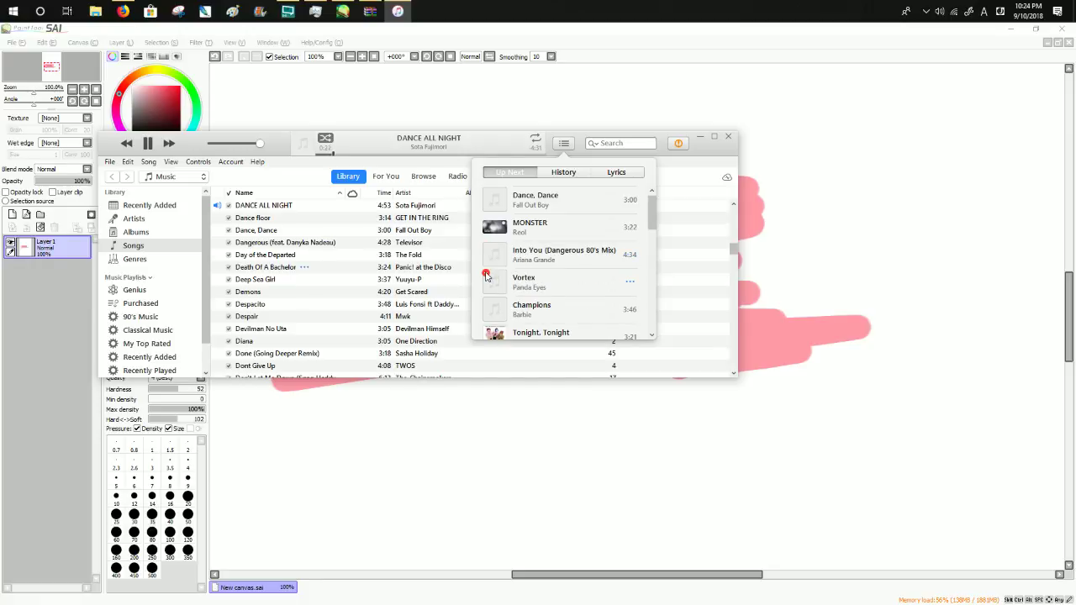
Remove the unwanted Up Next songs after "Into You", keeping "Tonight, Tonight" and "coda - Love You Love You", and return to PaintTool SAI.
click(486, 276)
click(486, 276)
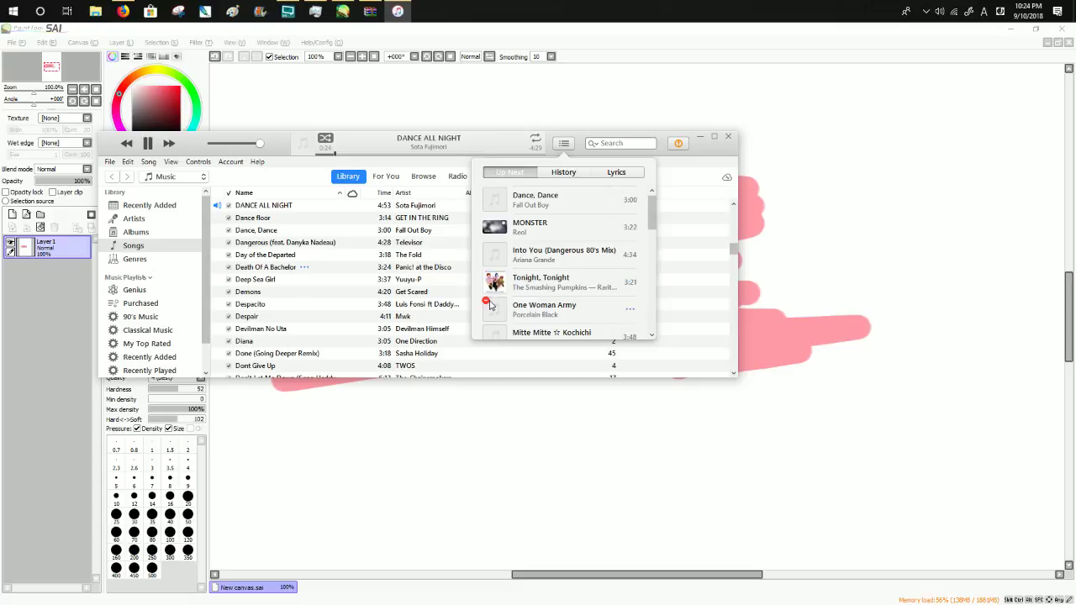
click(486, 303)
click(486, 302)
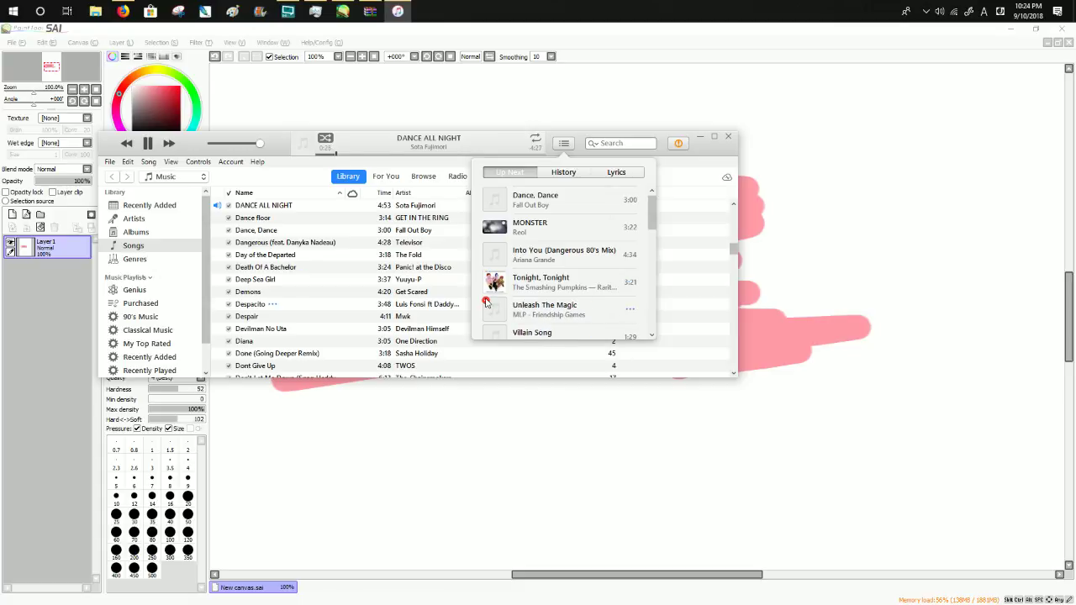
click(486, 303)
click(486, 302)
click(486, 303)
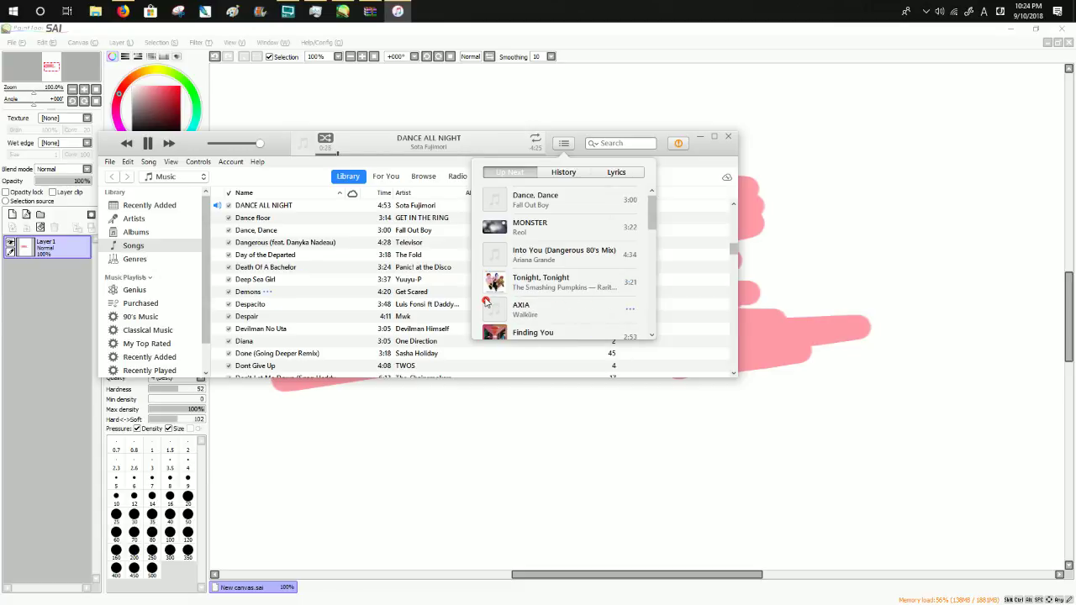
click(486, 303)
click(486, 303)
click(486, 303)
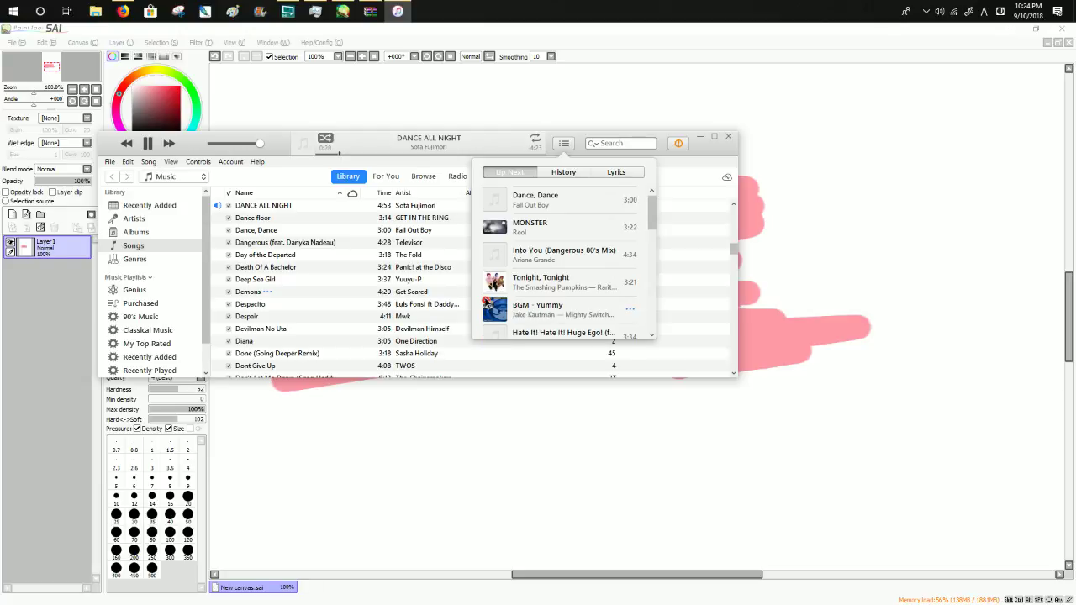
click(485, 303)
click(486, 303)
click(486, 303)
click(486, 302)
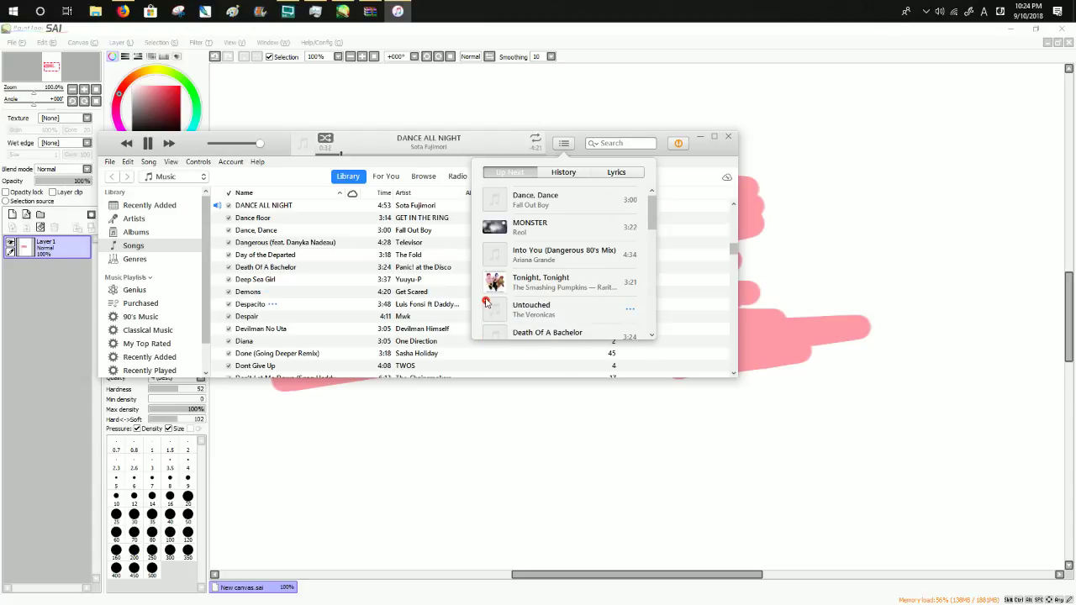
click(486, 302)
click(486, 303)
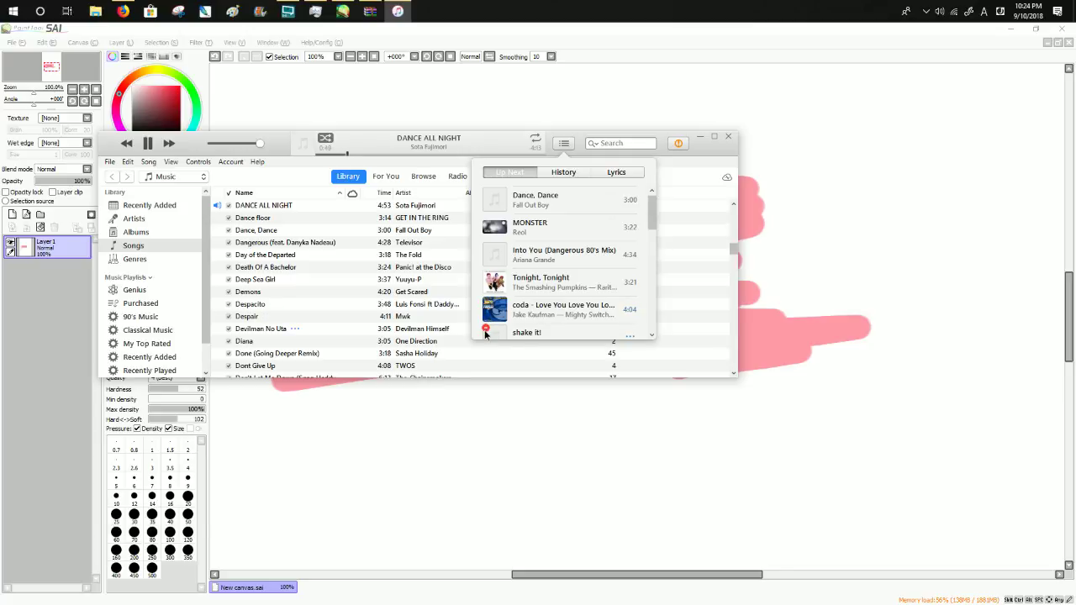
click(485, 331)
click(485, 331)
click(700, 137)
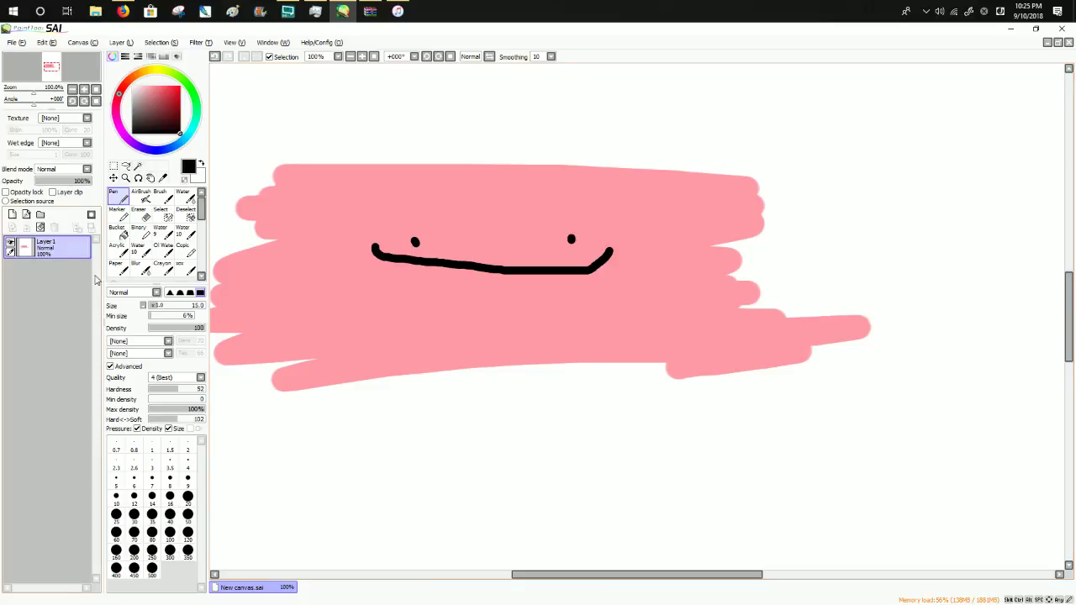
Clear the pink face drawing from Layer1 and switch to the Acrylic brush.
click(39, 227)
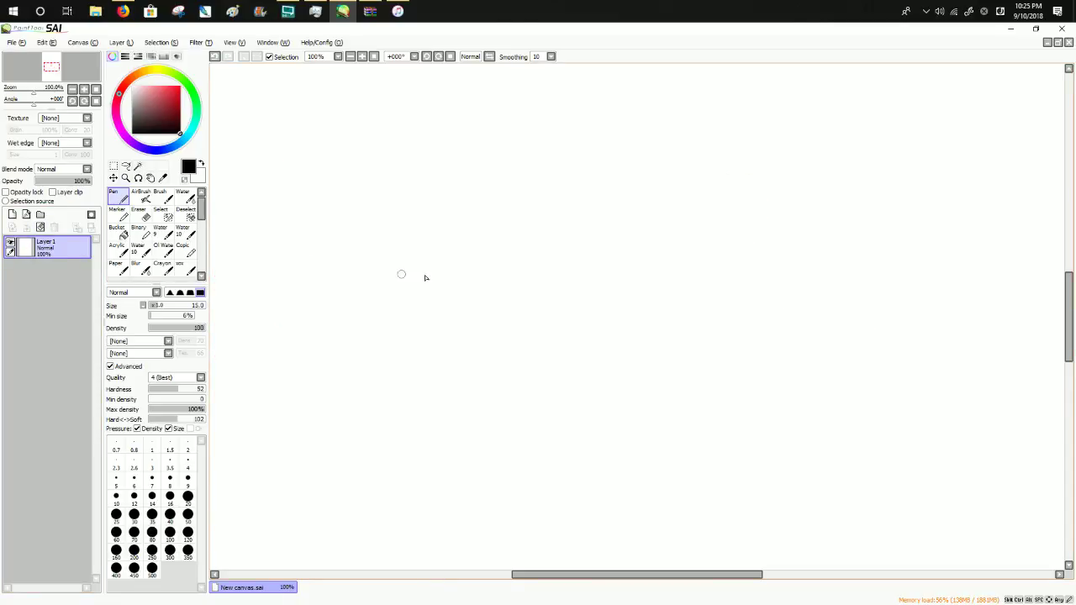
click(119, 267)
click(117, 248)
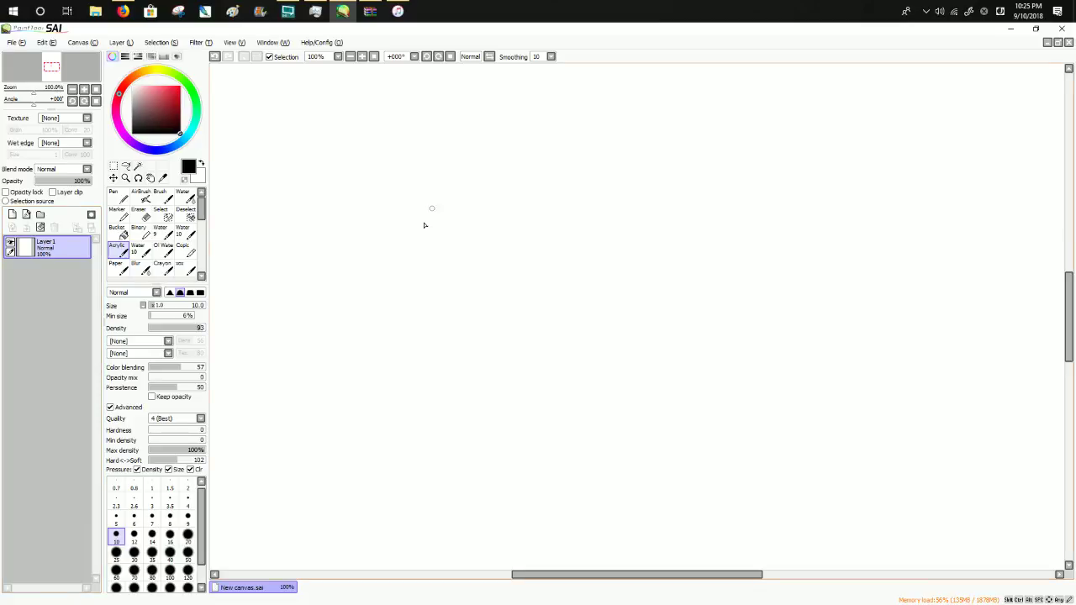
Doodle a small black smiley face in a circle with the Acrylic brush at size 10, and erase it from the layer.
mouse_move(452, 283)
mouse_down()
mouse_move(484, 293)
mouse_move(427, 284)
mouse_move(459, 298)
mouse_up()
click(439, 295)
click(447, 291)
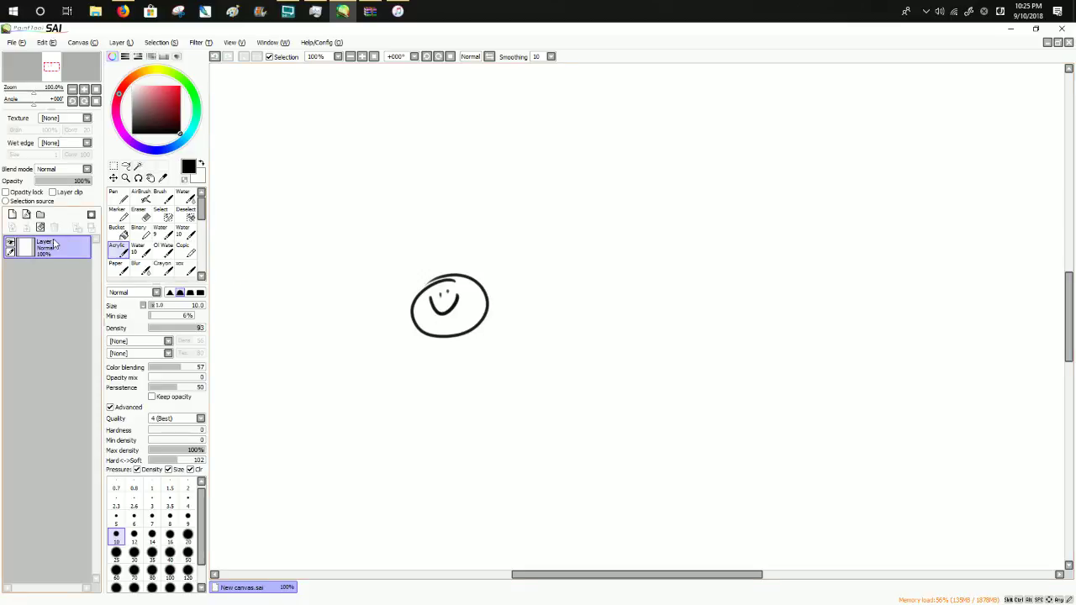
key(Delete)
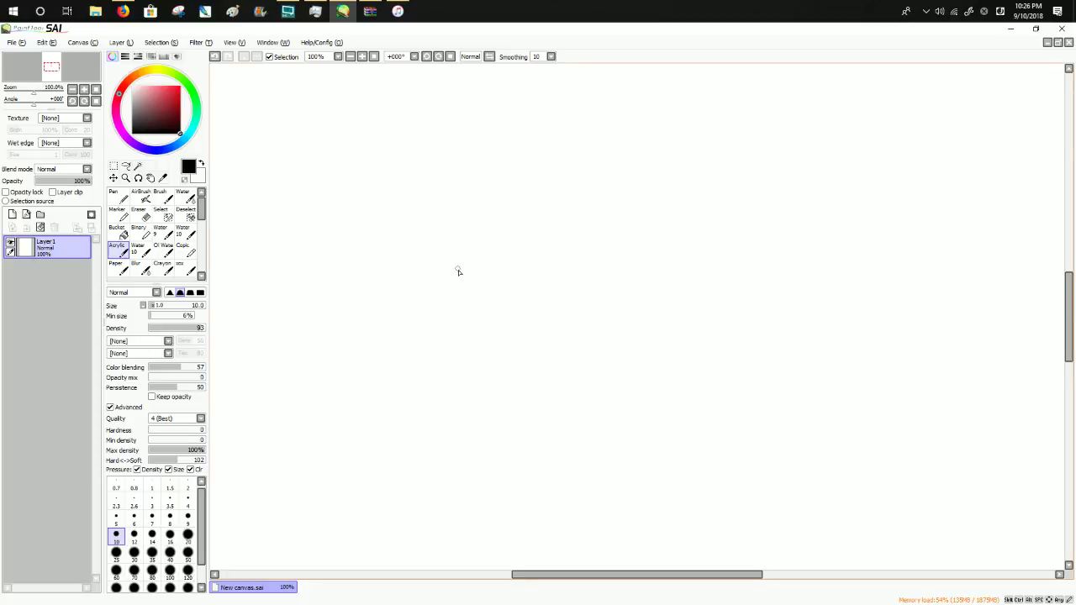
Sketch a small round face with a wavy mouth in thin black lines, and clear the layer.
mouse_move(486, 253)
mouse_down()
mouse_move(446, 255)
mouse_move(501, 287)
mouse_move(426, 259)
mouse_move(507, 266)
mouse_move(462, 266)
mouse_up()
drag(468, 263, 468, 267)
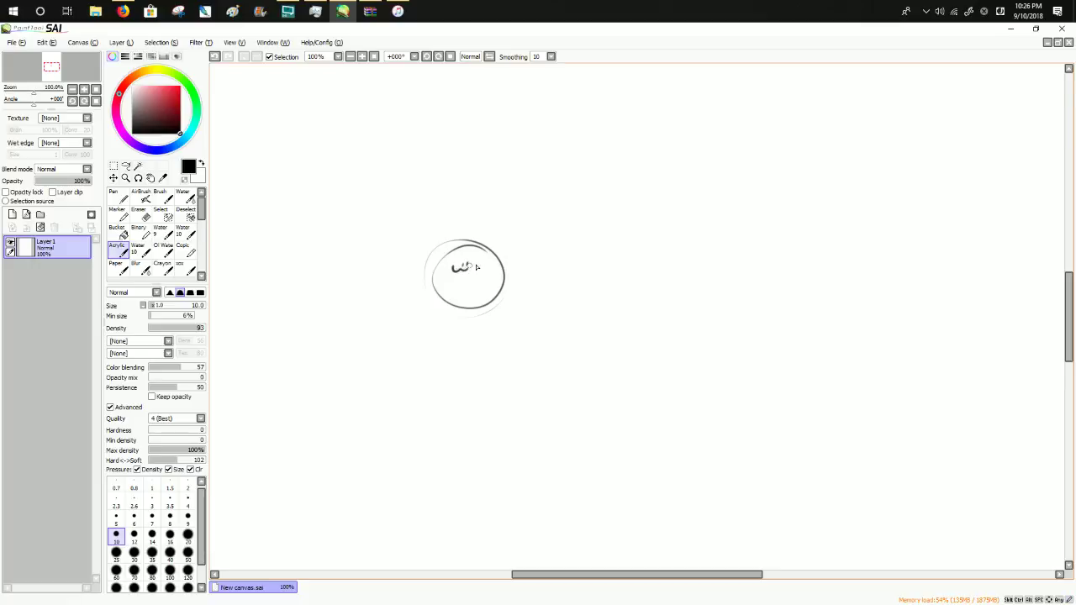
click(40, 228)
Sketch a small round face with a chin, eyes and a mouth in thin black lines, and clear Layer1.
mouse_move(444, 246)
mouse_down()
mouse_move(416, 272)
mouse_move(459, 244)
mouse_up()
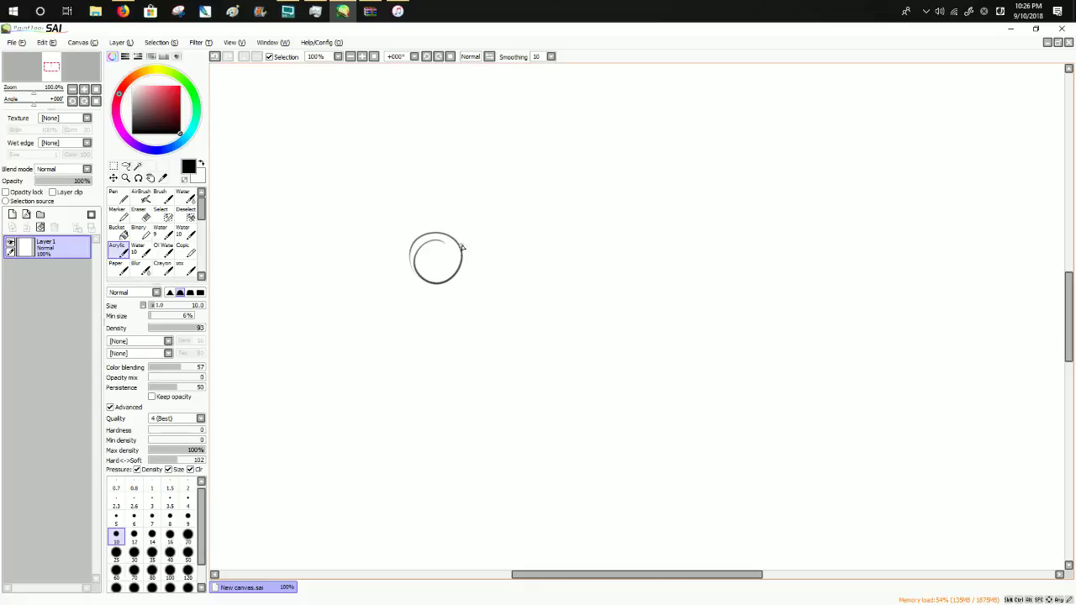
drag(462, 245, 455, 292)
mouse_move(412, 262)
mouse_down()
mouse_move(414, 282)
mouse_move(449, 300)
mouse_move(462, 271)
mouse_move(435, 270)
mouse_move(454, 268)
mouse_move(447, 260)
mouse_move(449, 276)
mouse_up()
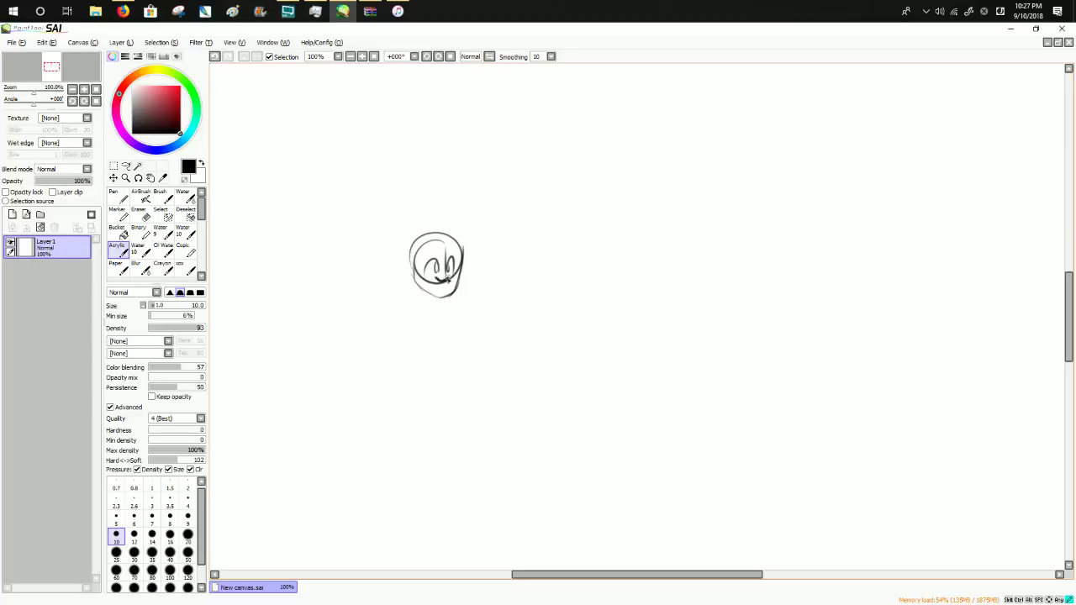
mouse_move(440, 286)
mouse_down()
mouse_move(437, 255)
mouse_move(442, 284)
mouse_move(428, 281)
mouse_move(454, 291)
mouse_up()
key(ctrl+z)
key(ctrl+z)
key(ctrl+z)
key(ctrl+z)
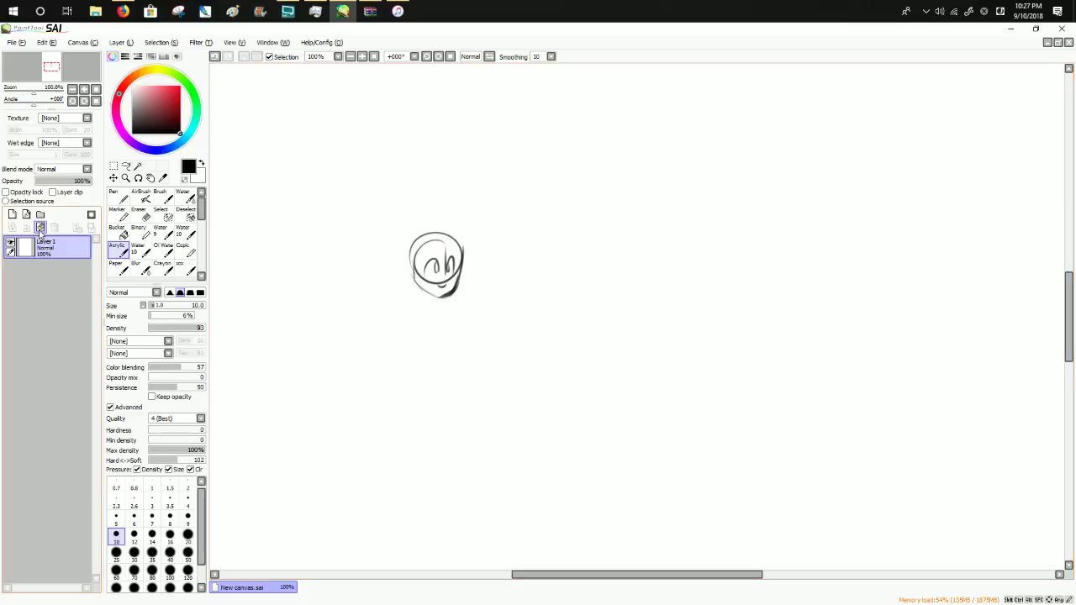
click(40, 227)
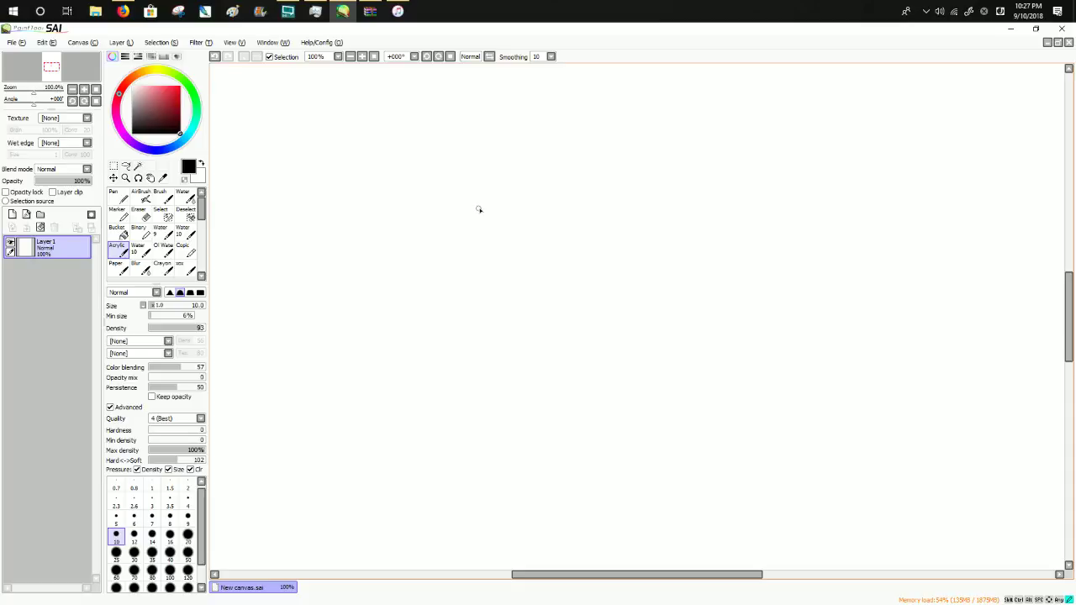
Sketch a round head with a pointed chin and angled jaw in thin black lines.
mouse_move(479, 205)
mouse_down()
mouse_move(438, 223)
mouse_move(495, 239)
mouse_move(436, 223)
mouse_move(498, 224)
mouse_move(475, 202)
mouse_move(437, 246)
mouse_move(435, 234)
mouse_move(431, 254)
mouse_move(453, 280)
mouse_move(435, 263)
mouse_move(452, 278)
mouse_move(476, 273)
mouse_move(464, 281)
mouse_move(497, 248)
mouse_up()
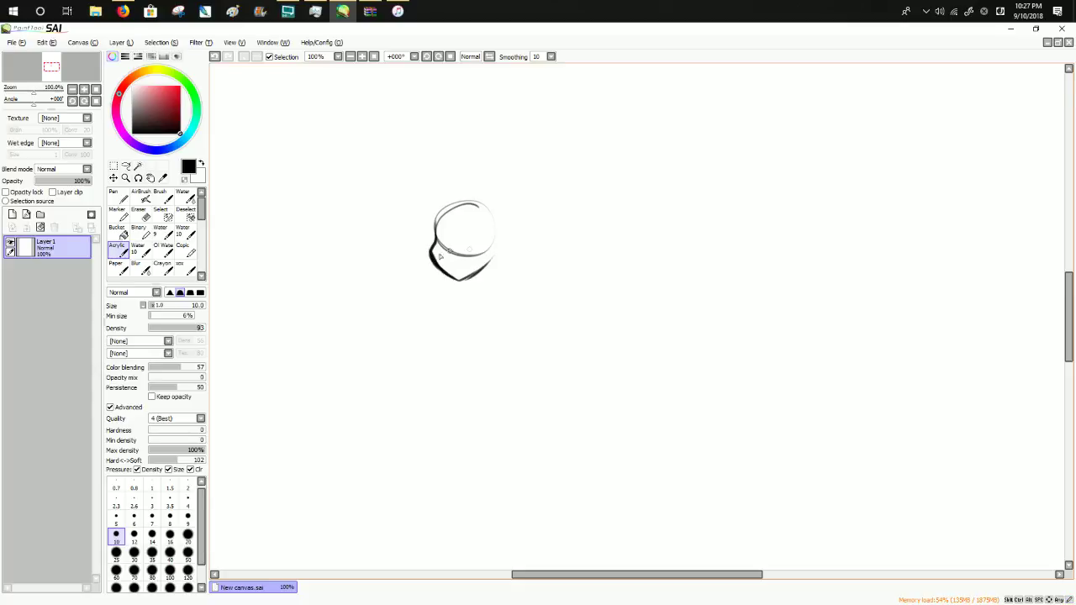
mouse_move(432, 240)
mouse_down()
mouse_move(445, 270)
mouse_move(430, 244)
mouse_move(433, 268)
mouse_move(430, 256)
mouse_move(457, 284)
mouse_move(431, 266)
mouse_up()
mouse_move(437, 242)
mouse_down()
mouse_move(481, 246)
mouse_move(464, 249)
mouse_move(473, 235)
mouse_move(453, 228)
mouse_move(475, 227)
mouse_move(438, 218)
mouse_move(485, 225)
mouse_move(456, 252)
mouse_up()
key(ctrl+z)
key(ctrl+z)
key(ctrl+z)
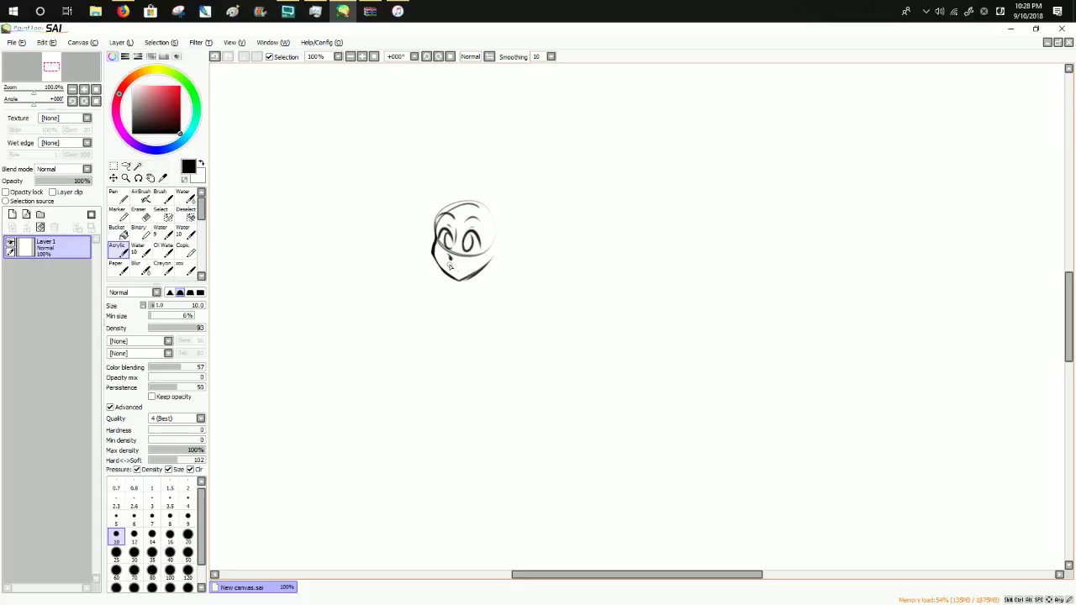
Draw a small smiling mouth below the eyes and refine the side of the face.
drag(453, 266, 460, 265)
drag(458, 266, 466, 259)
drag(463, 258, 466, 261)
mouse_move(493, 238)
mouse_down()
mouse_move(509, 243)
mouse_move(499, 257)
mouse_move(489, 242)
mouse_move(481, 269)
mouse_up()
key(ctrl+z)
Draw the side lock and curved hairline around the face, and mark the inside of the round ear.
drag(437, 241, 424, 267)
mouse_move(458, 206)
mouse_down()
mouse_move(433, 217)
mouse_move(434, 230)
mouse_move(483, 206)
mouse_move(495, 228)
mouse_move(482, 249)
mouse_up()
key(ctrl+z)
key(ctrl+z)
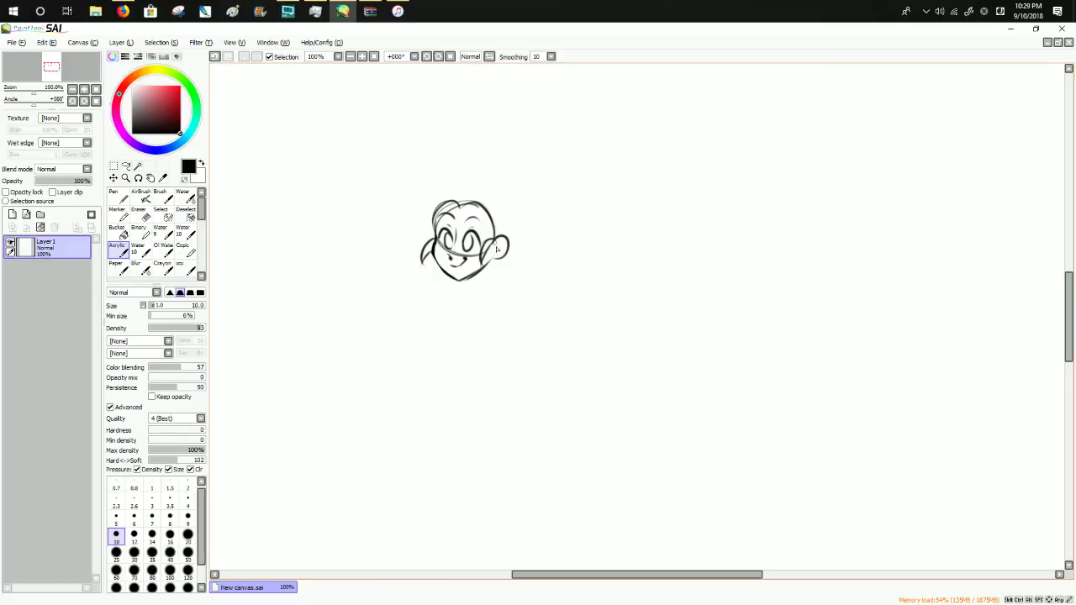
drag(494, 244, 494, 253)
Outline the top and back of the head with one curve from the forehead to behind the ear.
mouse_move(434, 212)
mouse_down()
mouse_move(484, 190)
mouse_move(514, 207)
mouse_move(519, 228)
mouse_up()
key(ctrl+z)
key(ctrl+z)
key(ctrl+z)
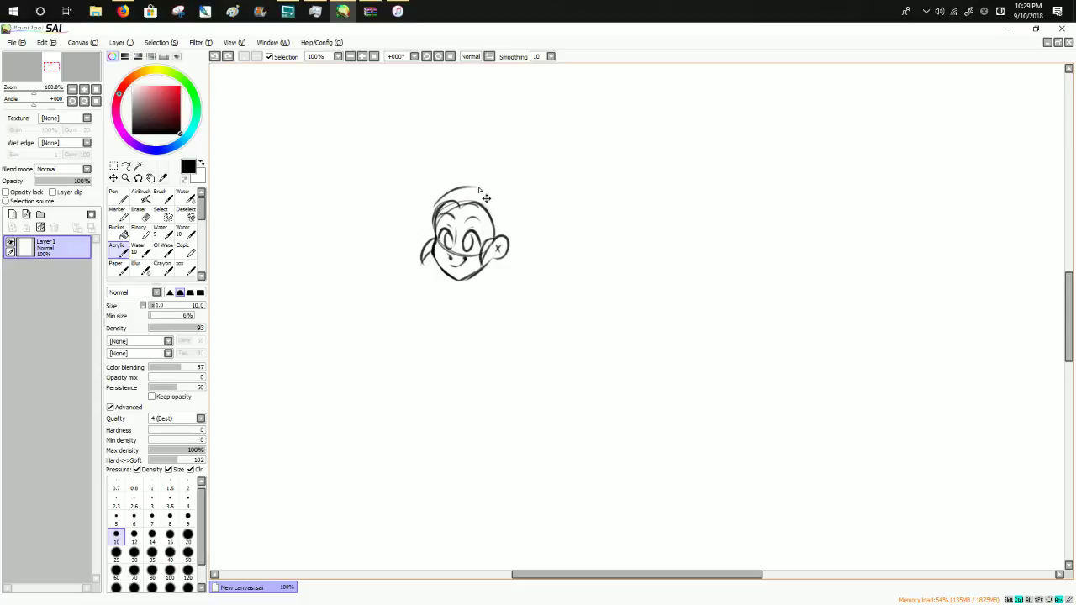
mouse_move(472, 187)
mouse_down()
mouse_move(513, 204)
mouse_move(508, 197)
mouse_move(515, 249)
mouse_move(499, 268)
mouse_up()
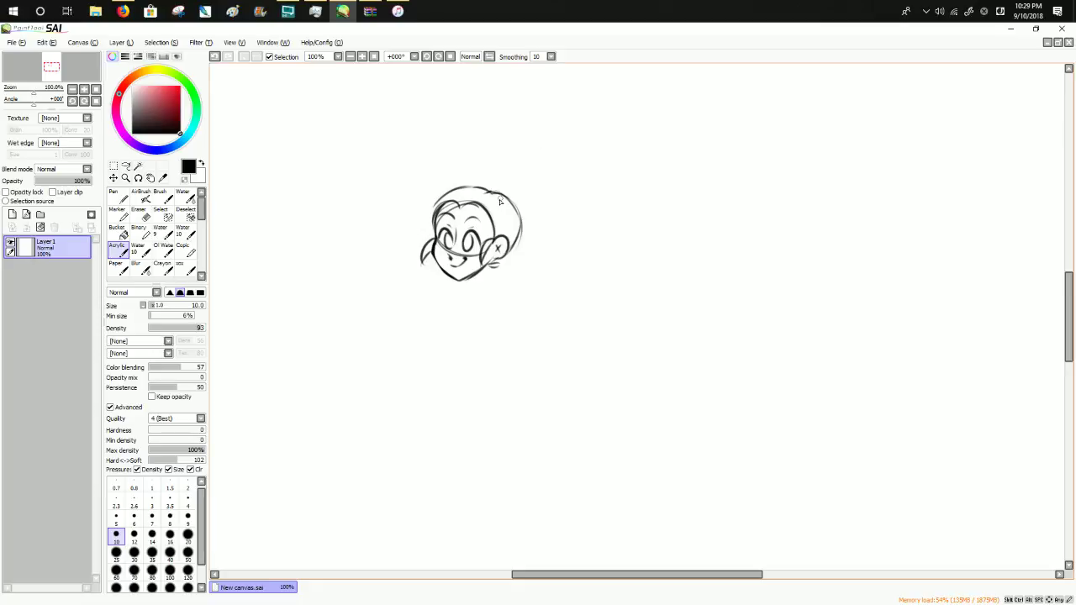
Draw a large cloud-shaped hair puff behind the ear and a smaller one on the head's other side.
mouse_move(498, 201)
mouse_down()
mouse_move(538, 184)
mouse_move(533, 195)
mouse_move(585, 198)
mouse_move(559, 226)
mouse_move(549, 264)
mouse_move(561, 273)
mouse_move(503, 213)
mouse_move(526, 238)
mouse_move(516, 263)
mouse_move(507, 257)
mouse_move(529, 255)
mouse_move(523, 262)
mouse_move(551, 276)
mouse_up()
key(ctrl+z)
key(ctrl+z)
key(ctrl+z)
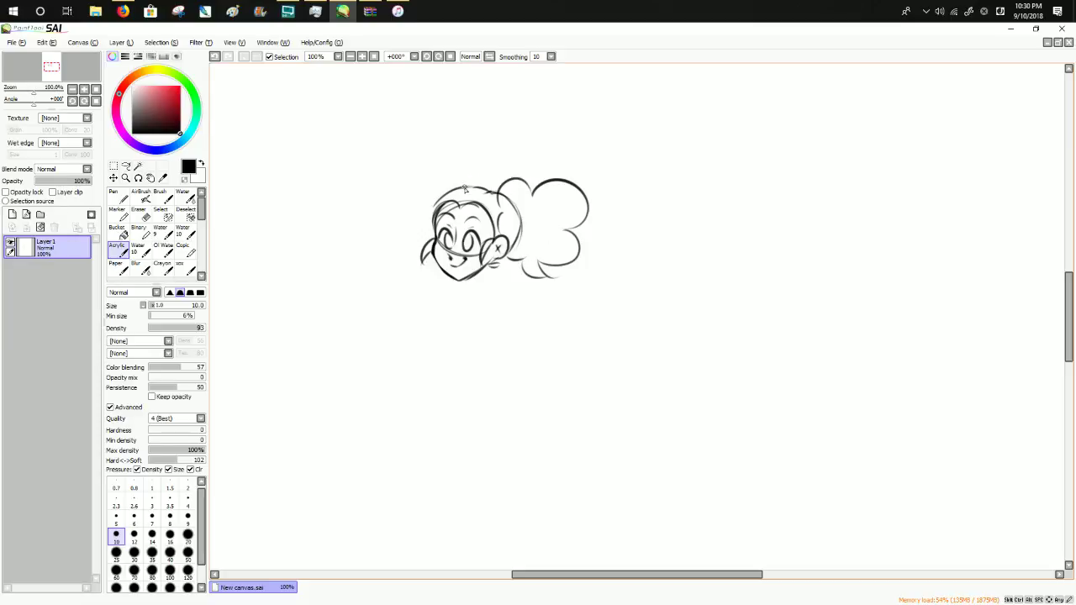
mouse_move(468, 187)
mouse_down()
mouse_move(440, 176)
mouse_move(448, 182)
mouse_move(408, 182)
mouse_move(419, 207)
mouse_move(402, 242)
mouse_move(422, 252)
mouse_up()
key(ctrl+z)
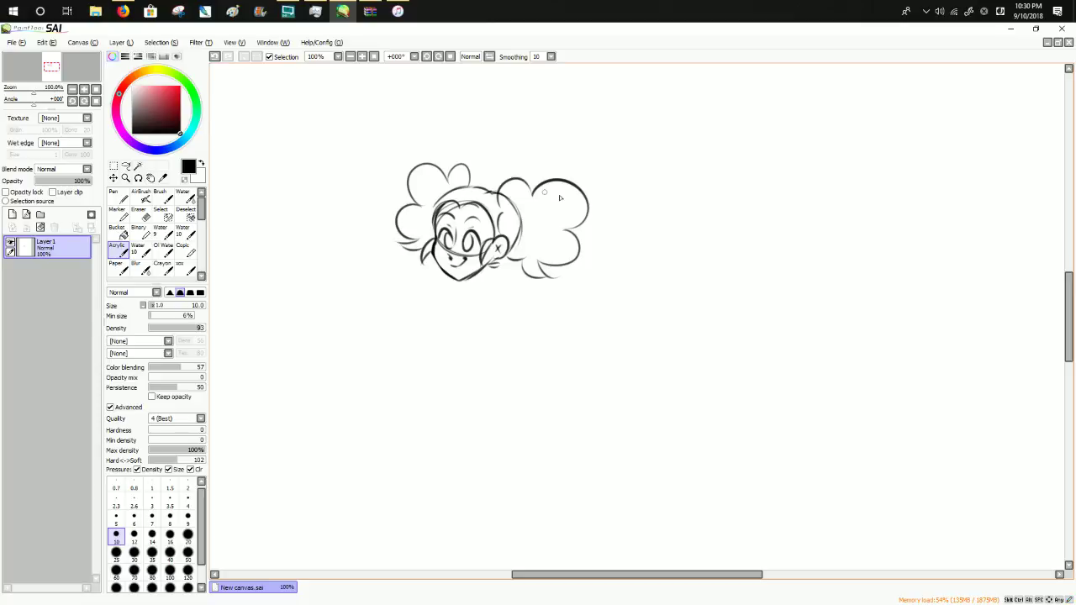
Lasso the large right-hand hair puff and make it narrower with a free transform.
click(125, 166)
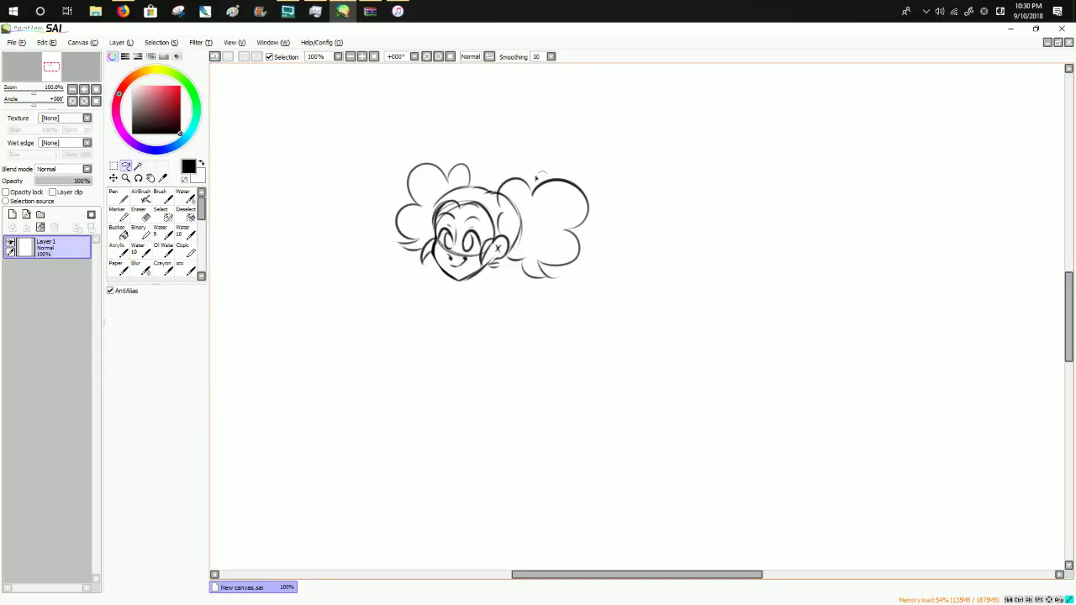
mouse_move(538, 177)
mouse_down()
mouse_move(557, 308)
mouse_move(540, 175)
mouse_up()
key(ctrl+t)
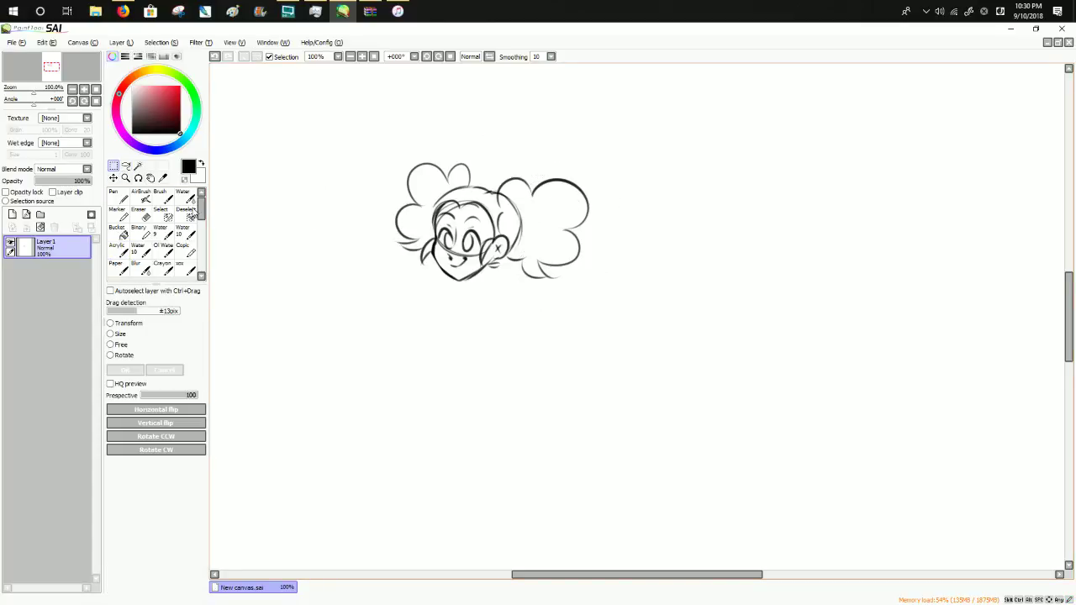
key(Return)
mouse_move(501, 185)
mouse_down()
mouse_move(518, 254)
mouse_move(552, 315)
mouse_move(502, 176)
mouse_up()
key(ctrl+t)
drag(593, 228, 575, 227)
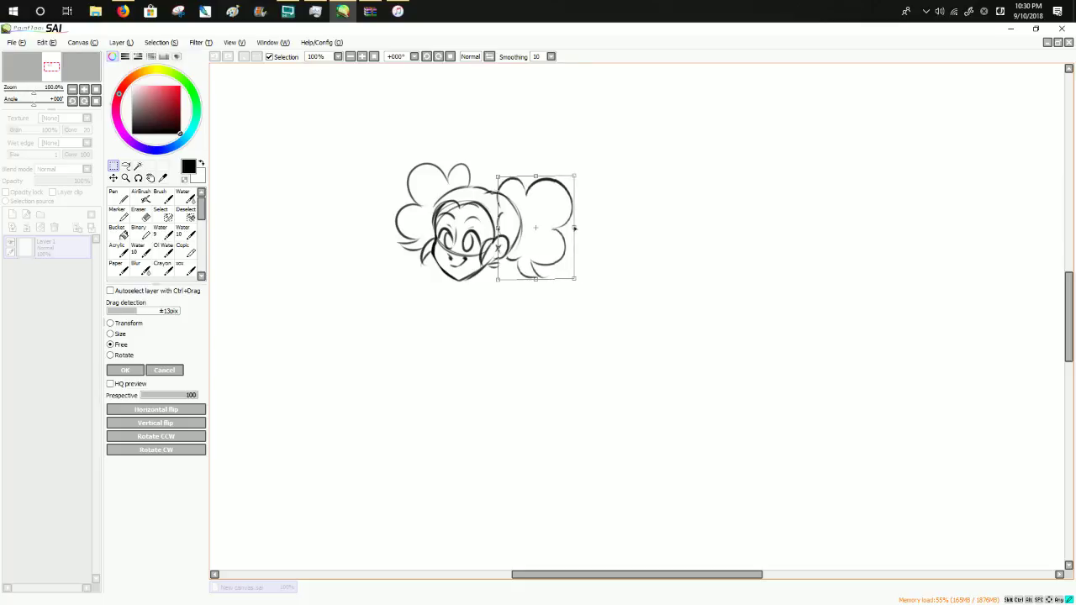
click(124, 370)
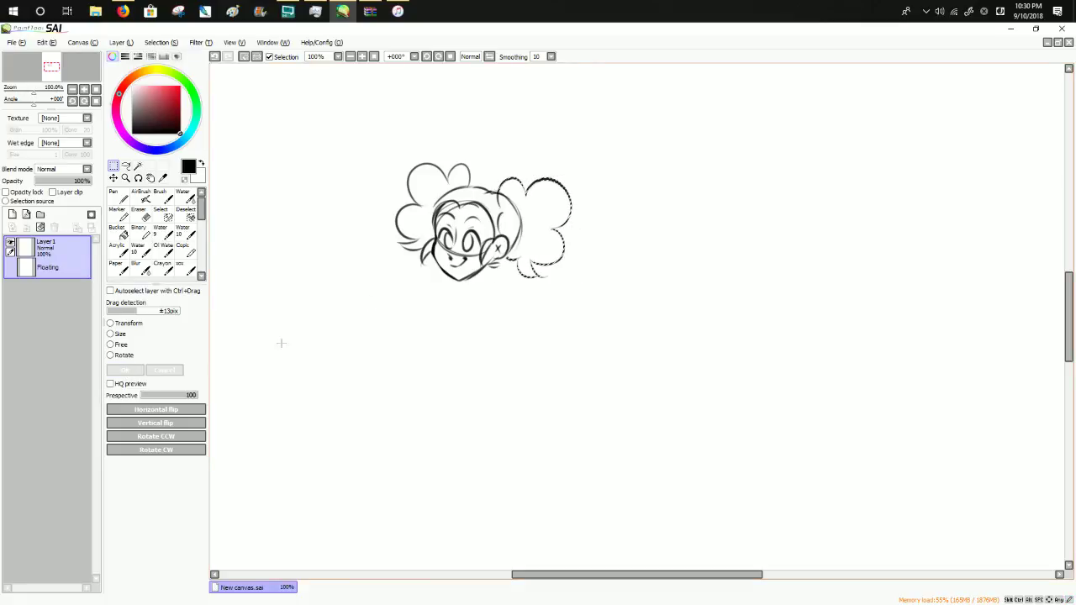
Return to the Acrylic brush and draw the shoulders and both sides of the upper torso below the neck.
click(125, 254)
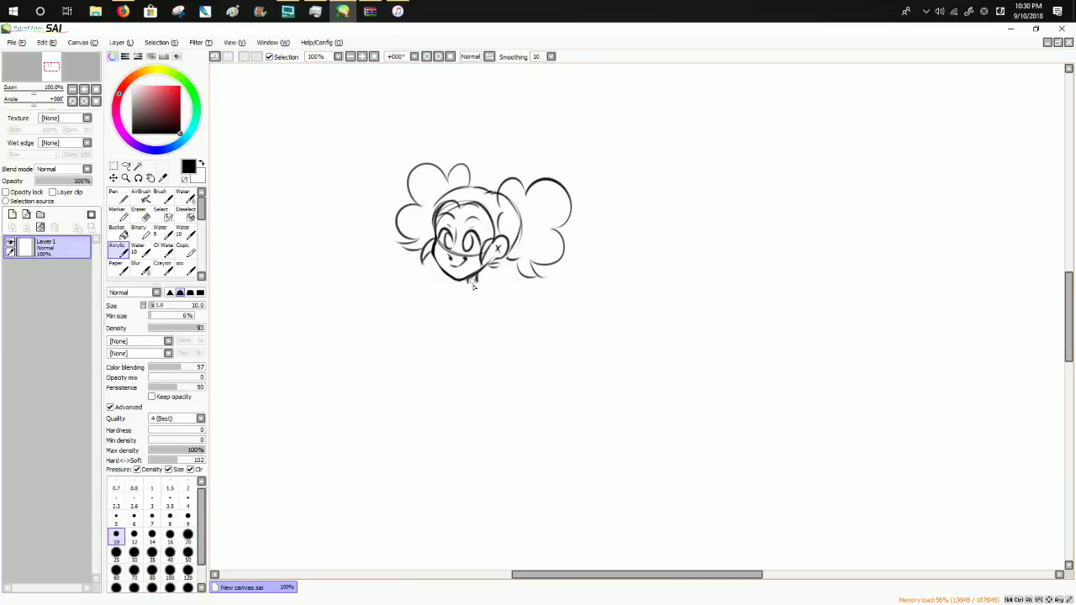
mouse_move(470, 291)
mouse_down()
mouse_move(483, 287)
mouse_move(445, 284)
mouse_move(405, 325)
mouse_up()
key(ctrl+z)
drag(446, 294, 432, 331)
key(ctrl+z)
drag(490, 290, 476, 349)
key(ctrl+z)
key(ctrl+z)
drag(495, 298, 479, 353)
Draw the waist, hips and long outer lines of both legs, and start the inner line of the right-hand thigh.
drag(1069, 286, 1069, 296)
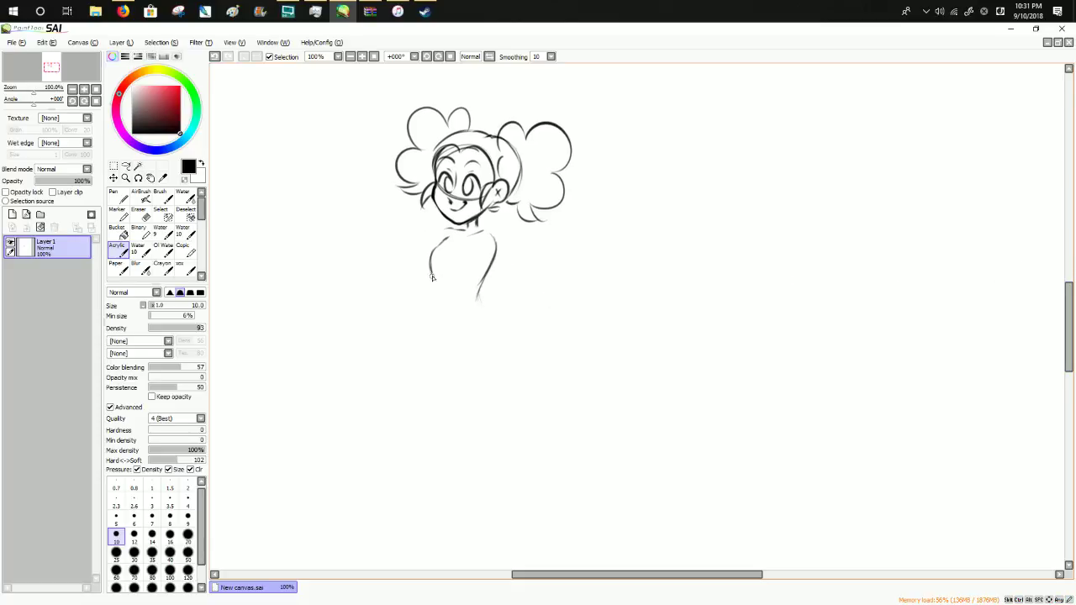
drag(431, 281, 422, 338)
key(ctrl+z)
key(ctrl+z)
mouse_move(432, 276)
mouse_down()
mouse_move(417, 353)
mouse_move(429, 418)
mouse_up()
mouse_move(478, 296)
mouse_down()
mouse_move(500, 339)
mouse_move(496, 409)
mouse_up()
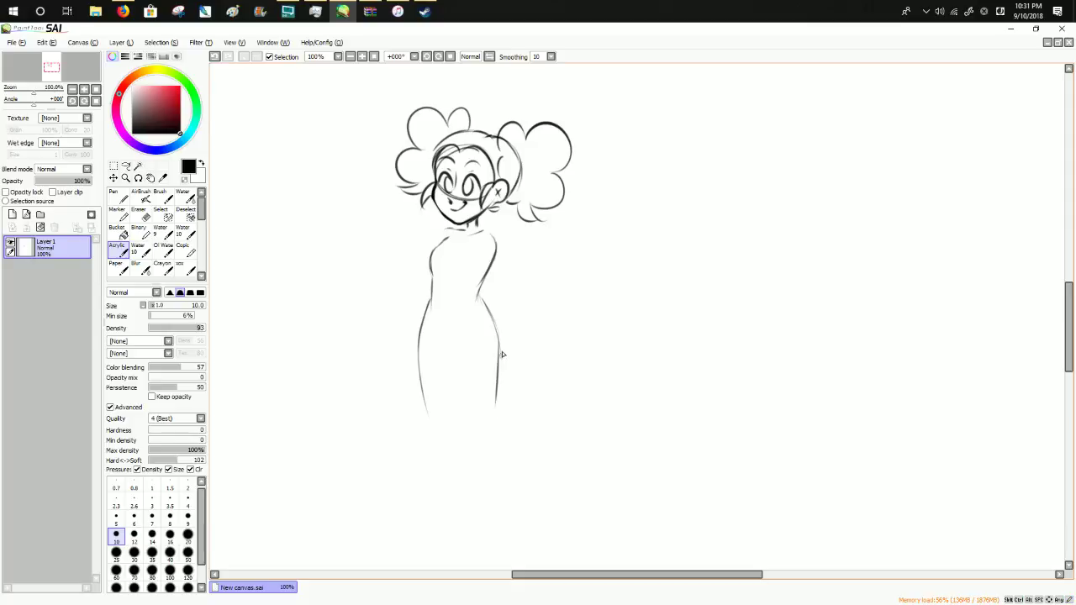
key(ctrl+z)
drag(496, 333, 525, 528)
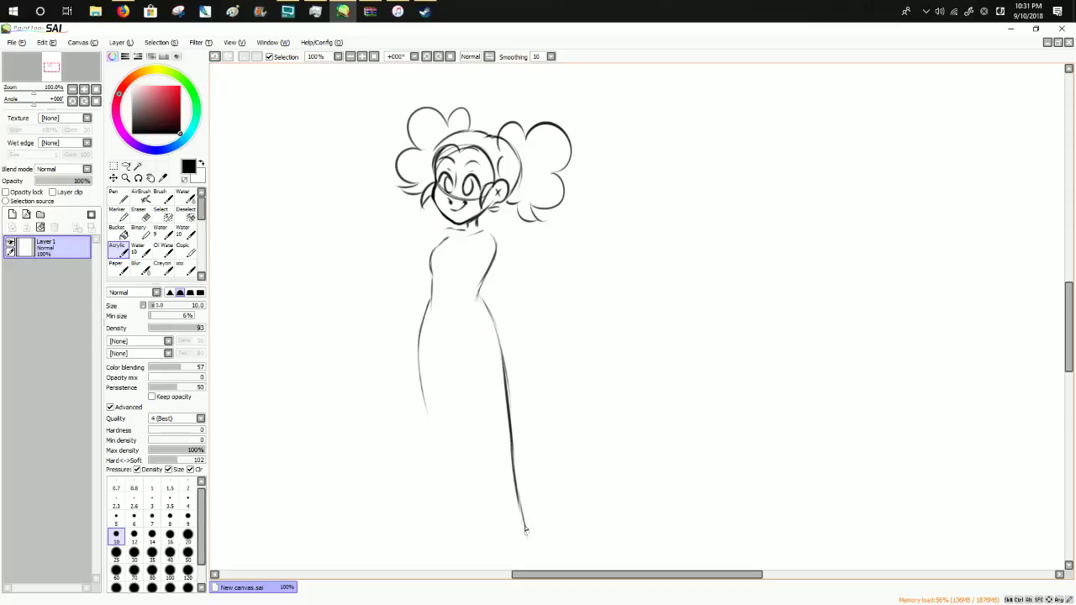
drag(425, 413, 427, 538)
mouse_move(463, 322)
mouse_down()
mouse_move(459, 368)
mouse_move(474, 417)
mouse_up()
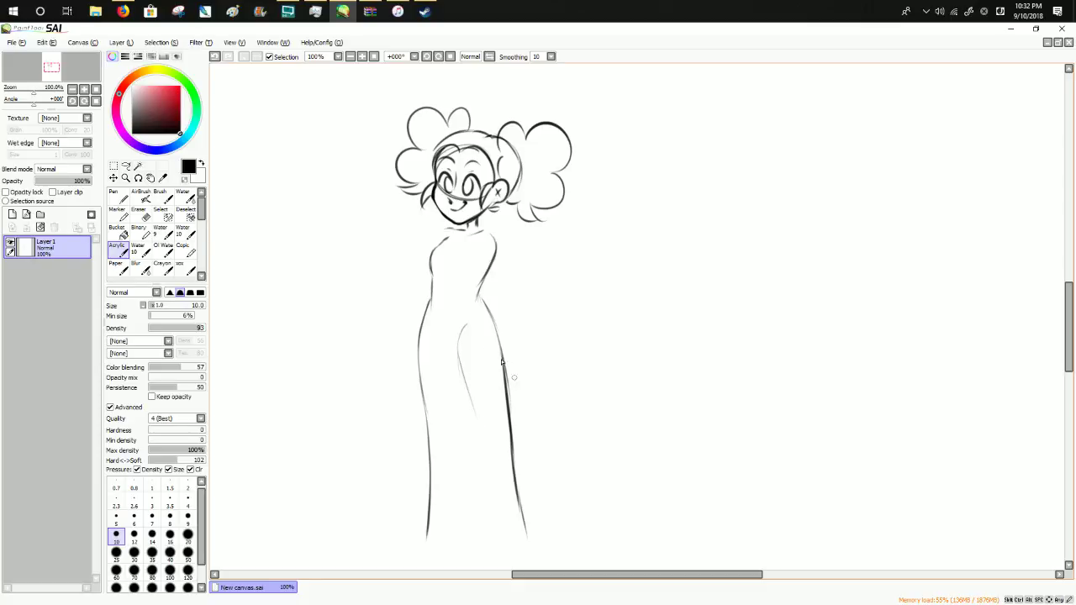
Erase the lower outer line of the right-hand leg with transparent colour and redraw it in black from the knee down.
click(184, 179)
drag(508, 412, 534, 554)
click(184, 179)
drag(509, 418, 526, 531)
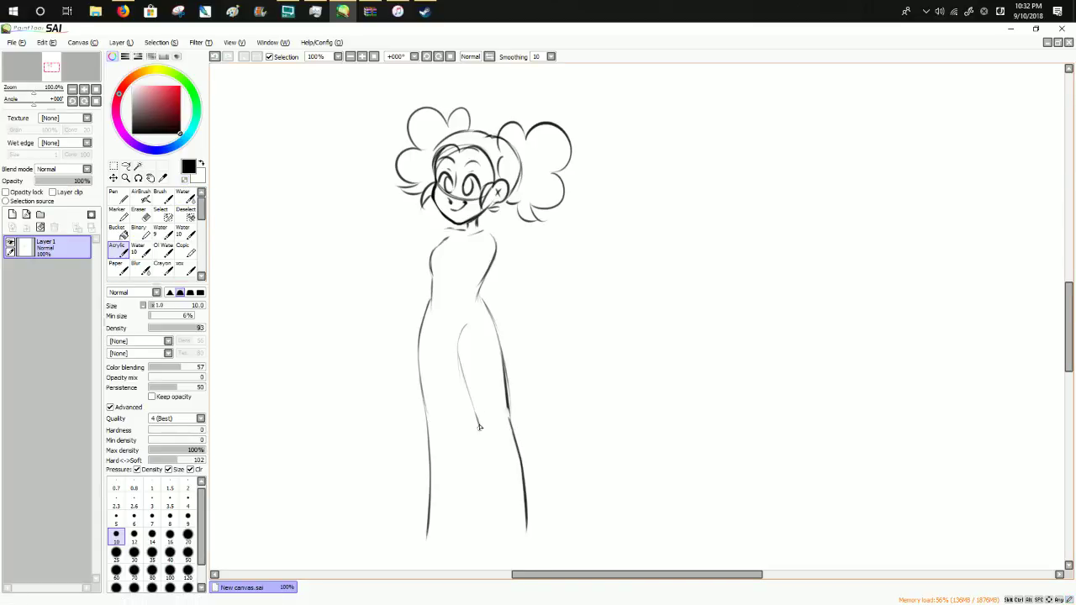
Draw the inner lines of both legs down to the ankles and a short curve at the hip.
mouse_move(480, 427)
mouse_down()
mouse_move(510, 547)
mouse_move(530, 543)
mouse_up()
drag(462, 377, 459, 415)
key(ctrl+z)
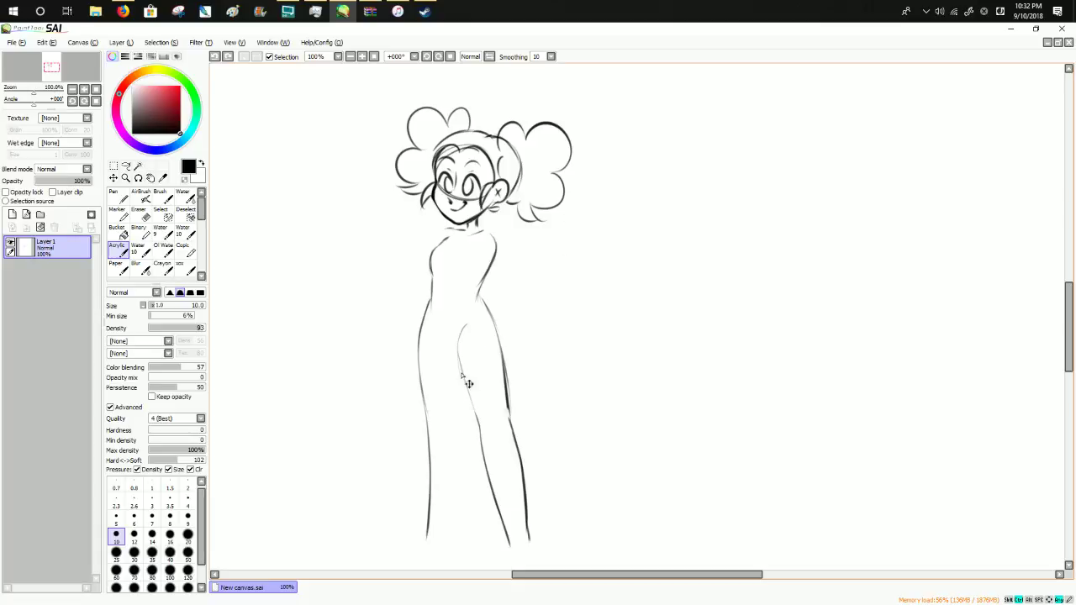
mouse_move(463, 371)
mouse_down()
mouse_move(460, 501)
mouse_move(466, 464)
mouse_move(447, 545)
mouse_move(463, 470)
mouse_move(454, 538)
mouse_up()
key(ctrl+z)
drag(461, 469, 454, 540)
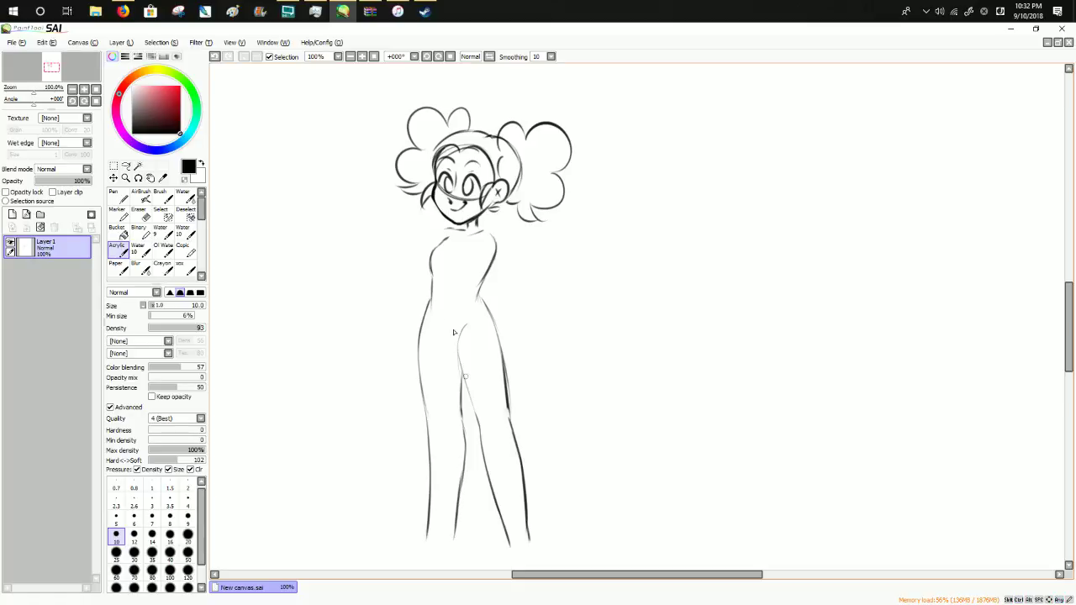
drag(435, 327, 461, 359)
key(ctrl+z)
Draw a diagonal guide line for each arm, running outward and down from the shoulders.
drag(493, 234, 519, 283)
key(ctrl+z)
drag(496, 237, 574, 359)
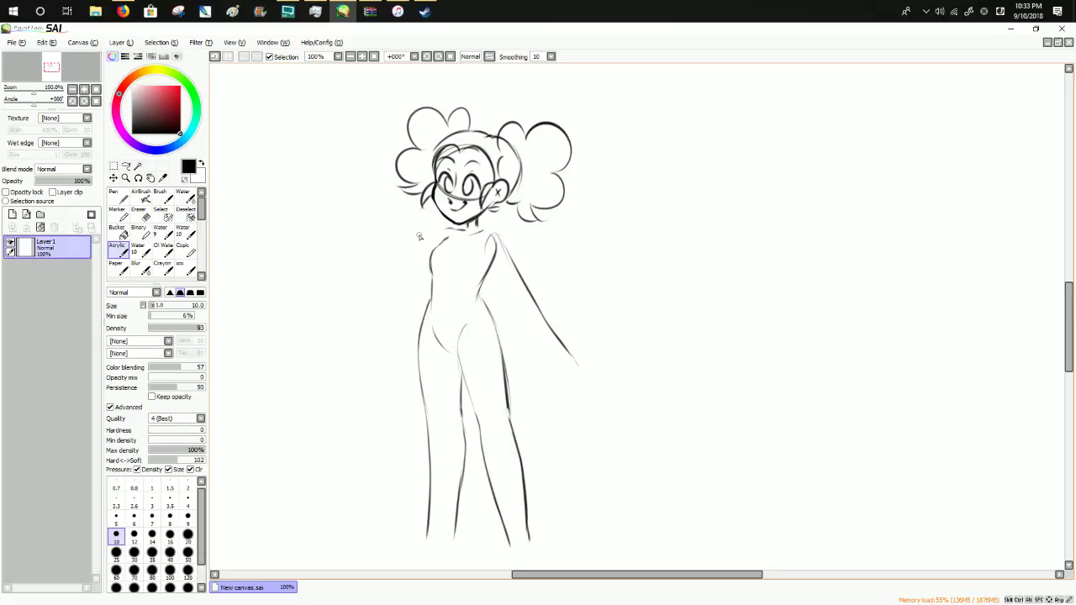
mouse_move(434, 239)
mouse_down()
mouse_move(370, 322)
mouse_move(348, 324)
mouse_up()
key(ctrl+z)
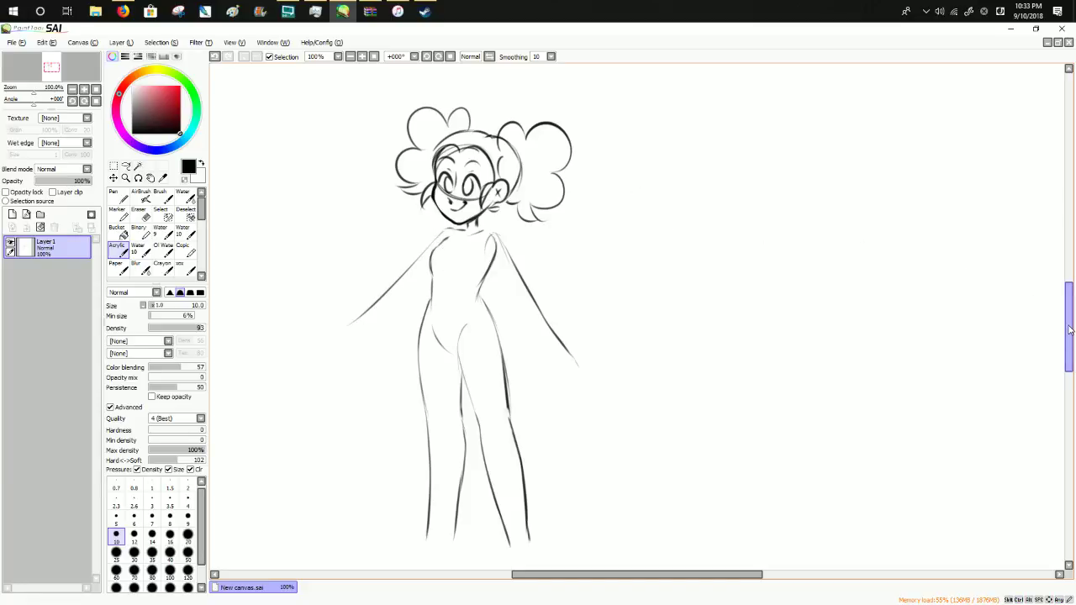
Draw simple feet at the ends of both legs and strengthen the left-hand leg's lower lines.
drag(1070, 329, 1070, 338)
mouse_move(511, 486)
mouse_down()
mouse_move(509, 505)
mouse_move(534, 502)
mouse_up()
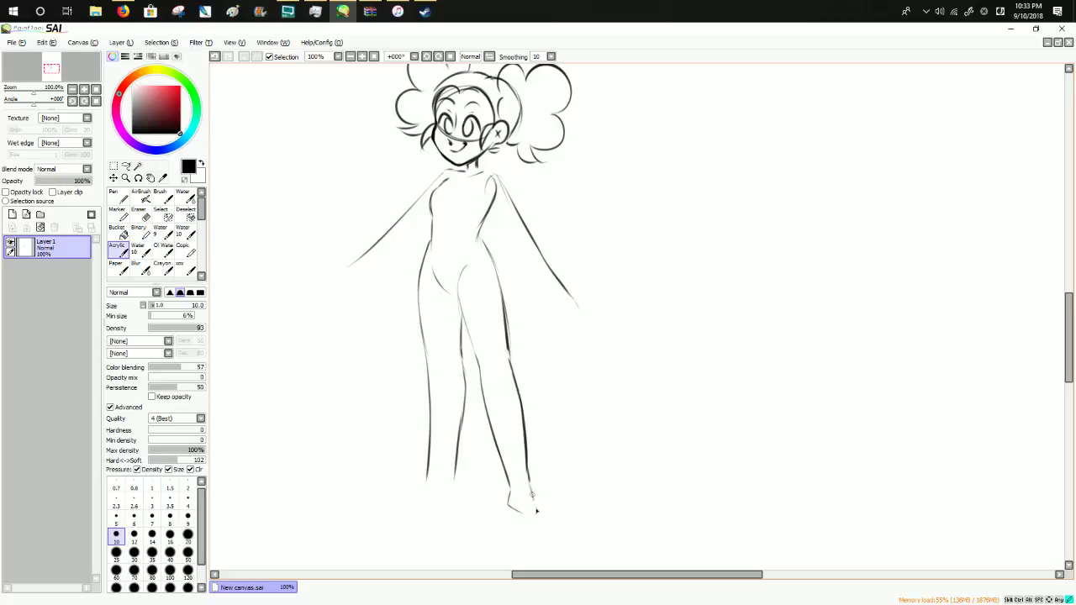
drag(433, 437, 430, 487)
key(ctrl+z)
mouse_move(431, 417)
mouse_down()
mouse_move(430, 485)
mouse_move(408, 505)
mouse_move(438, 507)
mouse_up()
drag(459, 459, 446, 506)
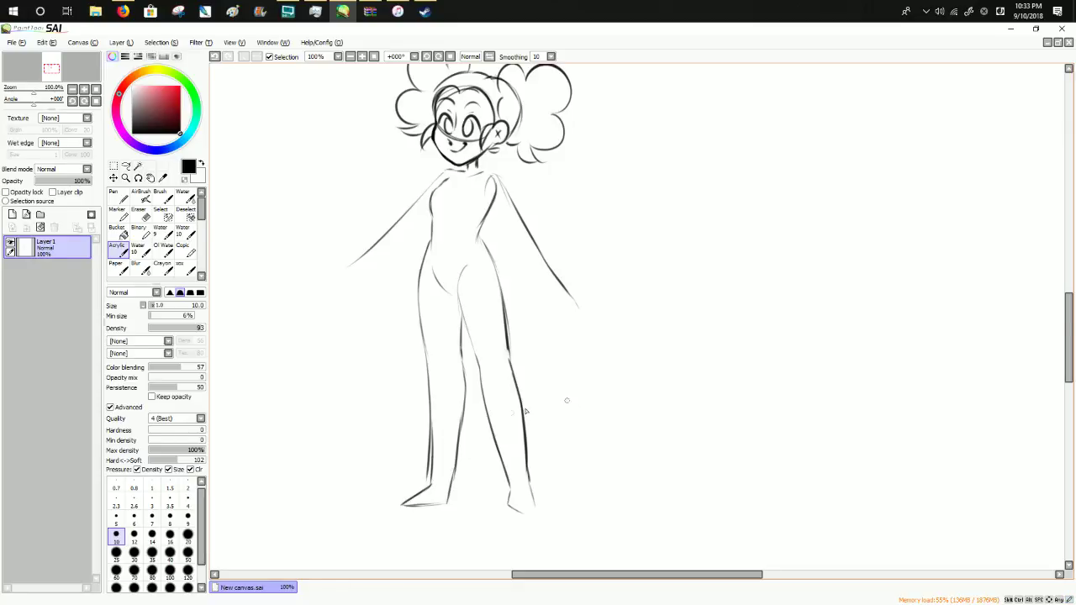
drag(460, 432, 449, 504)
scroll(924, 294, up, 2)
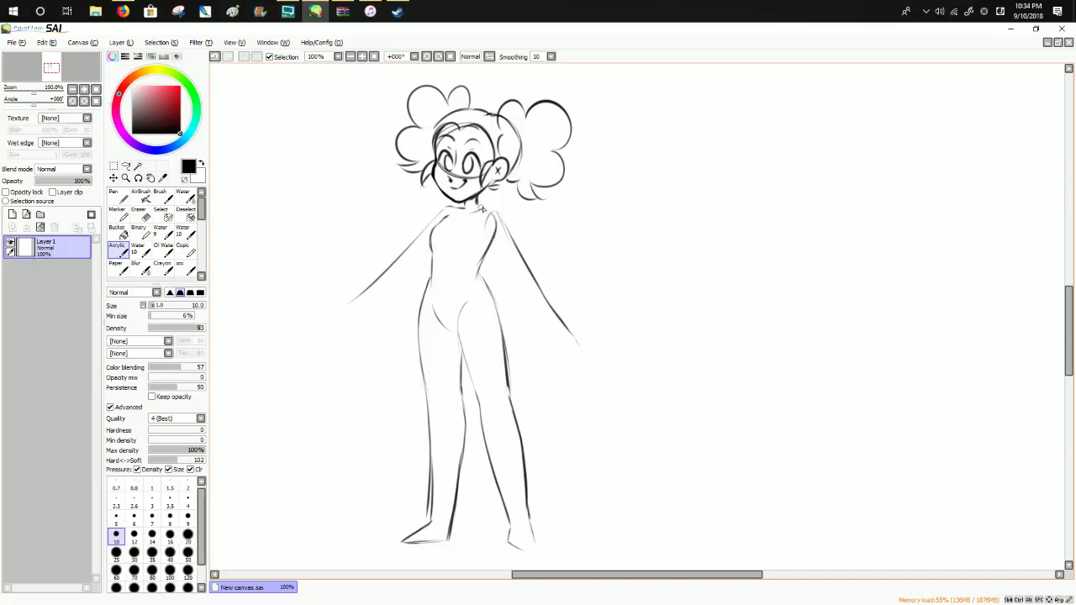
Draw a pointed collar at the neck and the long inner line of the near arm across the torso.
mouse_move(487, 208)
mouse_down()
mouse_move(464, 227)
mouse_move(474, 204)
mouse_move(463, 266)
mouse_up()
drag(455, 208, 458, 227)
mouse_move(462, 213)
mouse_down()
mouse_move(473, 220)
mouse_move(460, 229)
mouse_move(451, 203)
mouse_move(441, 224)
mouse_move(476, 224)
mouse_move(483, 323)
mouse_up()
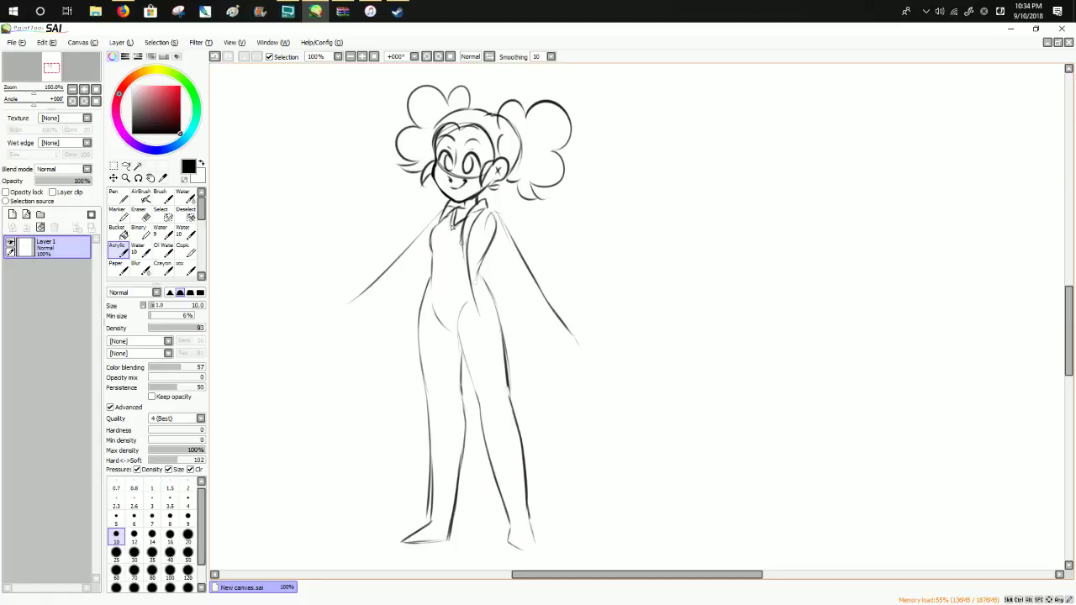
Draw the far sleeve, the dress's flared side and a curved hem across the upper thighs.
drag(429, 254, 392, 296)
drag(434, 252, 388, 336)
drag(421, 282, 371, 378)
key(ctrl+z)
key(ctrl+z)
mouse_move(435, 254)
mouse_down()
mouse_move(420, 337)
mouse_move(474, 350)
mouse_move(531, 312)
mouse_up()
key(ctrl+z)
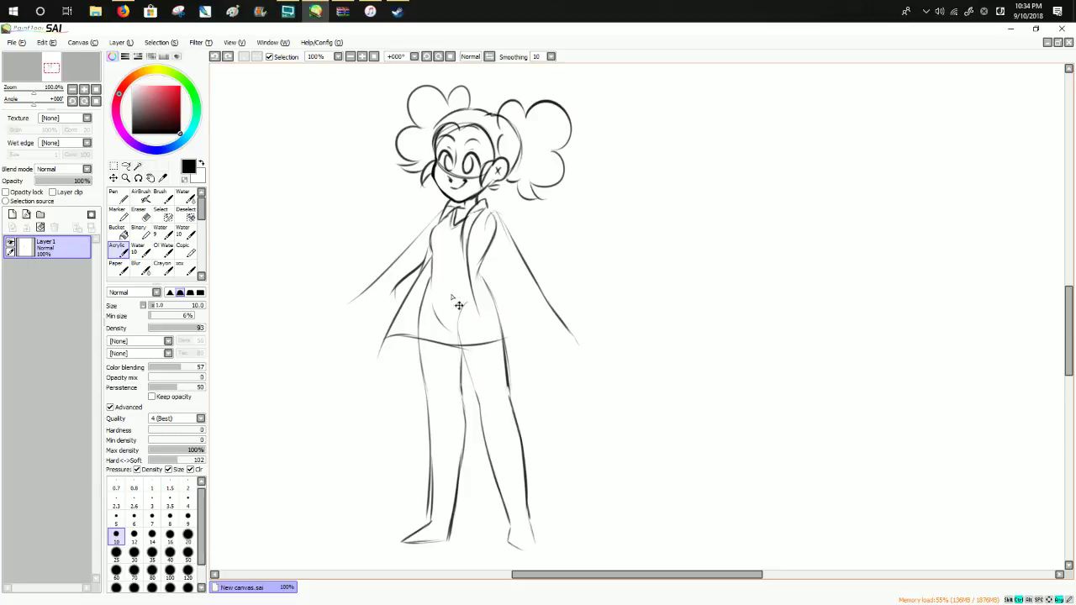
key(ctrl+z)
mouse_move(386, 333)
mouse_down()
mouse_move(418, 328)
mouse_move(469, 344)
mouse_move(529, 325)
mouse_up()
key(ctrl+z)
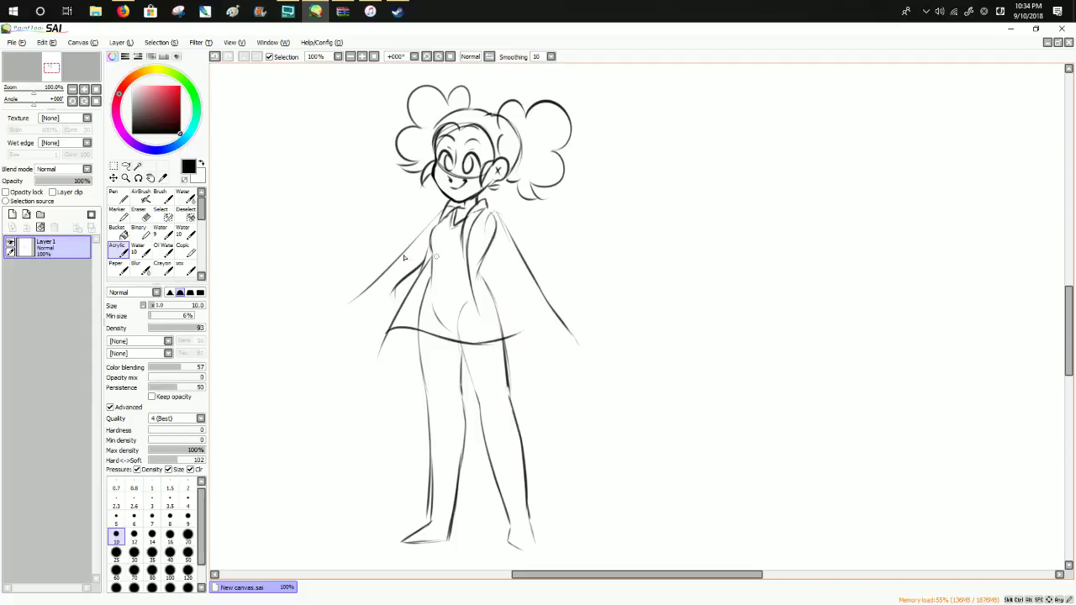
Erase the body lines inside the dress with transparent colour, and draw the near arm's outer line and the flared edge behind it.
click(185, 179)
drag(432, 259, 420, 321)
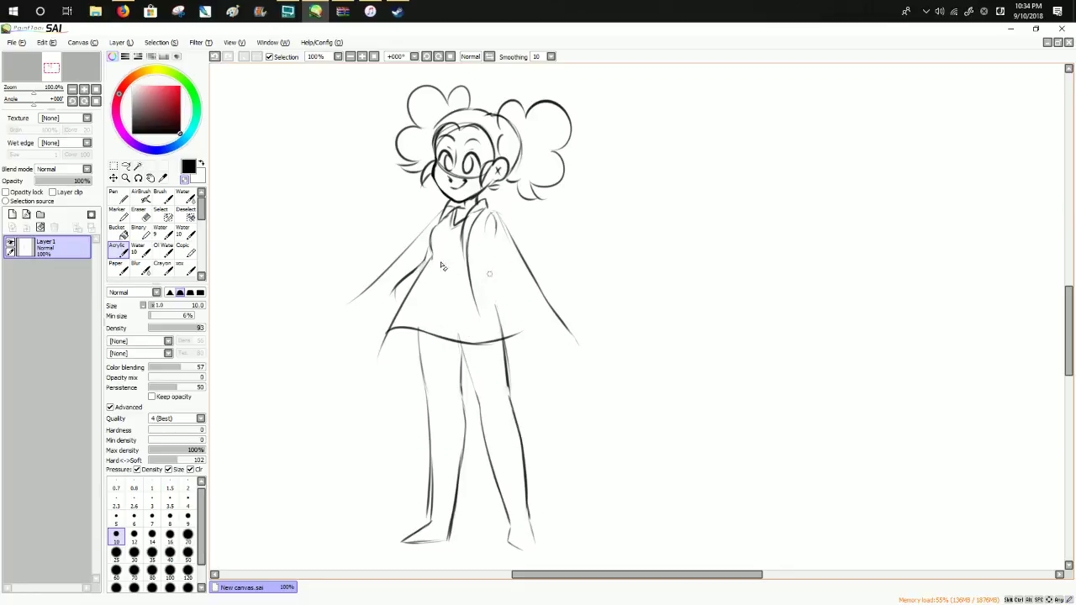
mouse_move(486, 234)
mouse_down()
mouse_move(506, 331)
mouse_move(523, 333)
mouse_up()
mouse_move(501, 218)
mouse_down()
mouse_move(540, 284)
mouse_move(547, 321)
mouse_move(522, 323)
mouse_move(523, 337)
mouse_move(547, 331)
mouse_move(545, 309)
mouse_up()
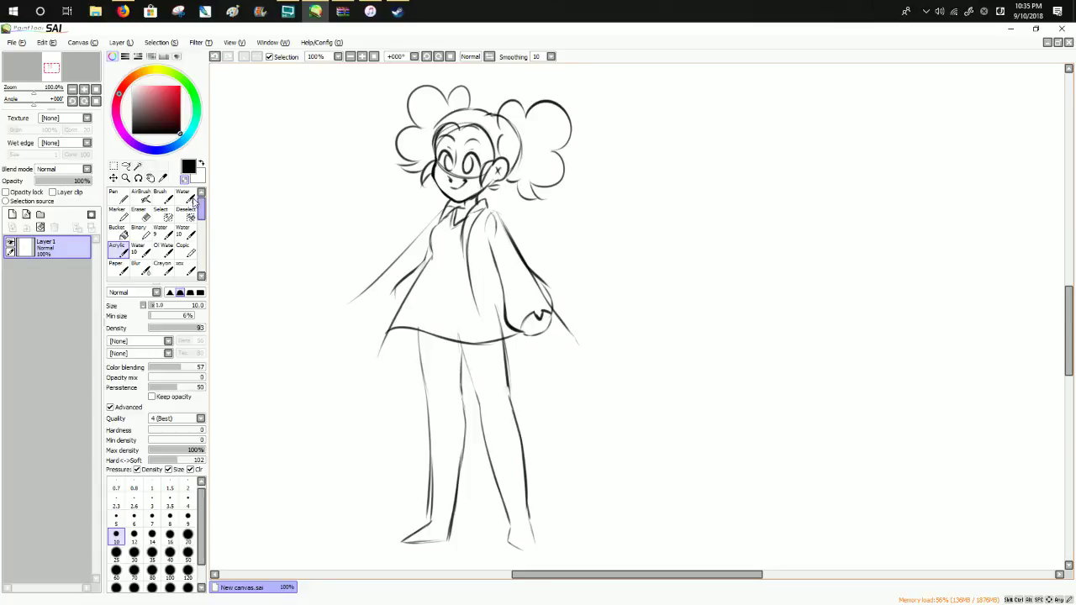
Draw cuffs at both wrists and add a heart-shaped bodice with a high waistline to the dress.
mouse_move(392, 296)
mouse_down()
mouse_move(403, 303)
mouse_move(387, 308)
mouse_move(396, 316)
mouse_up()
mouse_move(476, 309)
mouse_down()
mouse_move(505, 309)
mouse_move(478, 323)
mouse_move(505, 325)
mouse_up()
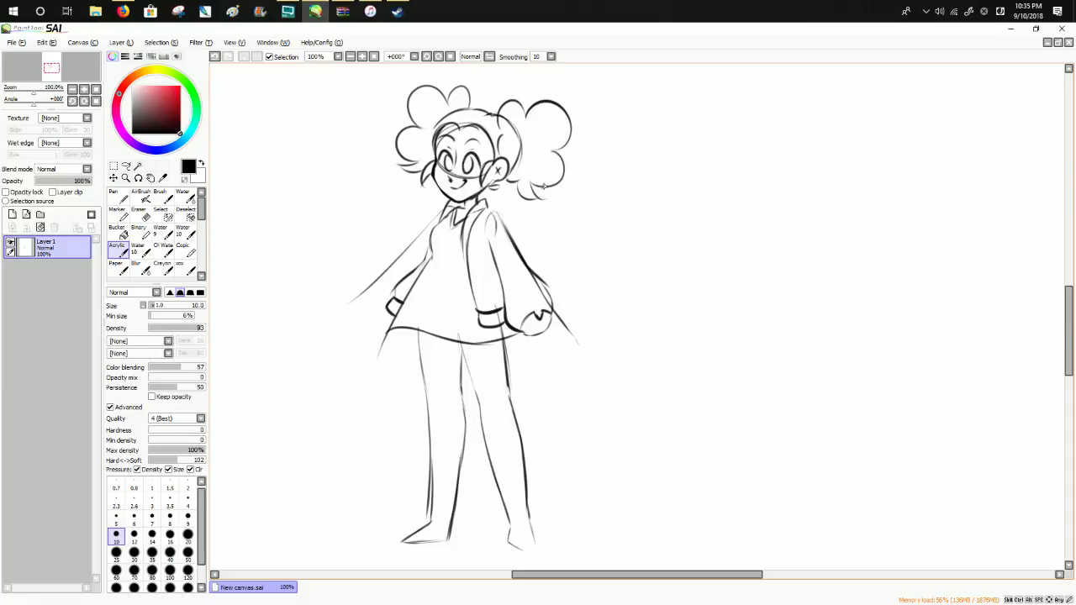
mouse_move(432, 254)
mouse_down()
mouse_move(459, 260)
mouse_move(434, 257)
mouse_up()
mouse_move(449, 219)
mouse_down()
mouse_move(429, 241)
mouse_move(479, 229)
mouse_move(436, 256)
mouse_move(467, 260)
mouse_up()
drag(431, 239, 464, 235)
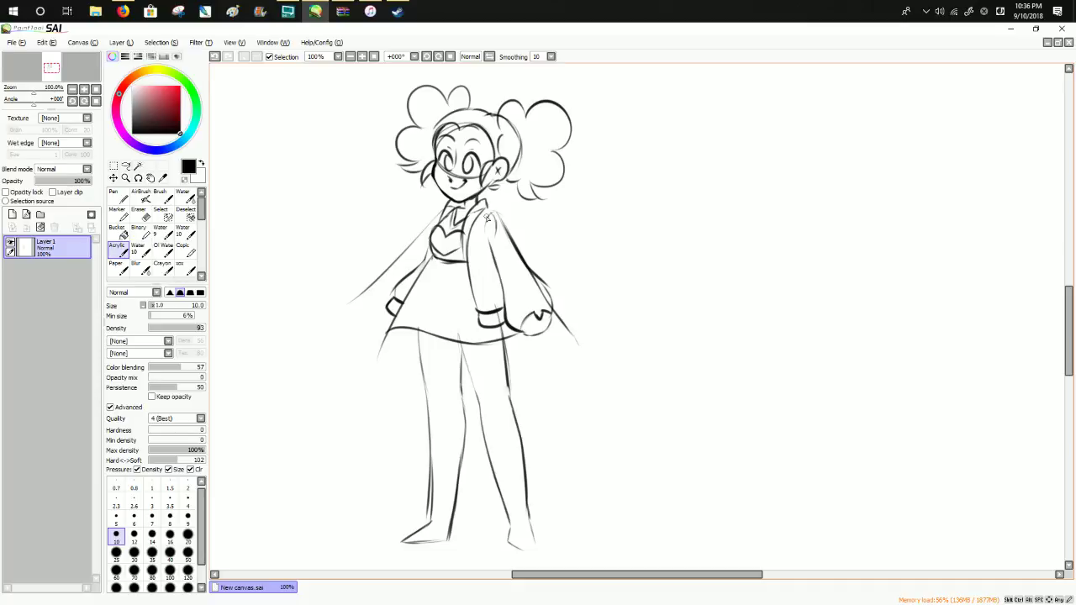
Erase the heart-shaped bodice with transparent colour and redraw its far edge as a plain curve from the collar to the waistline.
key(ctrl+z)
click(185, 180)
mouse_move(460, 219)
mouse_down()
mouse_move(431, 251)
mouse_move(437, 234)
mouse_move(455, 267)
mouse_up()
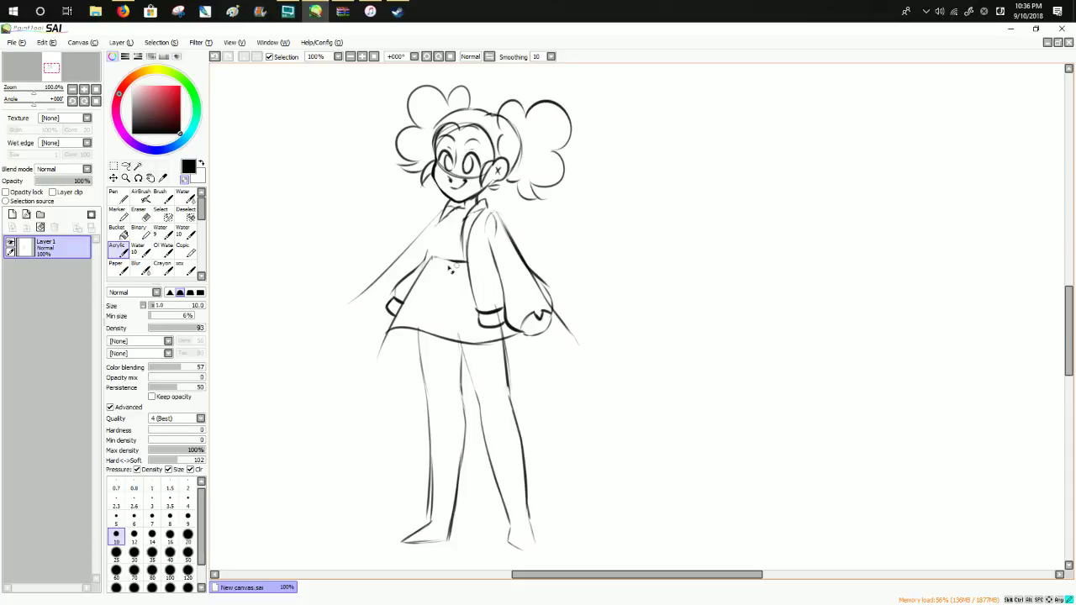
drag(446, 220, 434, 238)
key(ctrl+z)
Draw pleat lines fanning down the skirt from the waistline to the hem.
drag(443, 263, 422, 328)
drag(448, 261, 430, 336)
key(ctrl+z)
drag(463, 263, 471, 342)
key(ctrl+z)
drag(468, 277, 474, 348)
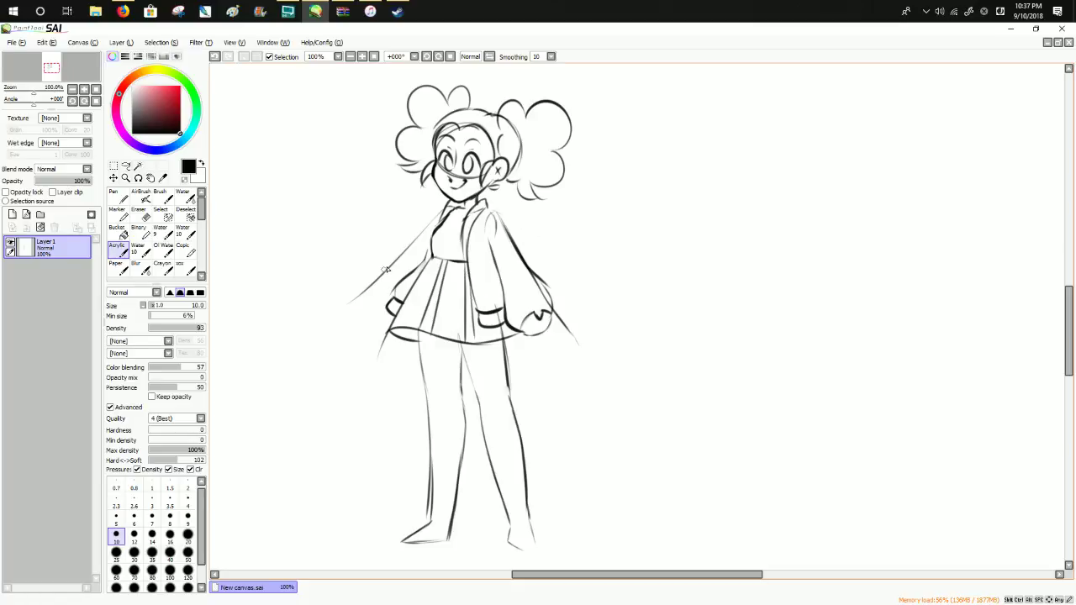
Draw the far sleeve's puffy, scalloped end and add closed fists below both sleeves.
mouse_move(393, 264)
mouse_down()
mouse_move(374, 290)
mouse_move(384, 305)
mouse_move(369, 312)
mouse_move(392, 319)
mouse_move(389, 308)
mouse_up()
mouse_move(529, 337)
mouse_down()
mouse_move(533, 359)
mouse_move(545, 360)
mouse_move(553, 330)
mouse_up()
mouse_move(359, 324)
mouse_down()
mouse_move(363, 336)
mouse_move(390, 335)
mouse_up()
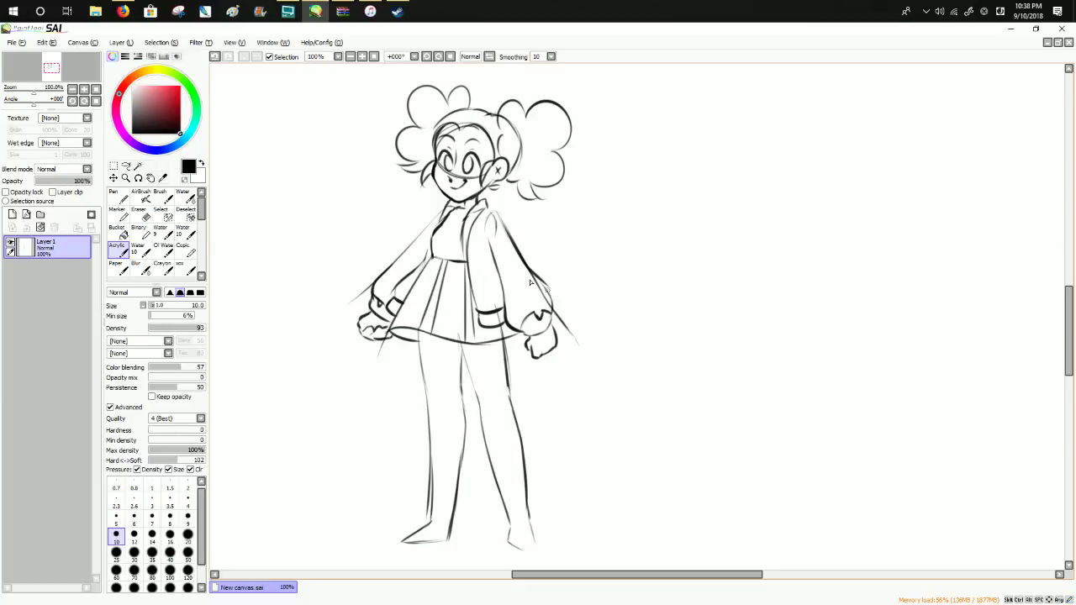
Draw ankle boots on both feet and add a bow at the front of each boot.
mouse_move(436, 517)
mouse_down()
mouse_move(432, 527)
mouse_move(424, 518)
mouse_move(444, 500)
mouse_move(439, 515)
mouse_move(458, 507)
mouse_move(453, 531)
mouse_up()
mouse_move(404, 542)
mouse_down()
mouse_move(448, 547)
mouse_move(453, 528)
mouse_move(450, 542)
mouse_up()
drag(425, 528, 442, 517)
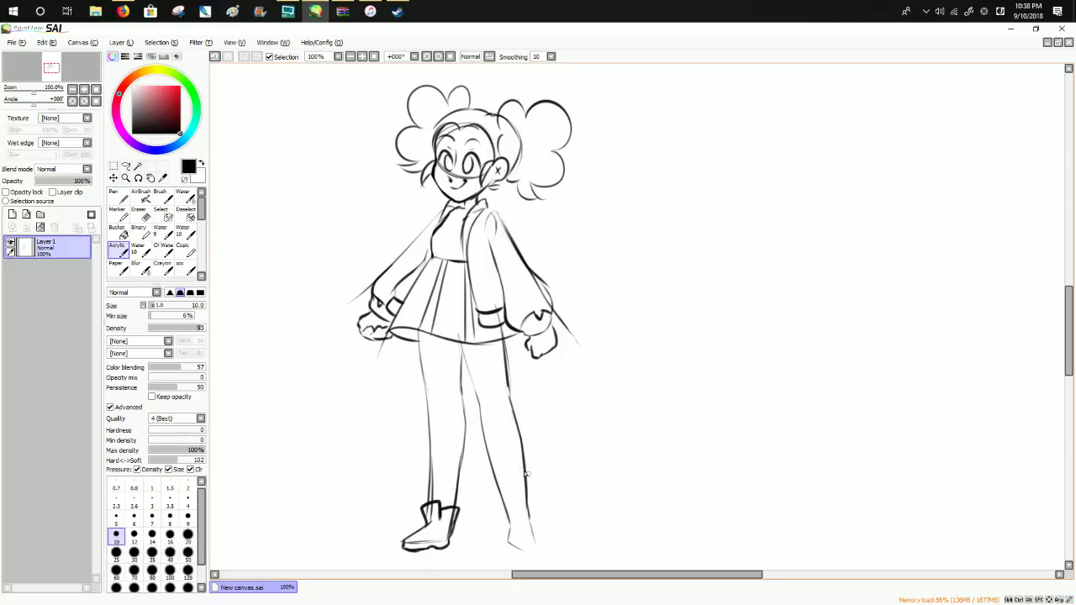
mouse_move(510, 521)
mouse_down()
mouse_move(526, 506)
mouse_move(533, 526)
mouse_move(509, 539)
mouse_move(524, 551)
mouse_move(535, 530)
mouse_move(536, 549)
mouse_up()
mouse_move(428, 523)
mouse_down()
mouse_move(410, 515)
mouse_move(427, 524)
mouse_up()
drag(427, 522, 430, 522)
mouse_move(522, 523)
mouse_down()
mouse_move(511, 515)
mouse_move(535, 515)
mouse_up()
mouse_move(508, 550)
mouse_down()
mouse_move(539, 554)
mouse_move(538, 539)
mouse_up()
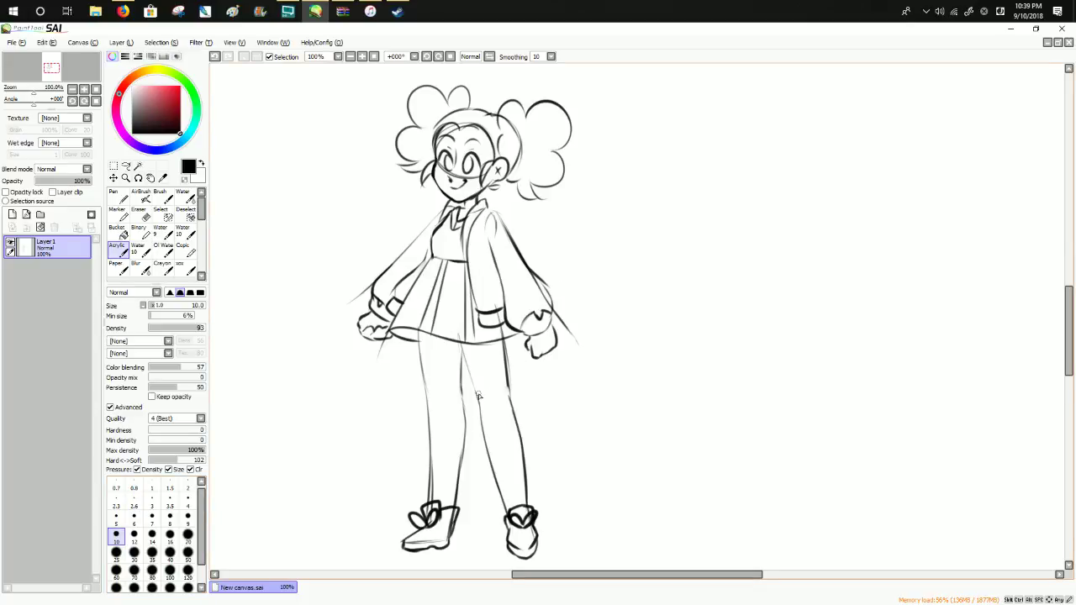
Draw striped sock-top bands just below the knee on both legs.
drag(472, 381, 508, 375)
key(ctrl+z)
drag(483, 408, 508, 411)
mouse_move(426, 405)
mouse_down()
mouse_move(459, 401)
mouse_move(463, 416)
mouse_up()
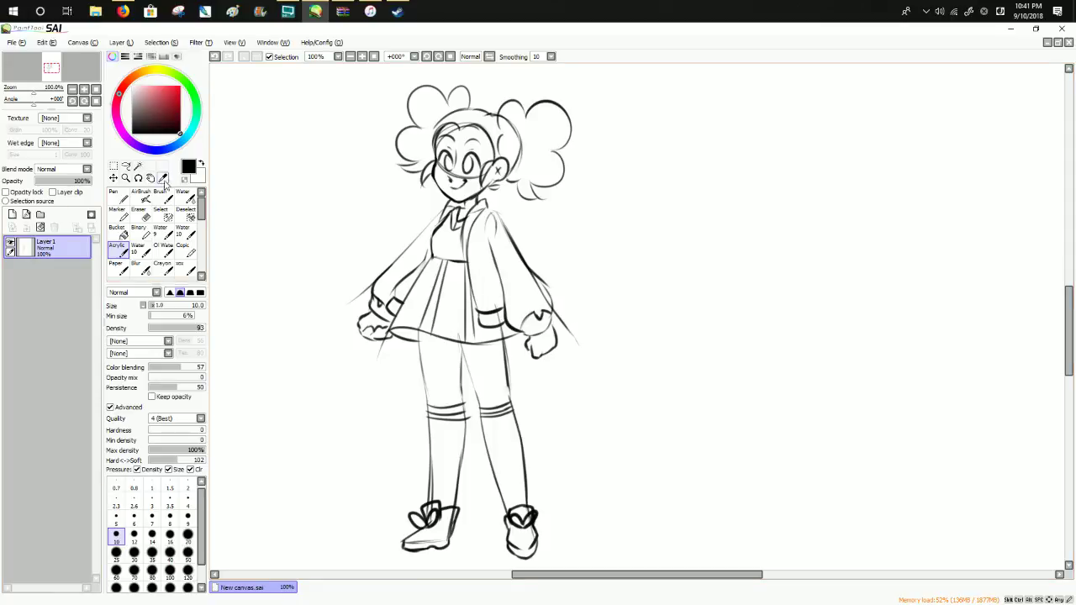
Erase the leftover construction lines across the face and inside the near pigtail.
mouse_move(445, 165)
mouse_down()
mouse_move(436, 176)
mouse_move(479, 177)
mouse_up()
key(ctrl+z)
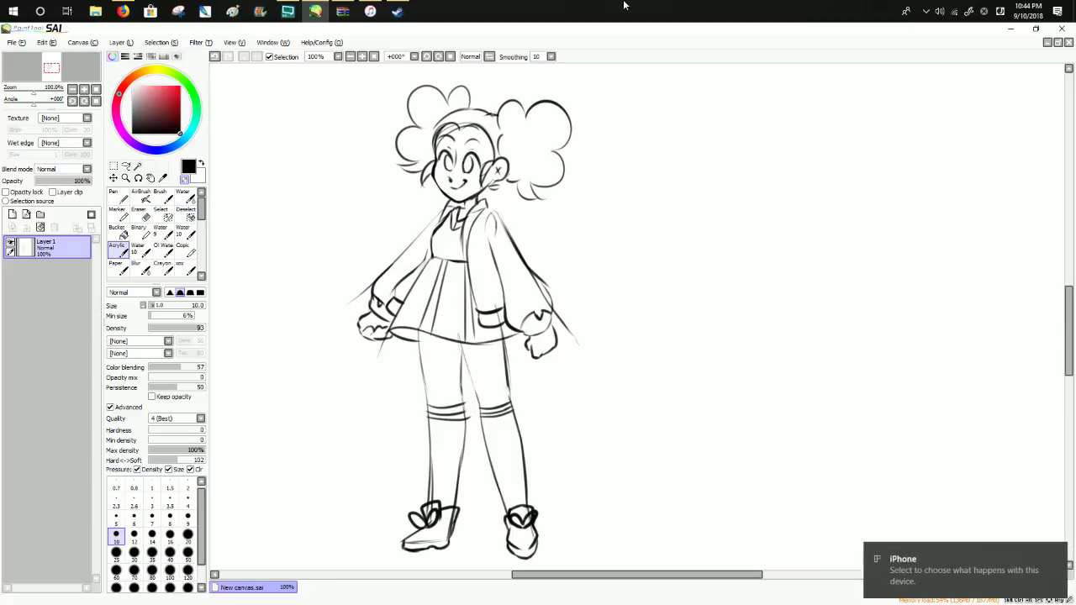
Add a new layer beneath the sketch and fill the whole hair with light pink using the Pen at size 40.
click(13, 215)
drag(48, 252, 52, 278)
mouse_move(148, 84)
mouse_down()
mouse_move(156, 93)
mouse_move(149, 86)
mouse_up()
click(118, 195)
click(170, 514)
scroll(1068, 304, up, 1)
scroll(1068, 304, up, 1)
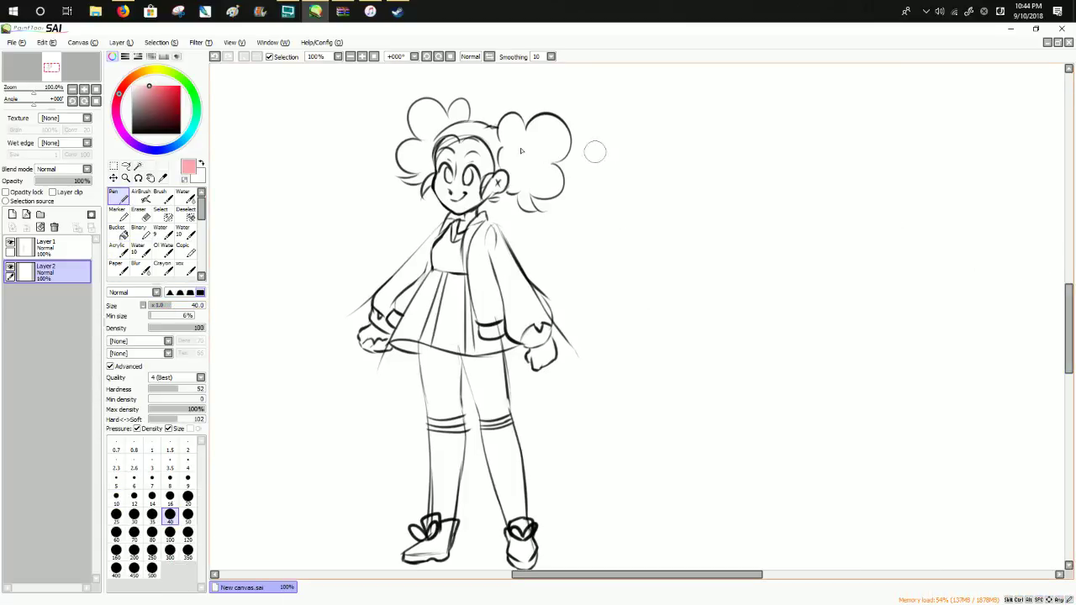
mouse_move(437, 122)
mouse_down()
mouse_move(416, 156)
mouse_move(426, 153)
mouse_move(410, 161)
mouse_move(455, 120)
mouse_up()
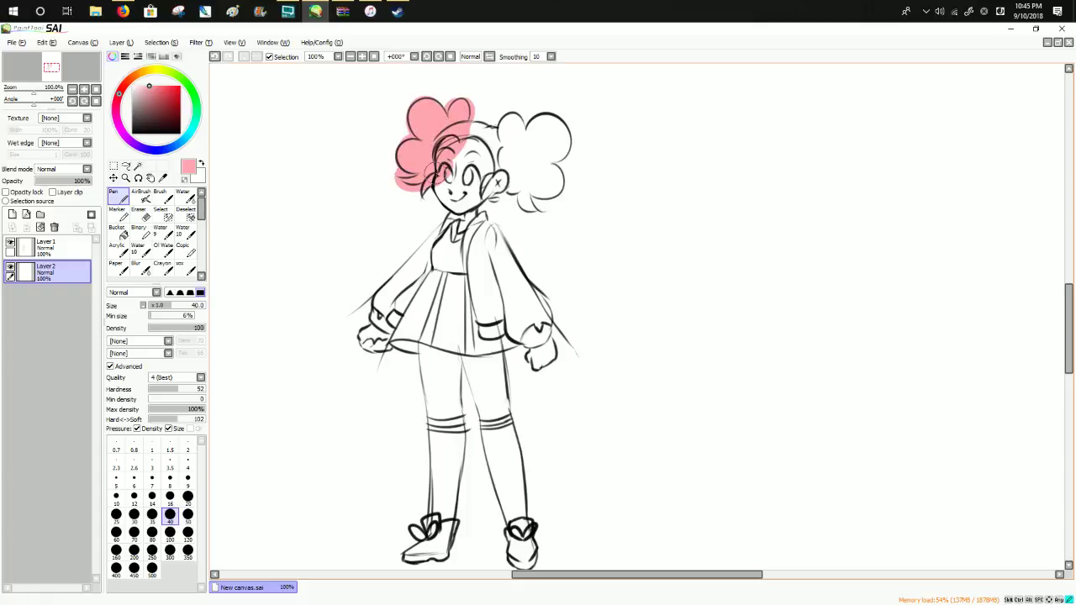
drag(525, 131, 496, 126)
mouse_move(514, 144)
mouse_down()
mouse_move(488, 186)
mouse_move(546, 126)
mouse_move(561, 154)
mouse_move(527, 196)
mouse_move(545, 195)
mouse_move(563, 172)
mouse_up()
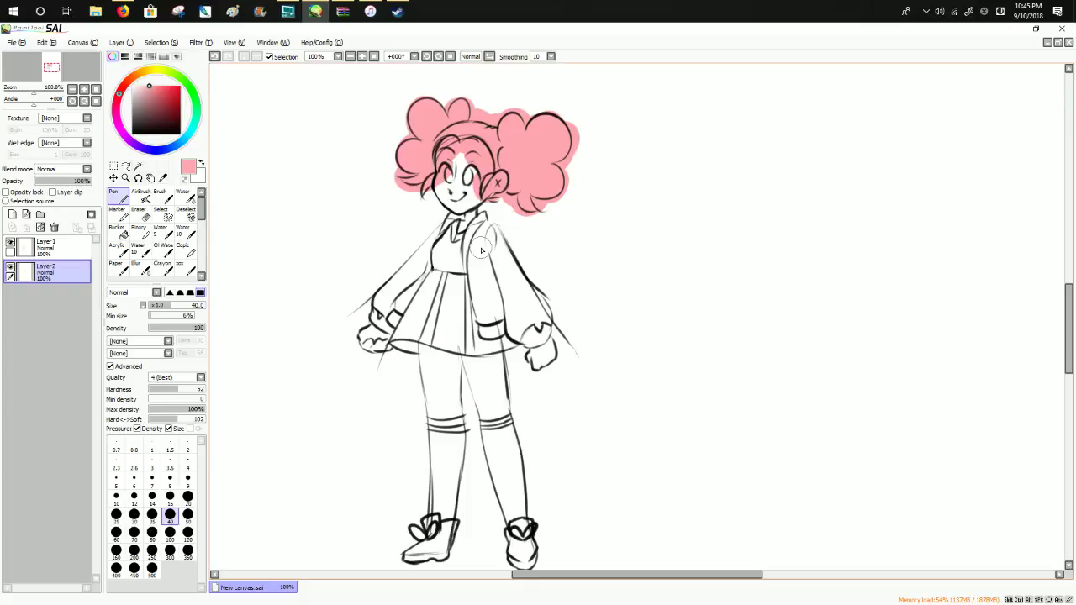
Fill the skirt with the hair's light pink and both jacket sleeves with a deeper pink.
mouse_move(441, 274)
mouse_down()
mouse_move(400, 331)
mouse_move(432, 275)
mouse_move(444, 344)
mouse_move(480, 308)
mouse_move(489, 354)
mouse_move(514, 347)
mouse_up()
click(158, 85)
mouse_move(492, 224)
mouse_down()
mouse_move(476, 255)
mouse_move(482, 247)
mouse_move(515, 304)
mouse_move(482, 294)
mouse_move(479, 324)
mouse_move(503, 313)
mouse_move(511, 246)
mouse_move(523, 338)
mouse_move(533, 288)
mouse_move(551, 323)
mouse_up()
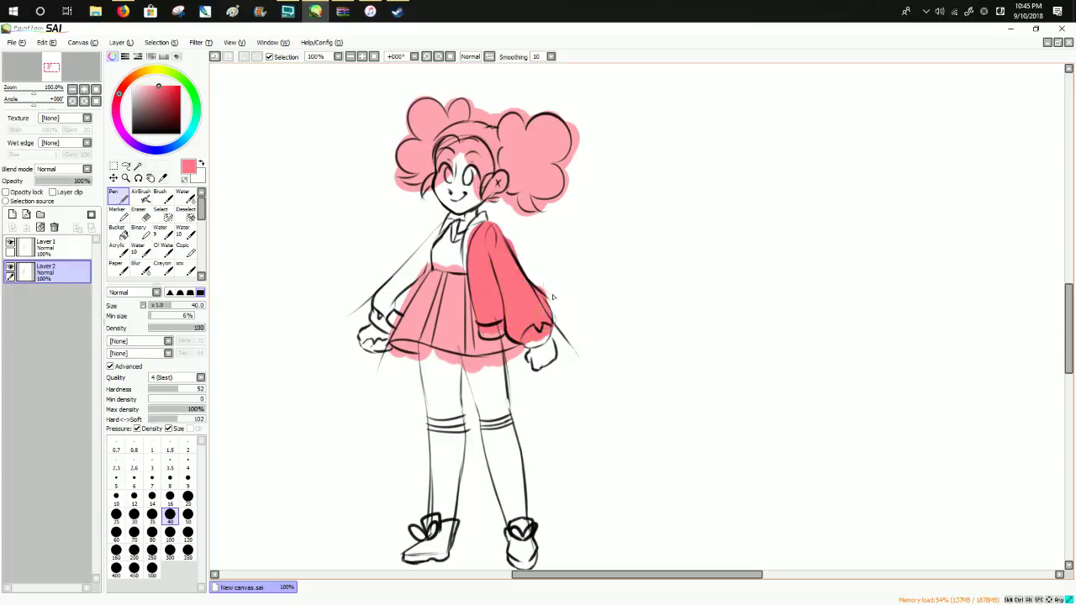
mouse_move(430, 243)
mouse_down()
mouse_move(454, 220)
mouse_move(378, 310)
mouse_move(396, 317)
mouse_move(431, 246)
mouse_move(445, 252)
mouse_up()
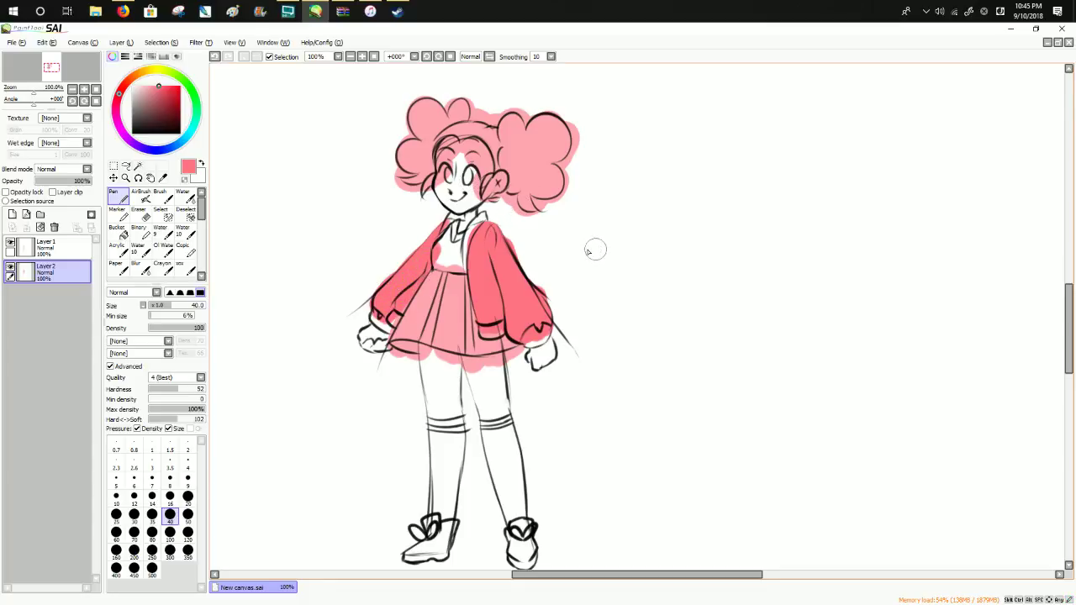
Fill the bodice and the scalloped sleeve ends with a very pale pink.
click(141, 86)
drag(444, 239, 447, 261)
key(ctrl+z)
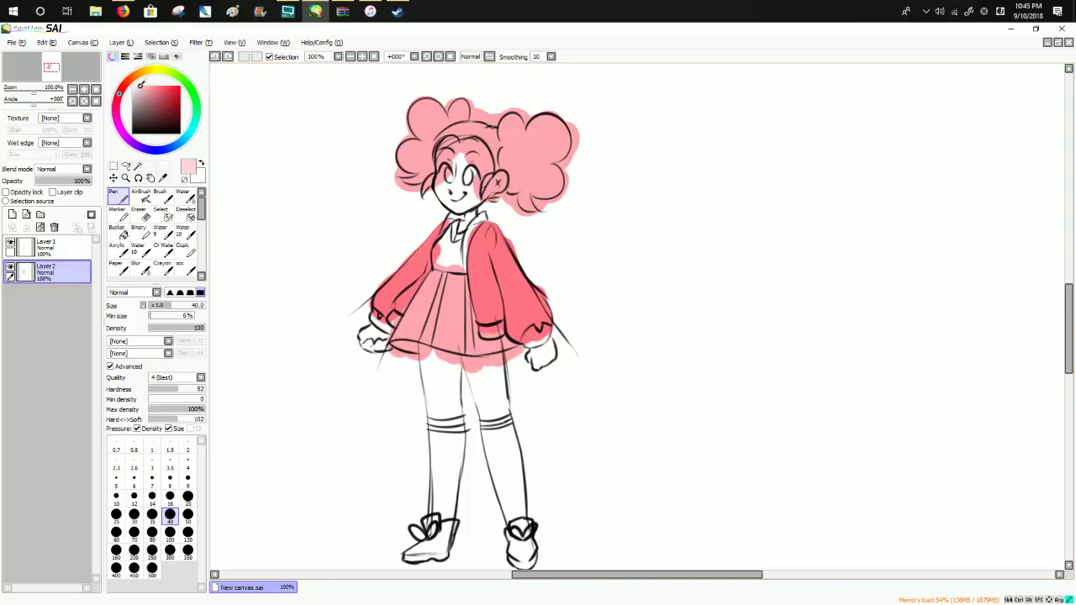
mouse_move(459, 247)
mouse_down()
mouse_move(446, 226)
mouse_move(441, 252)
mouse_move(457, 267)
mouse_move(459, 244)
mouse_up()
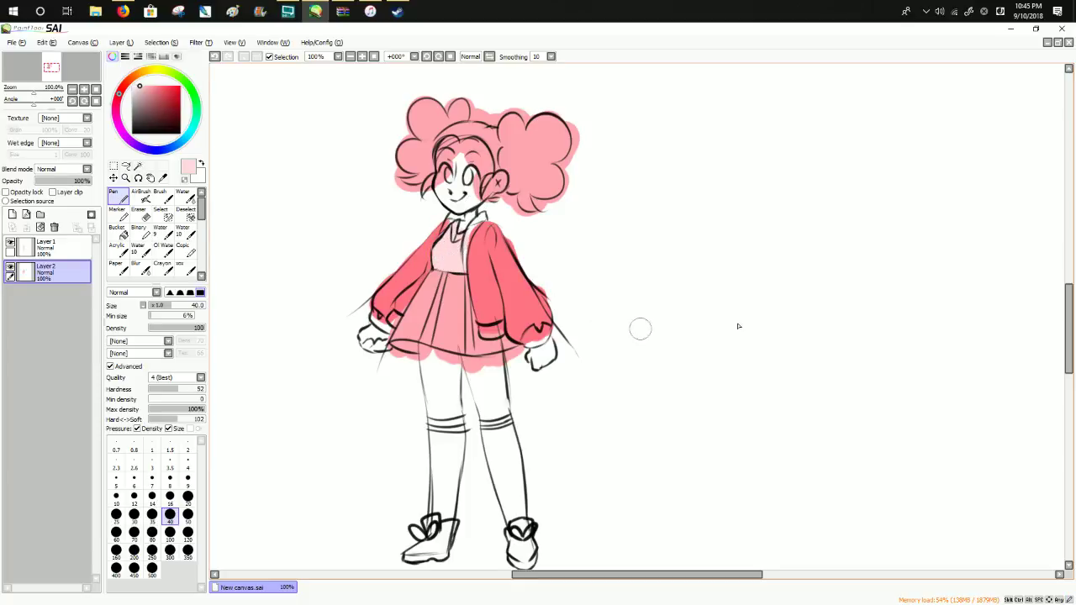
drag(1068, 311, 1068, 322)
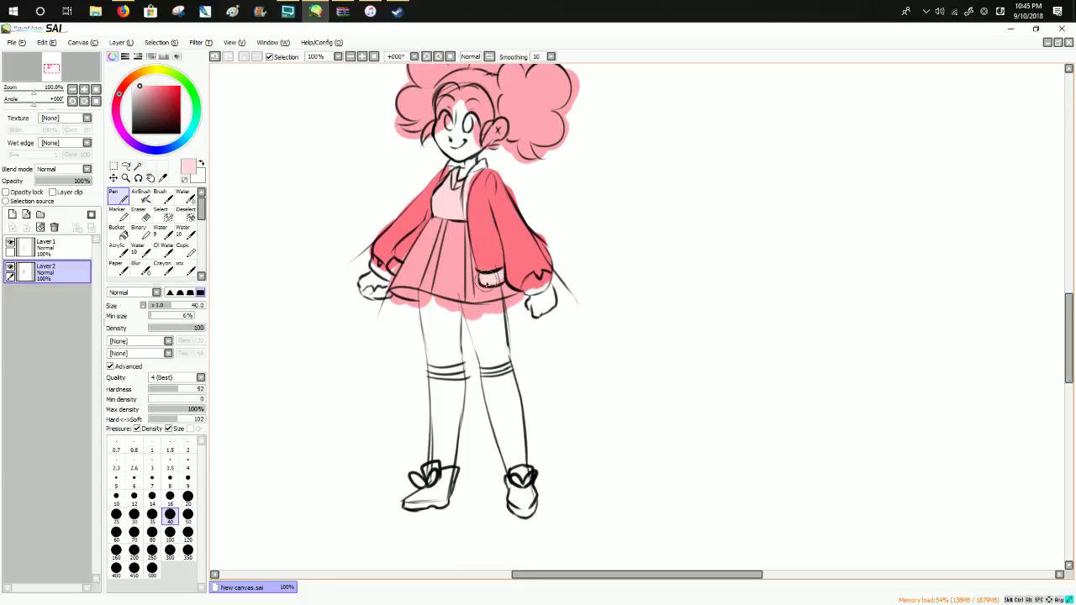
drag(535, 283, 547, 284)
drag(370, 256, 387, 273)
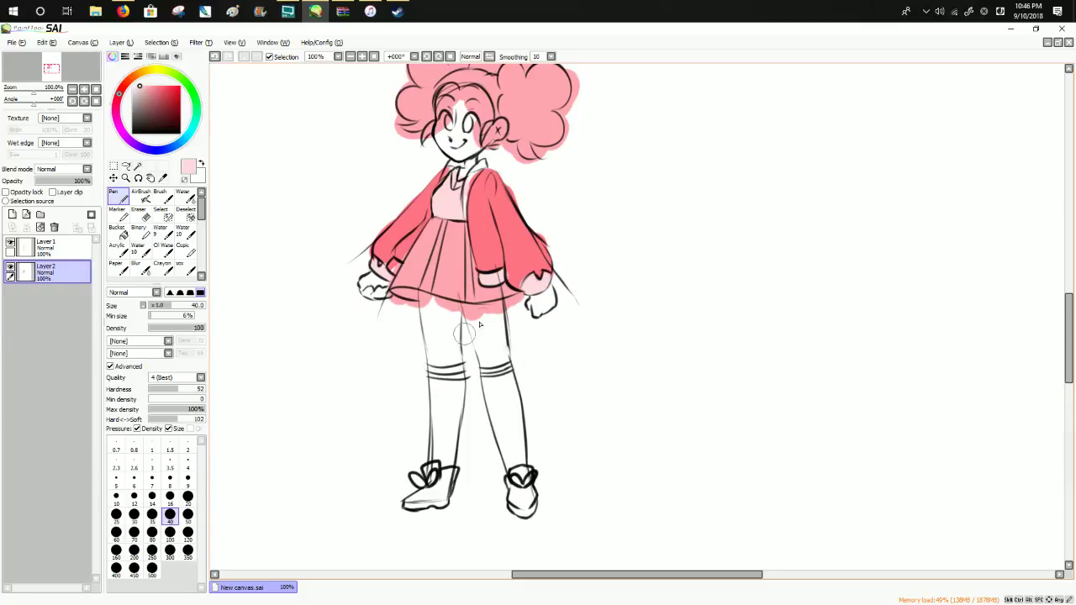
Sample the jacket's deep pink and fill both boots with it.
right_click(513, 244)
mouse_move(428, 469)
mouse_down()
mouse_move(426, 498)
mouse_move(413, 501)
mouse_move(531, 502)
mouse_up()
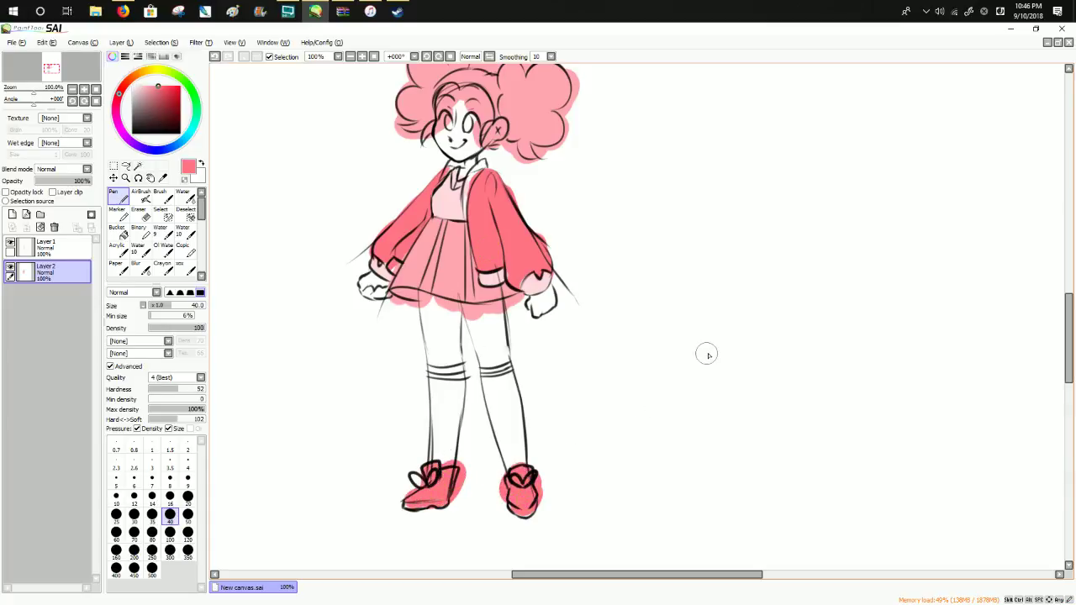
Fill both socks with a pinkish off-white and paint their top stripes in the skirt's light pink.
drag(158, 89, 133, 85)
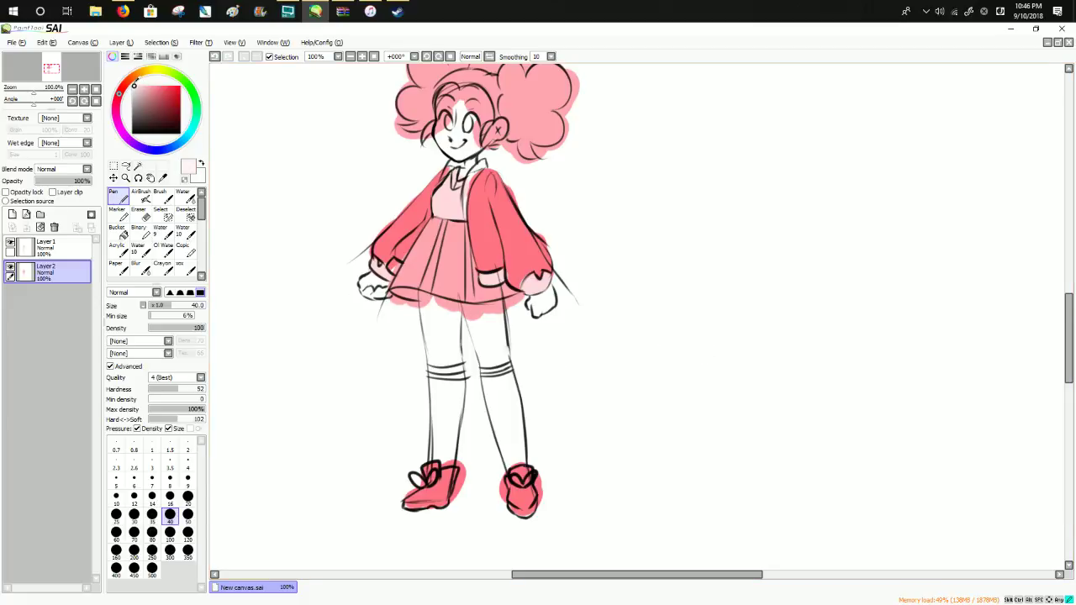
mouse_move(442, 384)
mouse_down()
mouse_move(433, 466)
mouse_move(451, 373)
mouse_move(457, 382)
mouse_move(452, 405)
mouse_move(448, 372)
mouse_move(502, 367)
mouse_move(487, 374)
mouse_move(513, 454)
mouse_move(507, 420)
mouse_up()
right_click(461, 280)
drag(439, 374, 511, 368)
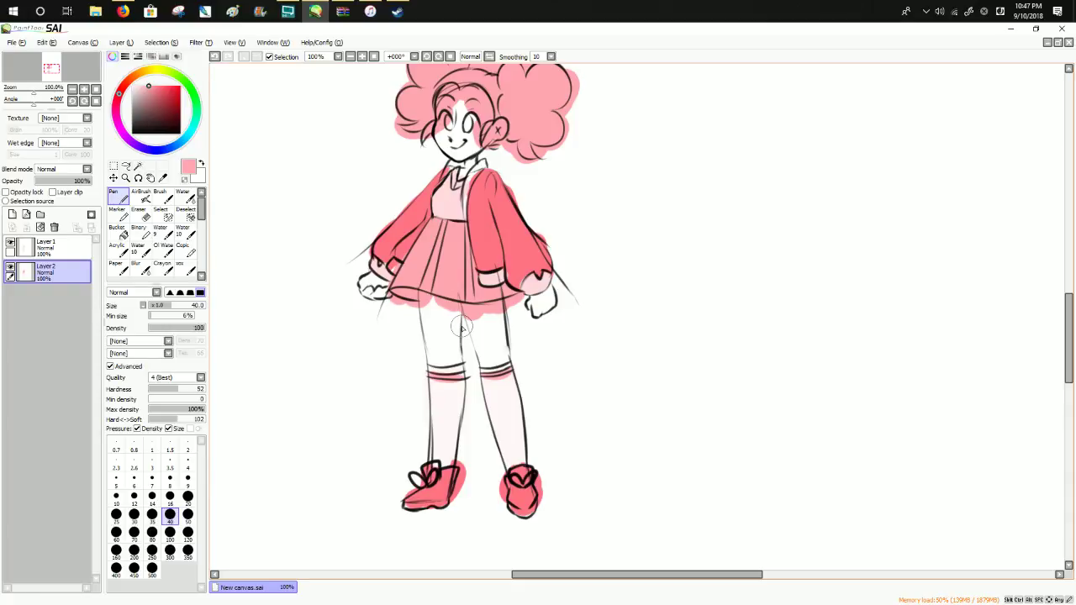
Paint the skin on the face, ear, hands and thighs with a light beige.
click(140, 78)
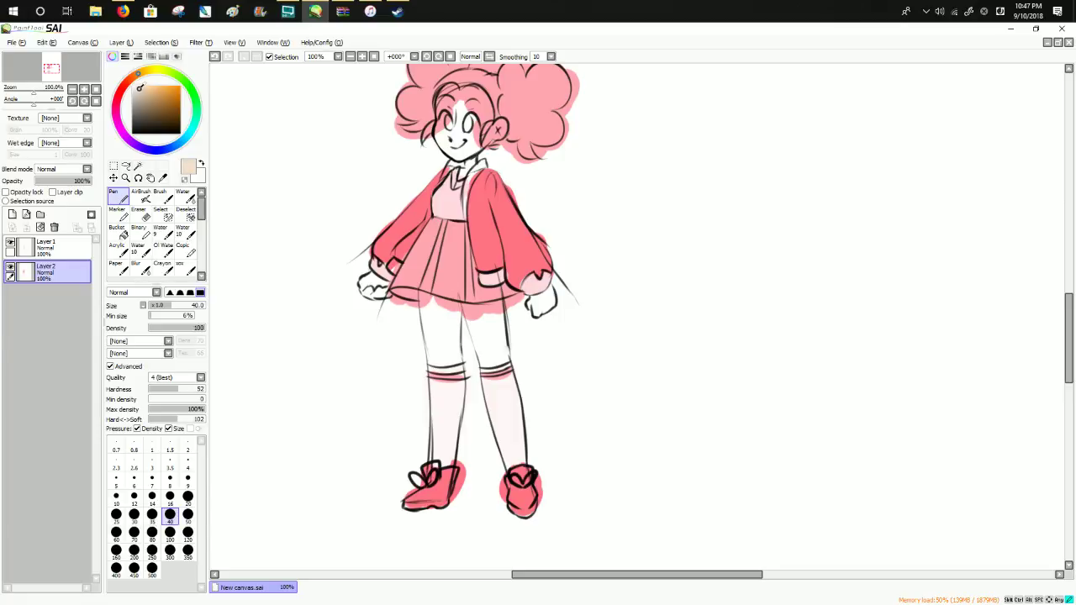
mouse_move(460, 135)
mouse_down()
mouse_move(372, 107)
mouse_move(521, 132)
mouse_move(447, 100)
mouse_move(449, 155)
mouse_move(471, 155)
mouse_move(498, 132)
mouse_up()
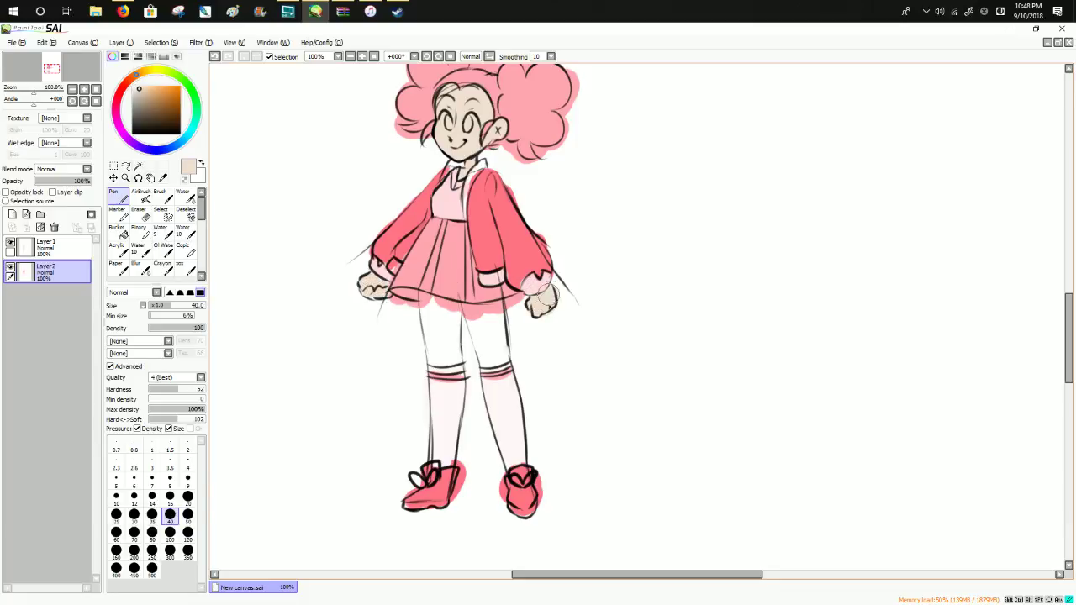
mouse_move(422, 295)
mouse_down()
mouse_move(432, 350)
mouse_move(451, 361)
mouse_move(455, 310)
mouse_move(429, 301)
mouse_move(445, 327)
mouse_move(473, 322)
mouse_move(468, 311)
mouse_move(491, 361)
mouse_move(501, 359)
mouse_move(496, 306)
mouse_move(477, 312)
mouse_move(480, 331)
mouse_move(492, 330)
mouse_move(492, 361)
mouse_up()
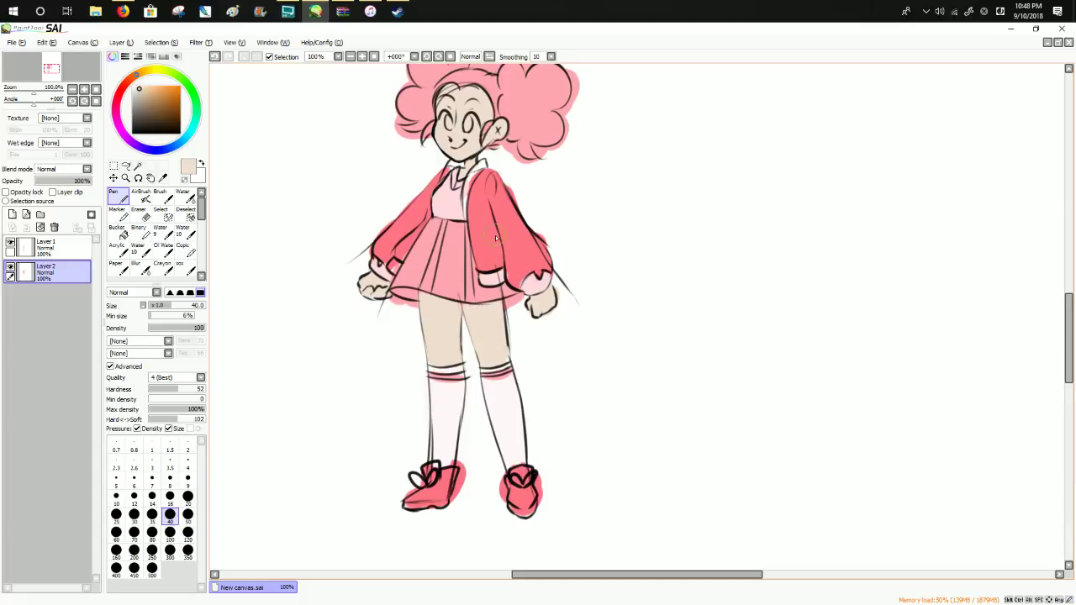
Paint the skirt's inner pleat with the jacket's deep pink and fill the eyes with white.
alt+click(496, 238)
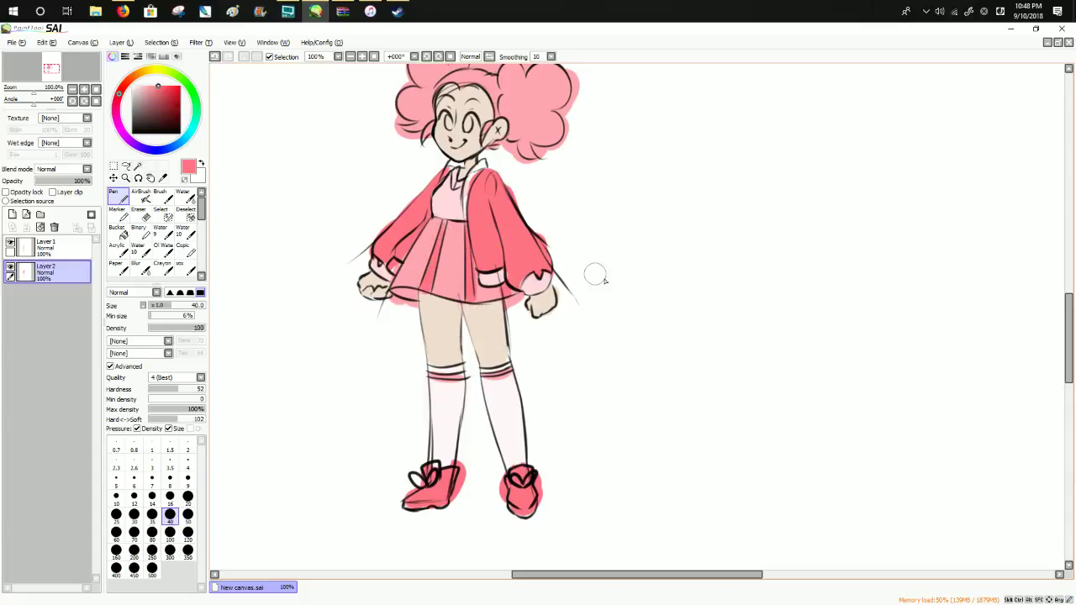
alt+click(392, 158)
drag(444, 123, 473, 123)
key(ctrl+z)
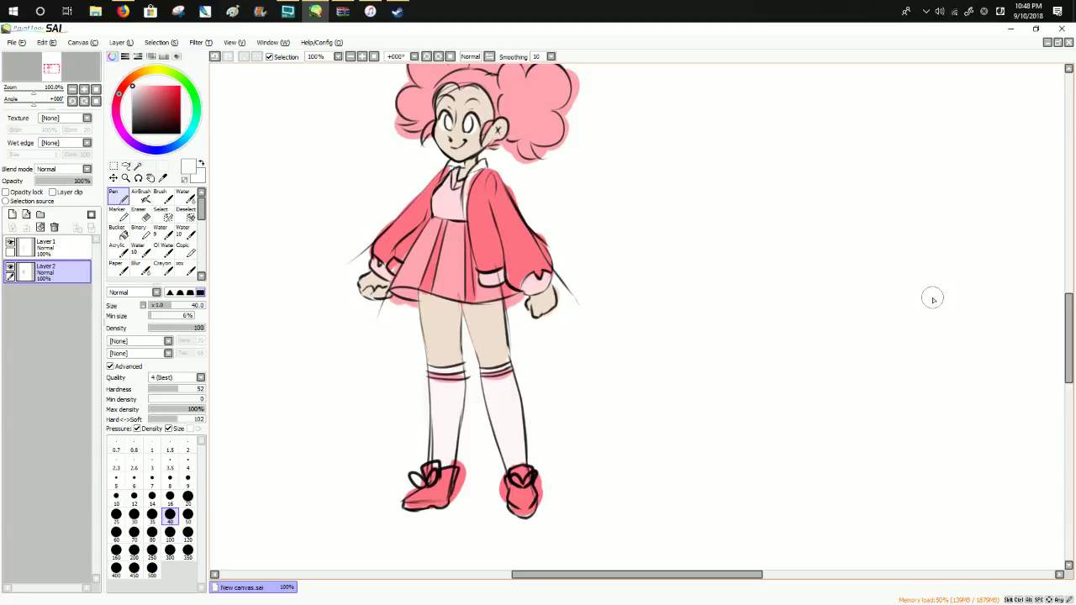
Paint the boots' soles in the skirt's pink and their front panels in the socks' off-white.
alt+click(456, 254)
drag(408, 506, 532, 510)
alt+click(515, 424)
drag(412, 498, 426, 489)
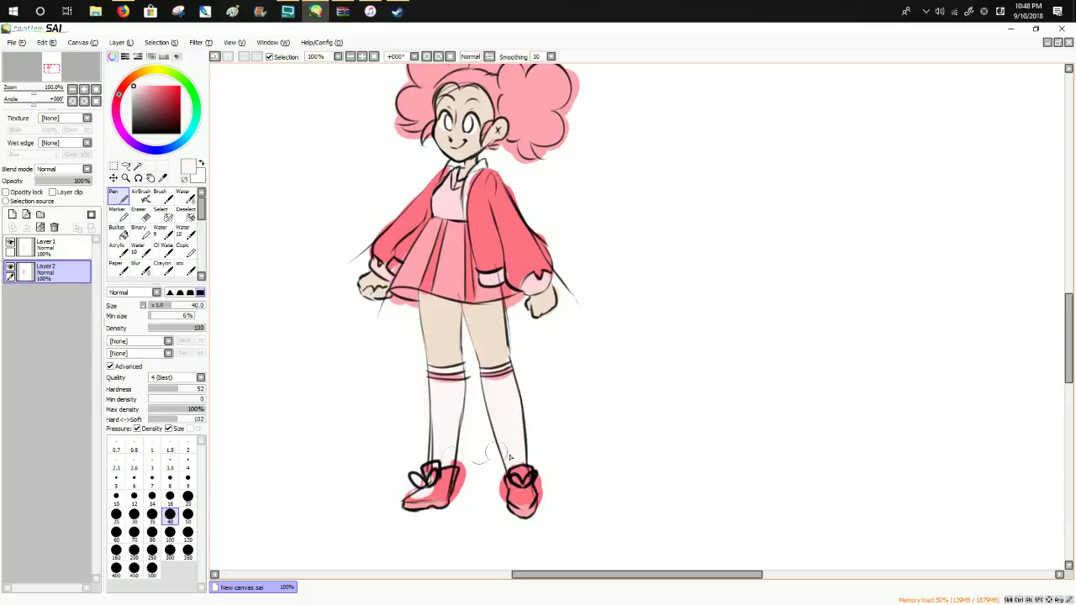
drag(523, 501, 524, 481)
Paint the collar, the pocket band and the scalloped sleeve ends with the off-white.
drag(1068, 315, 1068, 295)
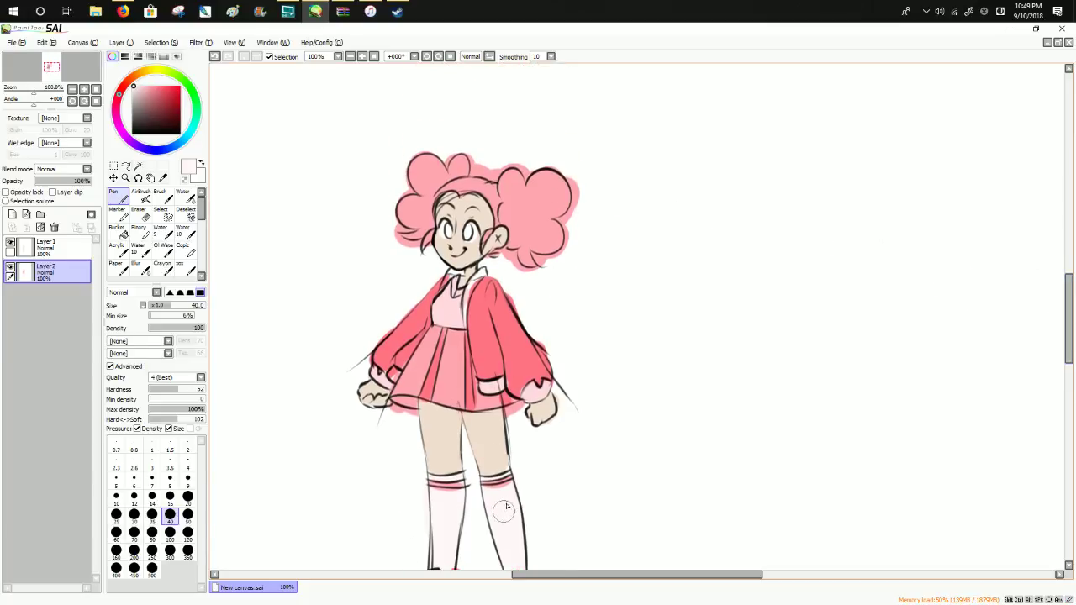
mouse_move(483, 277)
mouse_down()
mouse_move(466, 315)
mouse_move(455, 278)
mouse_up()
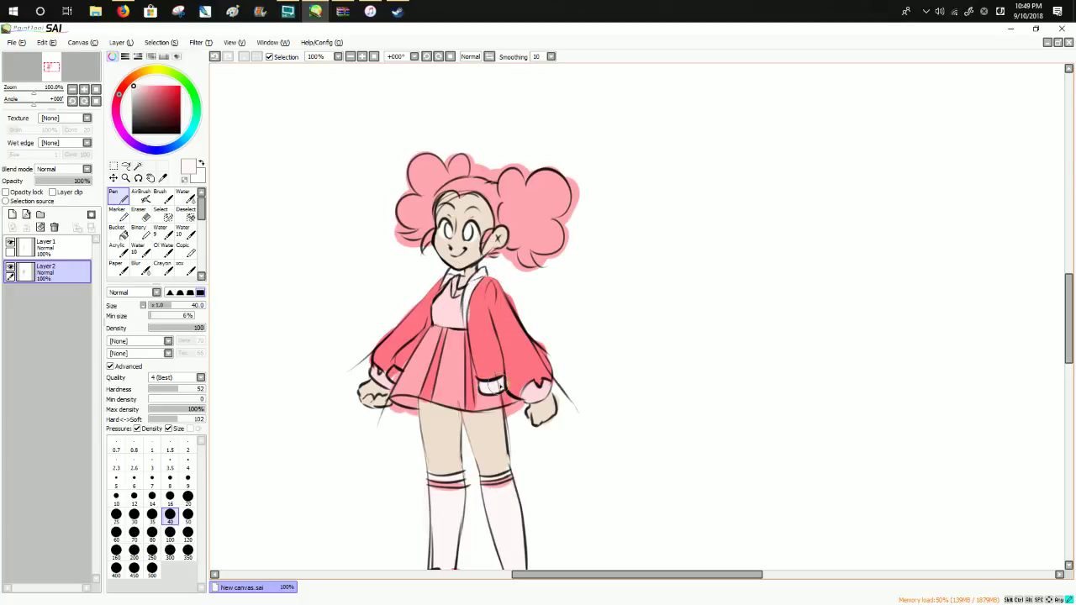
drag(536, 391, 545, 386)
drag(376, 373, 387, 382)
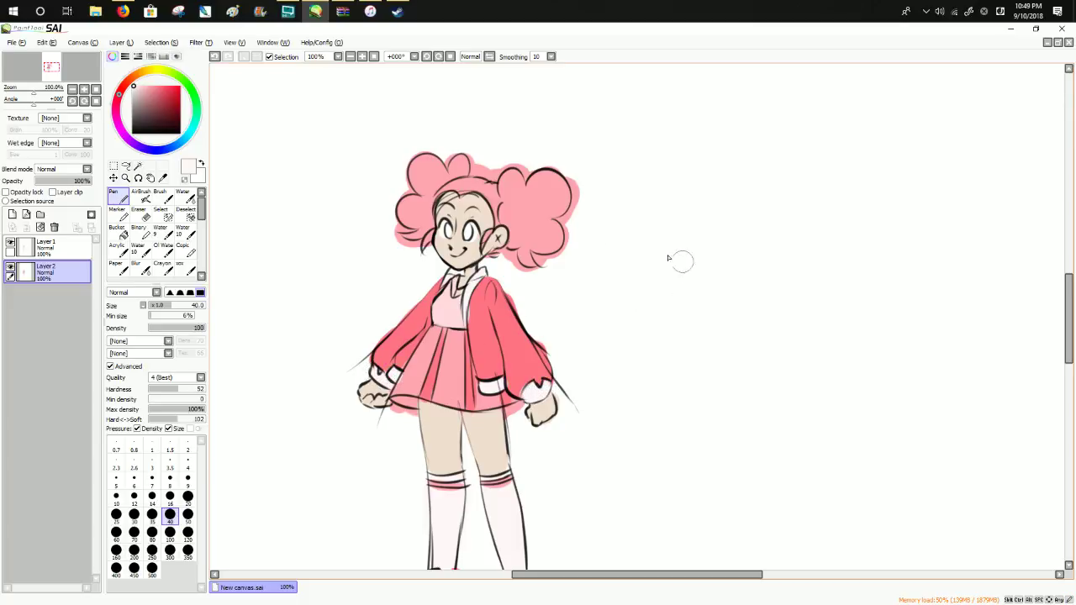
Fill both irises with bright red using the Pen at size 8.
click(361, 57)
drag(596, 574, 567, 574)
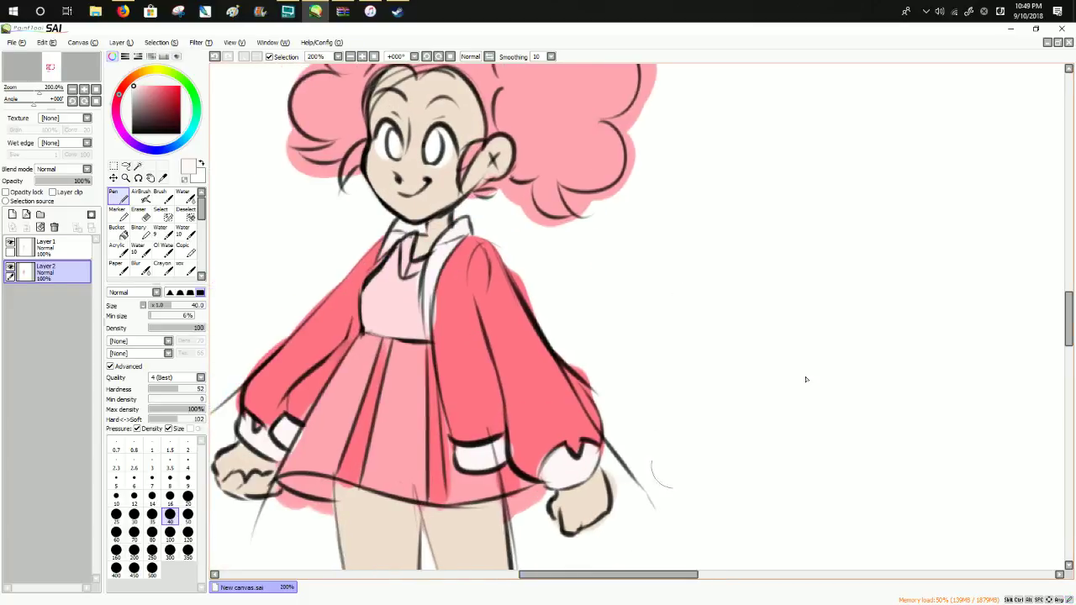
drag(1069, 307, 1069, 295)
click(158, 305)
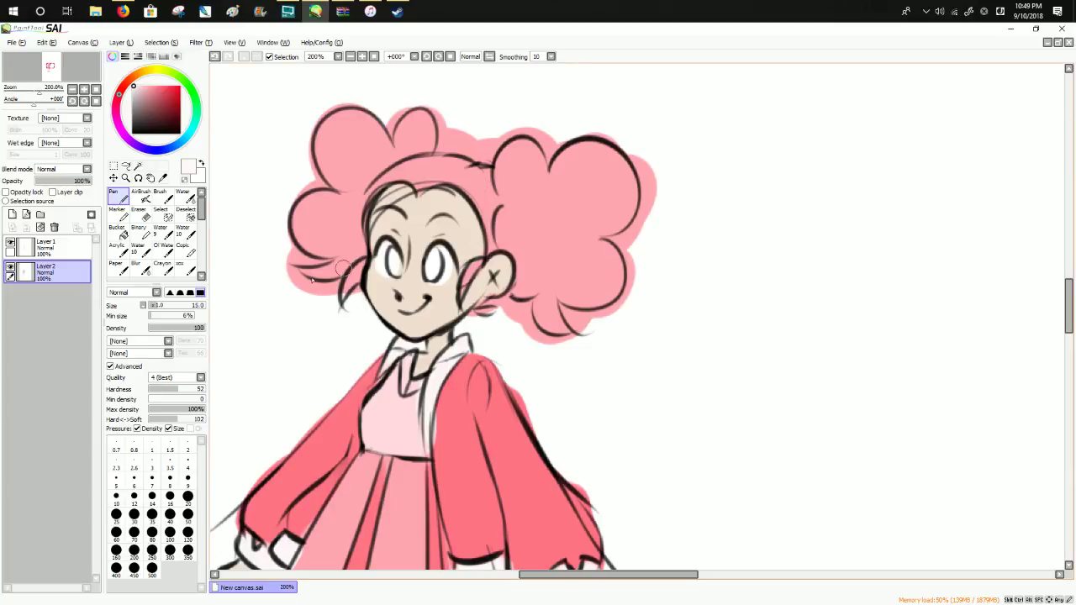
click(169, 479)
click(170, 86)
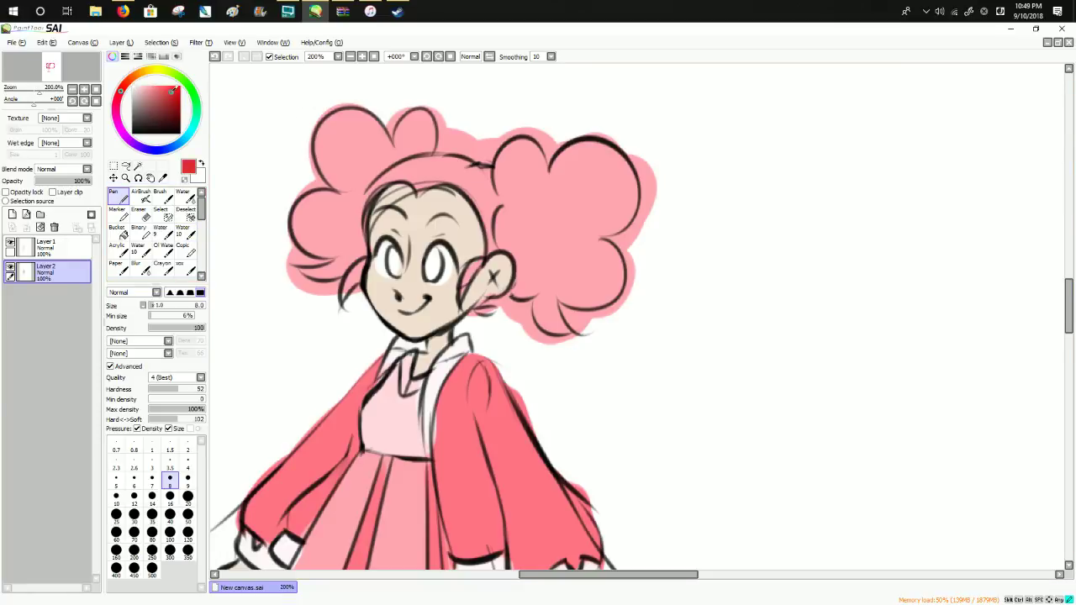
mouse_move(393, 251)
mouse_down()
mouse_move(397, 276)
mouse_move(437, 257)
mouse_move(429, 253)
mouse_move(435, 275)
mouse_up()
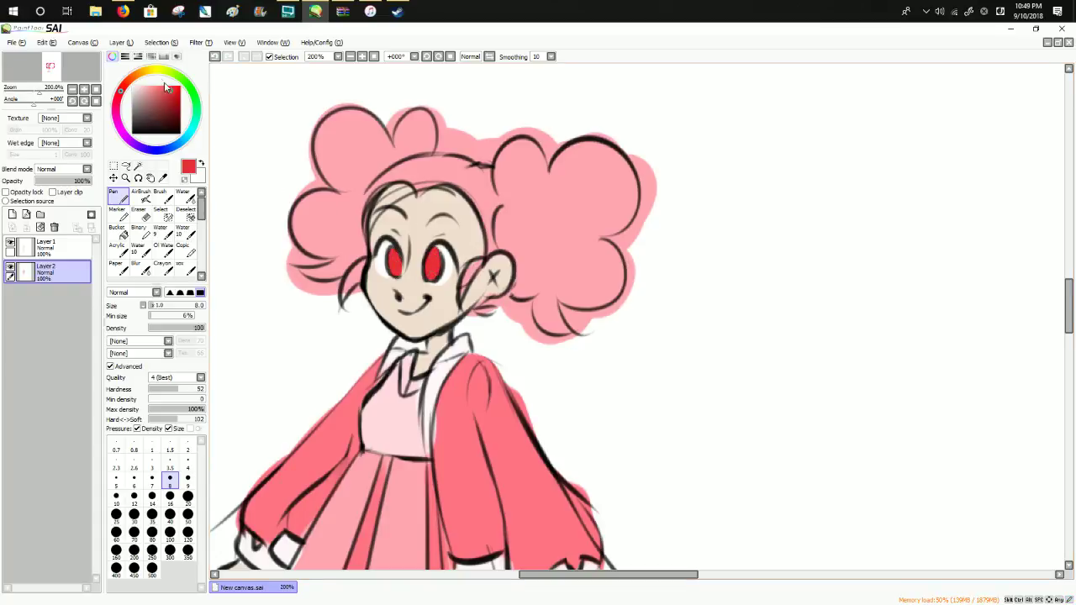
Paint orange, yellow and green bands beneath the red in both irises with the size 8 Pen.
click(132, 81)
click(169, 88)
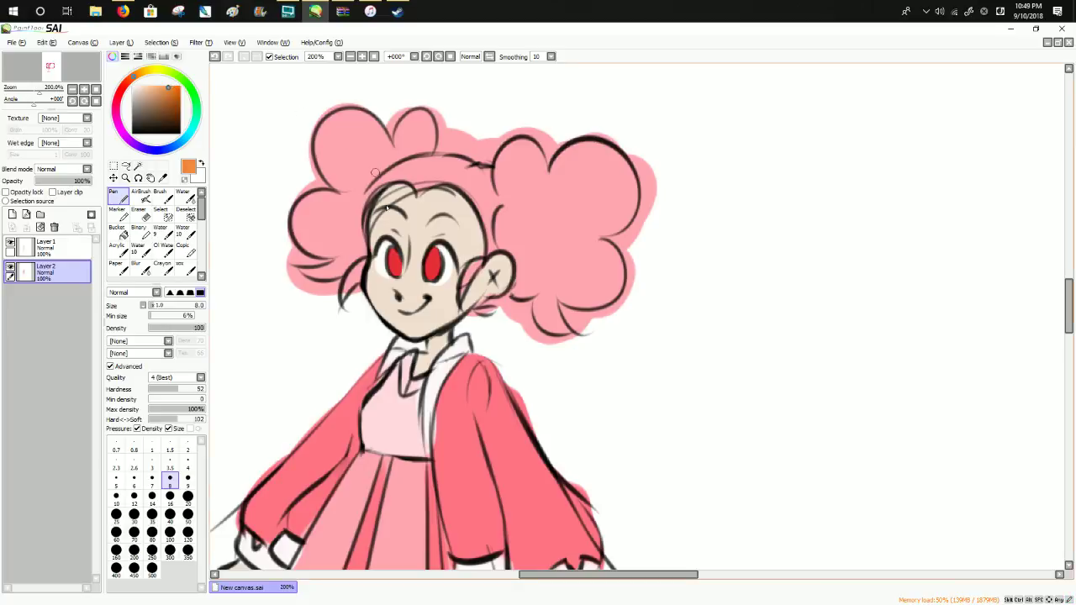
mouse_move(389, 260)
mouse_down()
mouse_move(398, 272)
mouse_move(430, 256)
mouse_move(437, 269)
mouse_move(396, 276)
mouse_move(431, 262)
mouse_move(433, 276)
mouse_move(437, 265)
mouse_up()
click(147, 70)
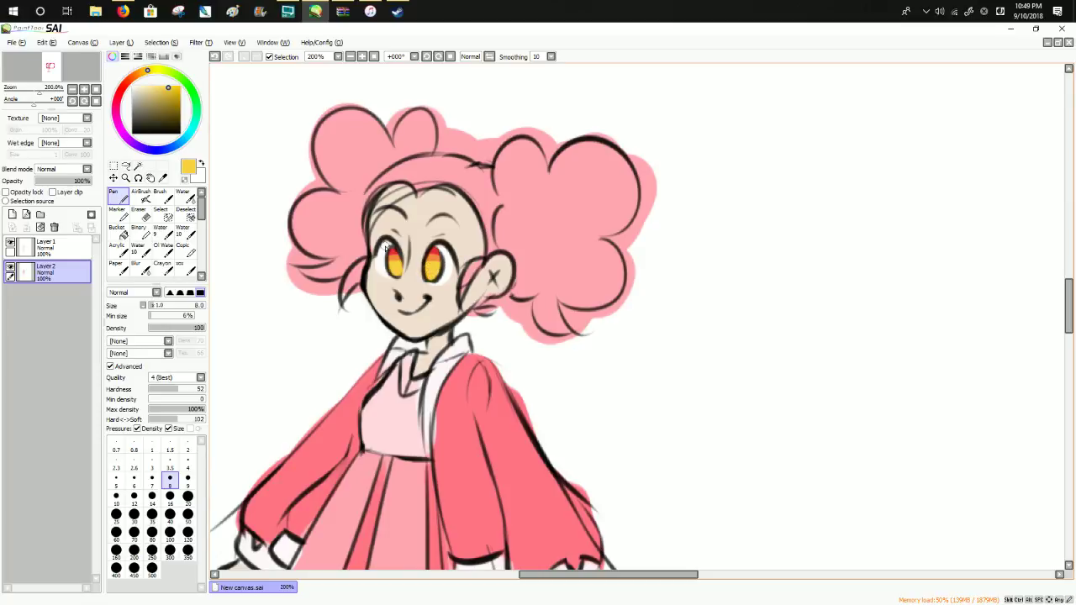
click(196, 100)
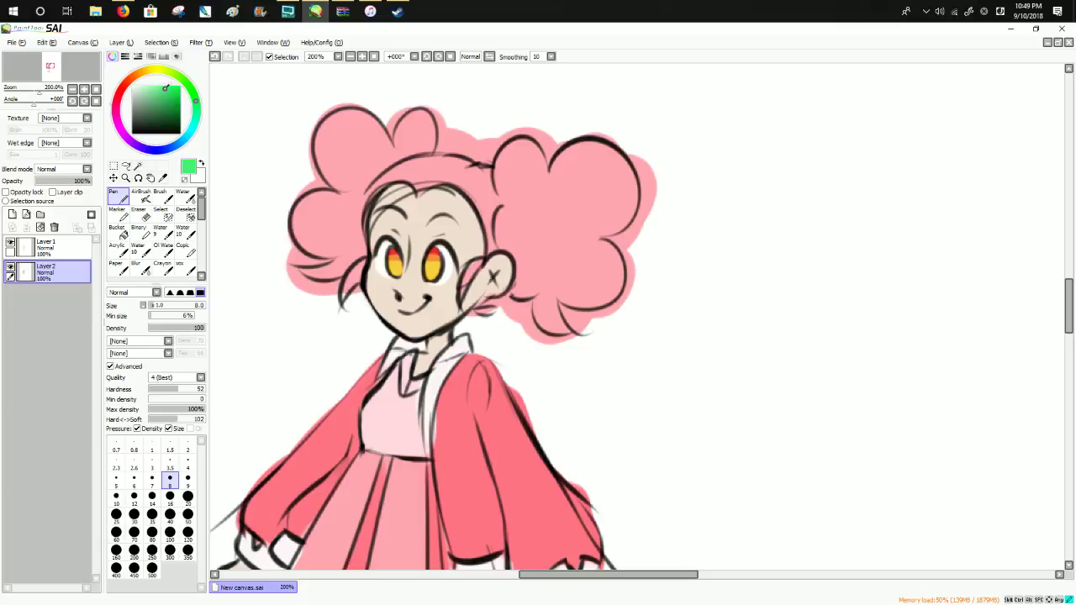
drag(388, 267, 433, 277)
Add blue and purple bands at the bottom of both irises to complete the rainbow.
click(168, 149)
click(172, 89)
mouse_move(402, 271)
mouse_down()
mouse_move(390, 274)
mouse_move(430, 276)
mouse_up()
key(ctrl+z)
drag(136, 148, 127, 137)
drag(391, 276, 435, 276)
key(ctrl+z)
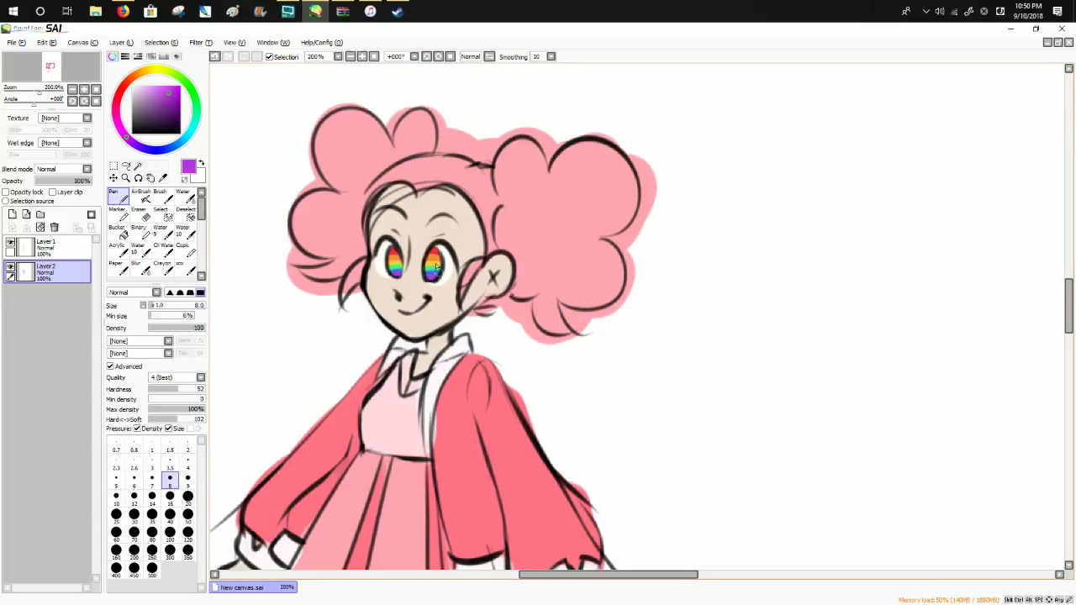
Blend the rainbow bands in the irises using the Blur tool at size 5 and density 100.
click(136, 267)
click(170, 291)
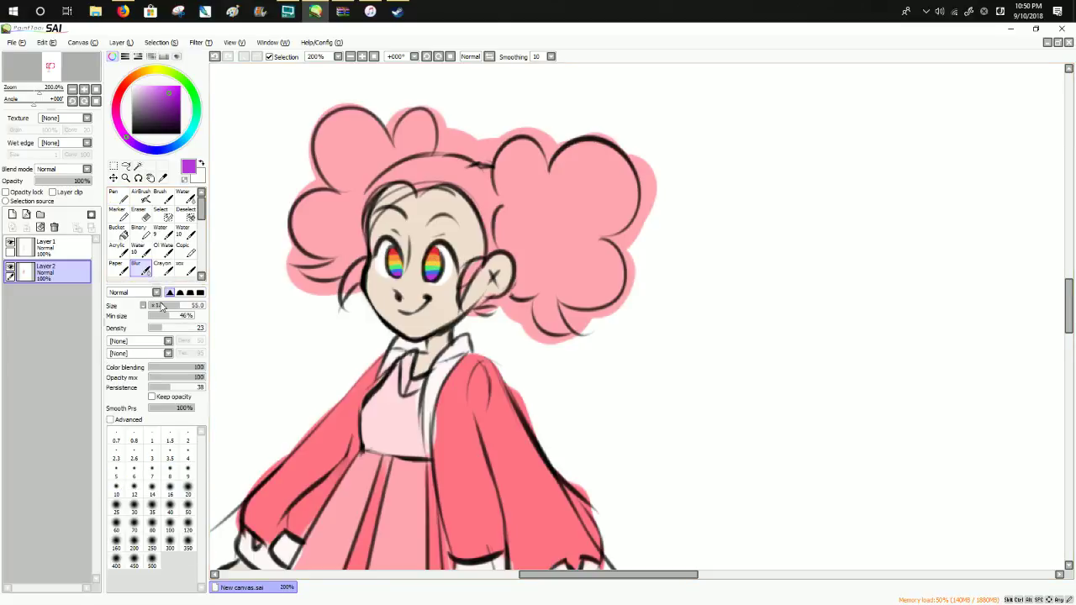
click(116, 468)
drag(168, 328, 203, 328)
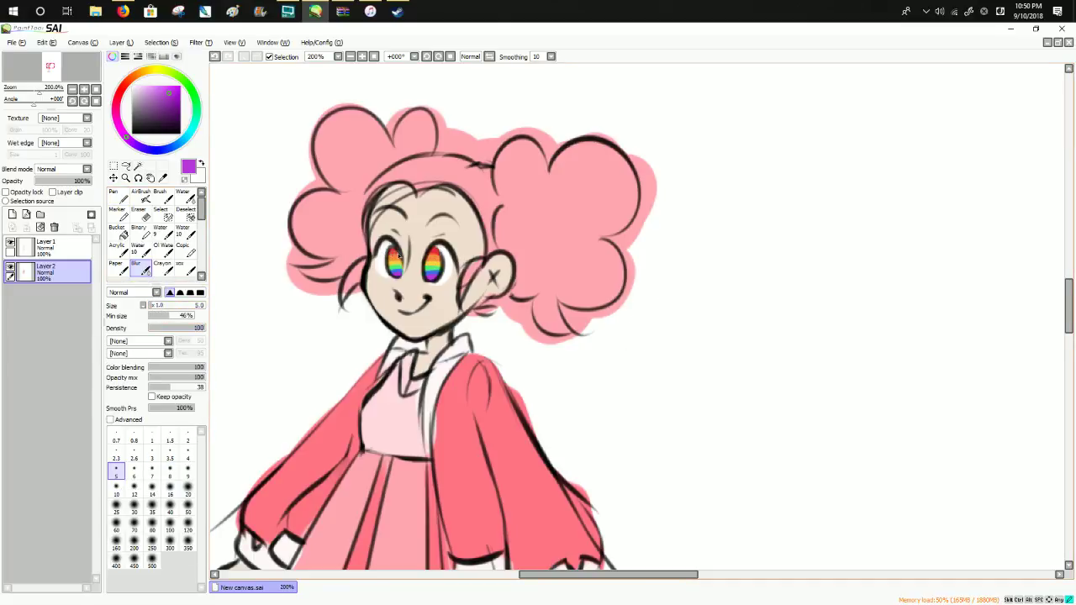
drag(393, 261, 405, 274)
key(ctrl+z)
Switch to iTunes, dismiss the iPhone update prompt and minimize the window.
click(370, 11)
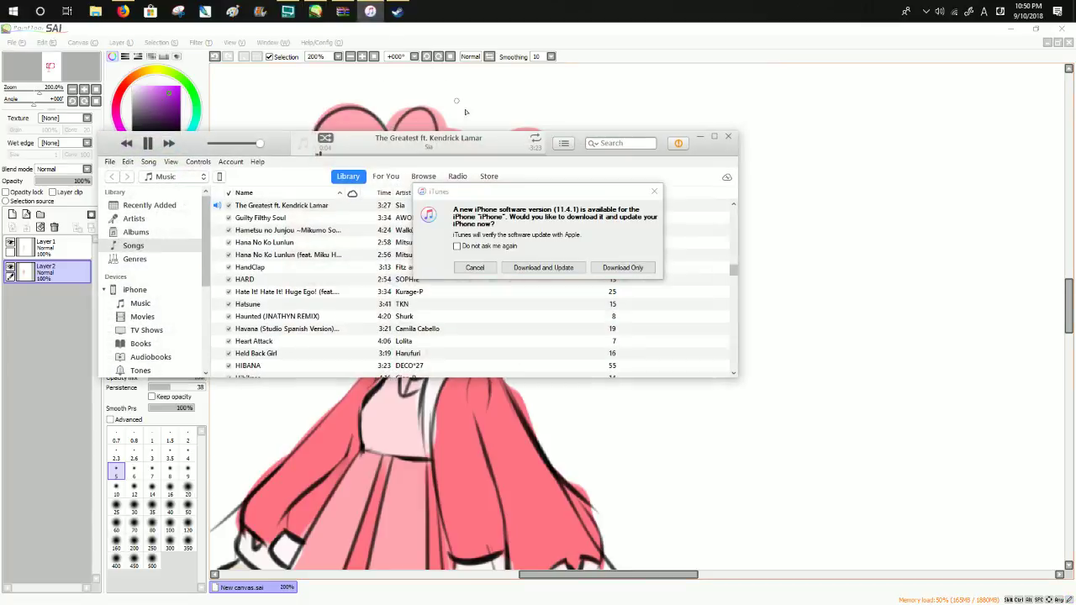
click(654, 194)
drag(699, 138, 702, 143)
click(701, 141)
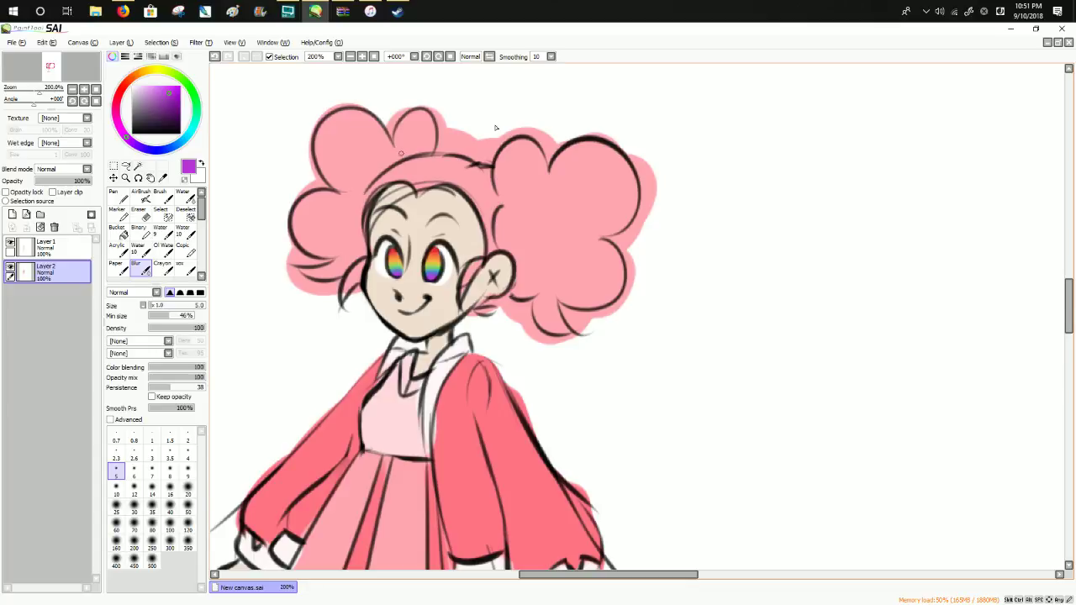
Dab a white highlight into the centre of each rainbow iris with the Pen.
key(x)
drag(396, 265, 396, 263)
key(n)
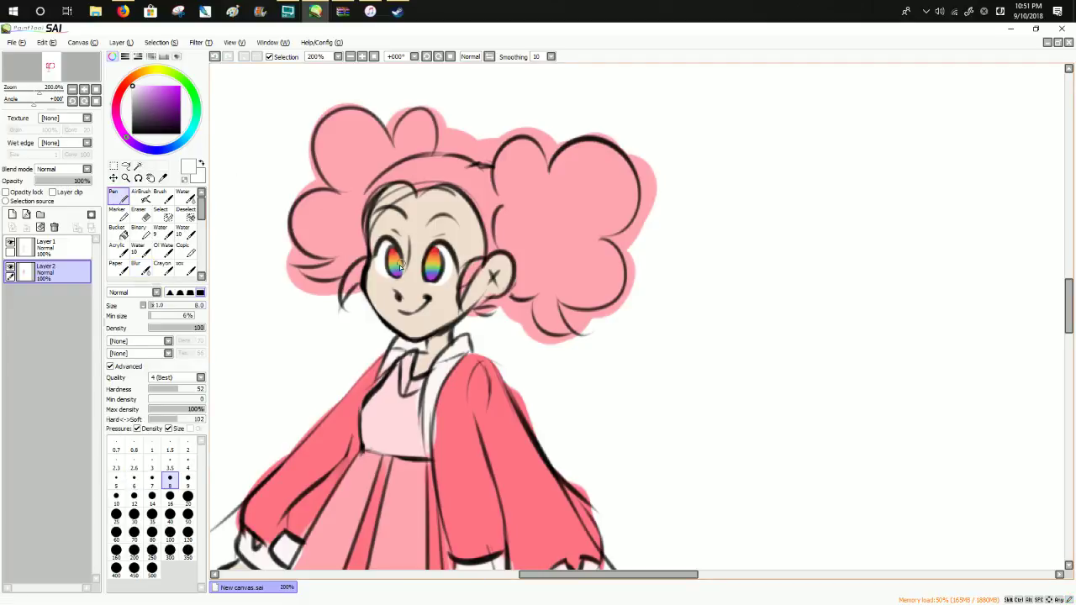
drag(395, 267, 433, 269)
drag(435, 263, 437, 266)
key(ctrl+z)
Sample the jacket's deep pink and fill the small tie below the collar with it.
click(349, 57)
click(349, 57)
scroll(1065, 290, down, 2)
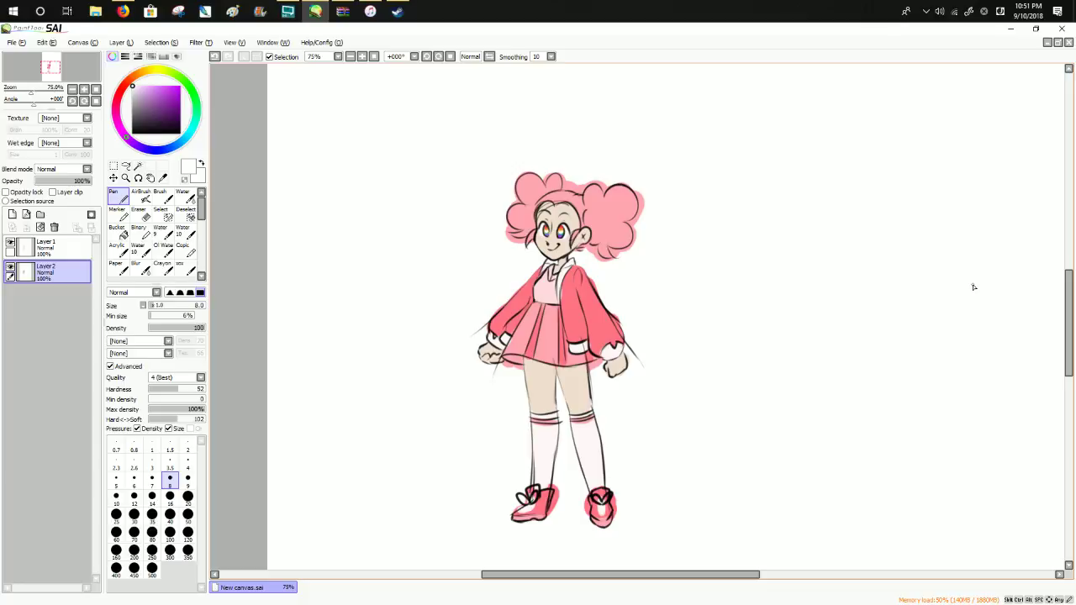
click(361, 56)
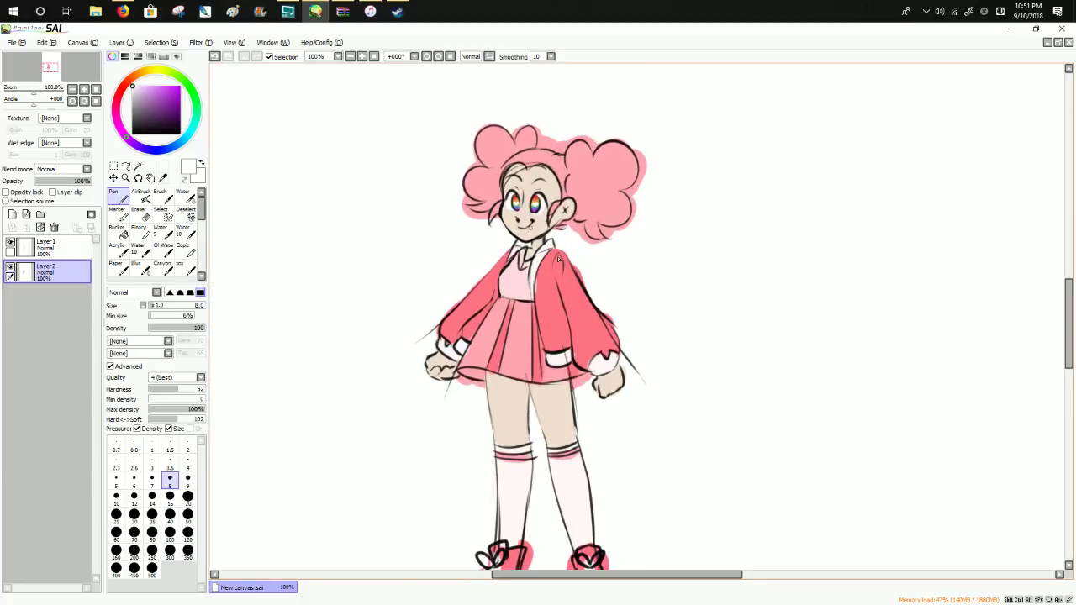
right_click(552, 303)
drag(523, 249, 527, 265)
Paint peach-orange blush on both cheeks with the Pen at size 11.
alt+click(545, 225)
click(133, 81)
click(148, 88)
click(155, 306)
drag(508, 215, 542, 219)
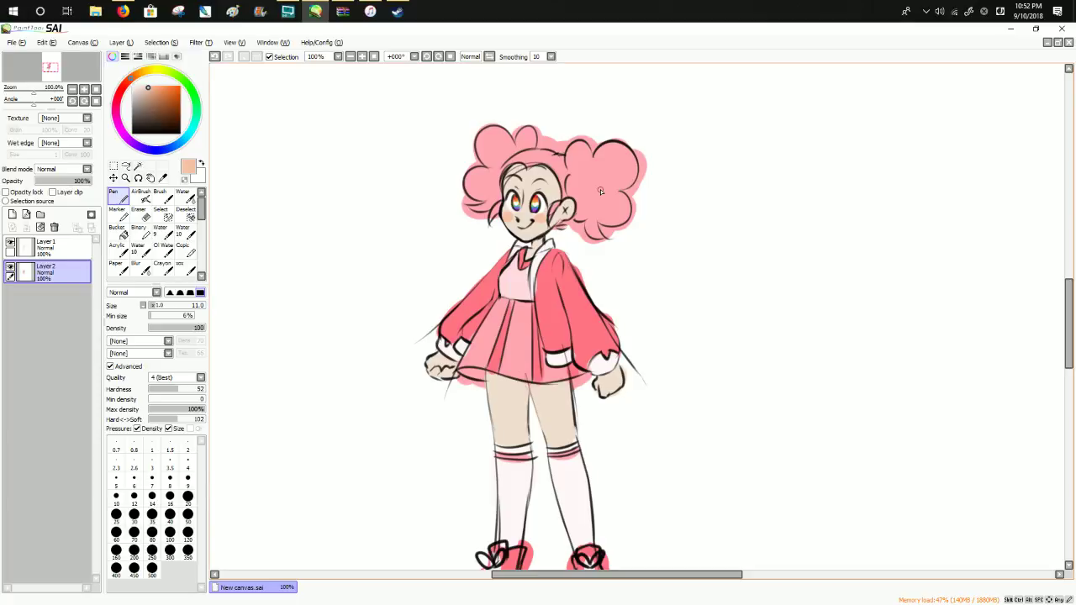
Open the cloaked-figure image 5.png from the nice folder.
click(349, 57)
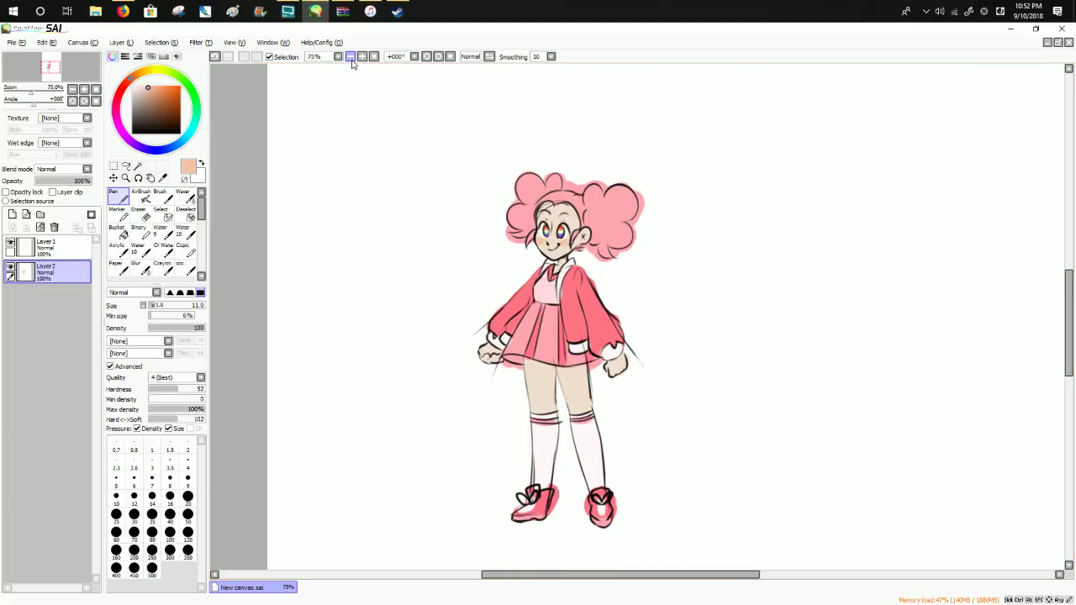
click(12, 43)
click(27, 69)
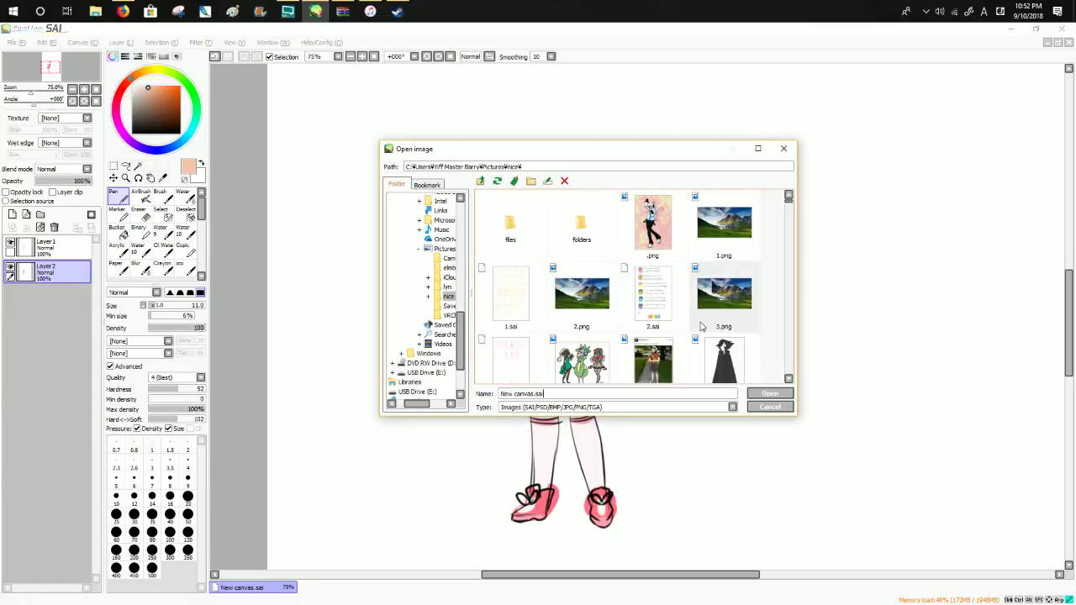
scroll(775, 321, down, 1)
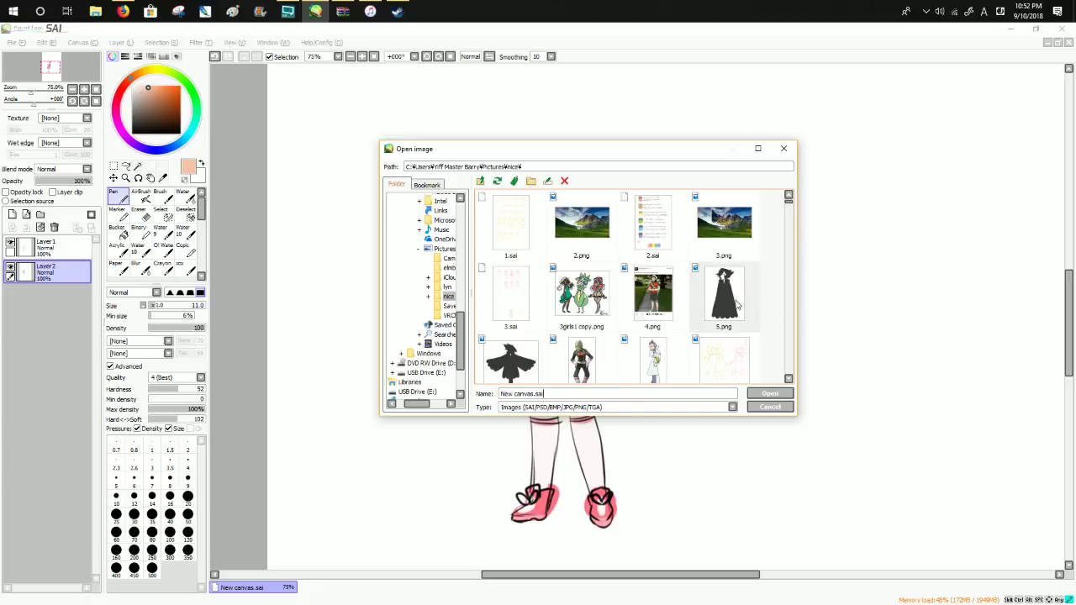
click(738, 307)
double_click(737, 306)
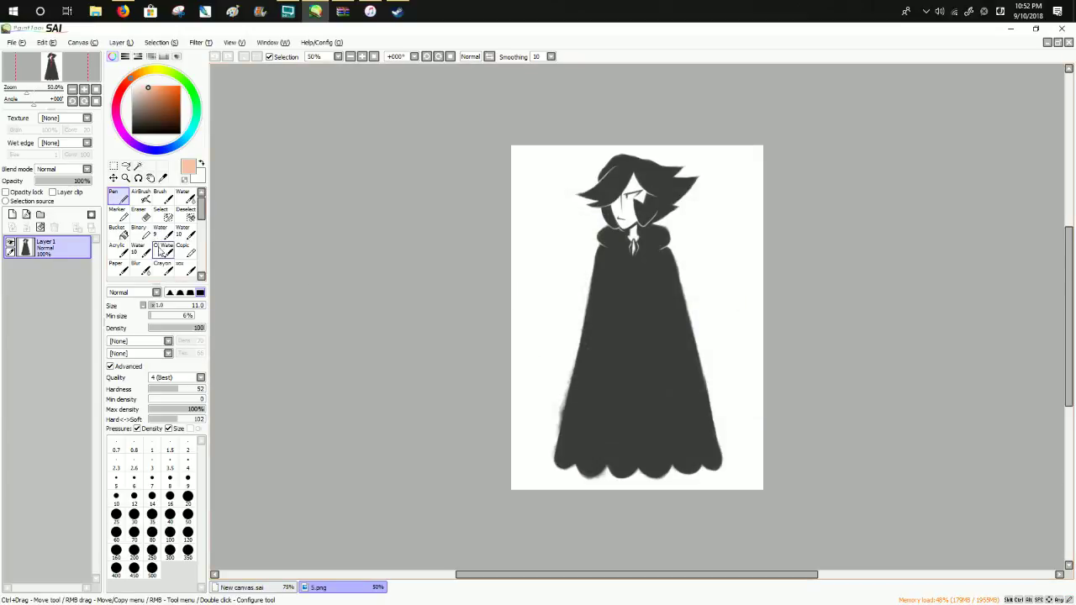
Open the images 6.png and 12.png from the same folder.
click(15, 42)
click(29, 66)
scroll(631, 311, down, 1)
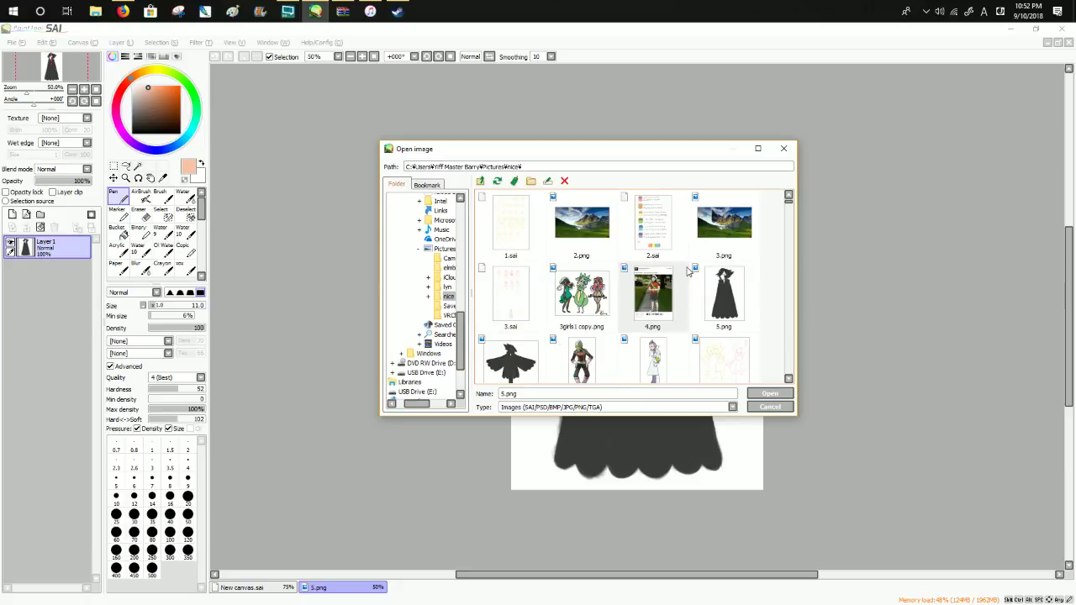
double_click(510, 361)
click(15, 42)
click(28, 67)
scroll(672, 310, down, 3)
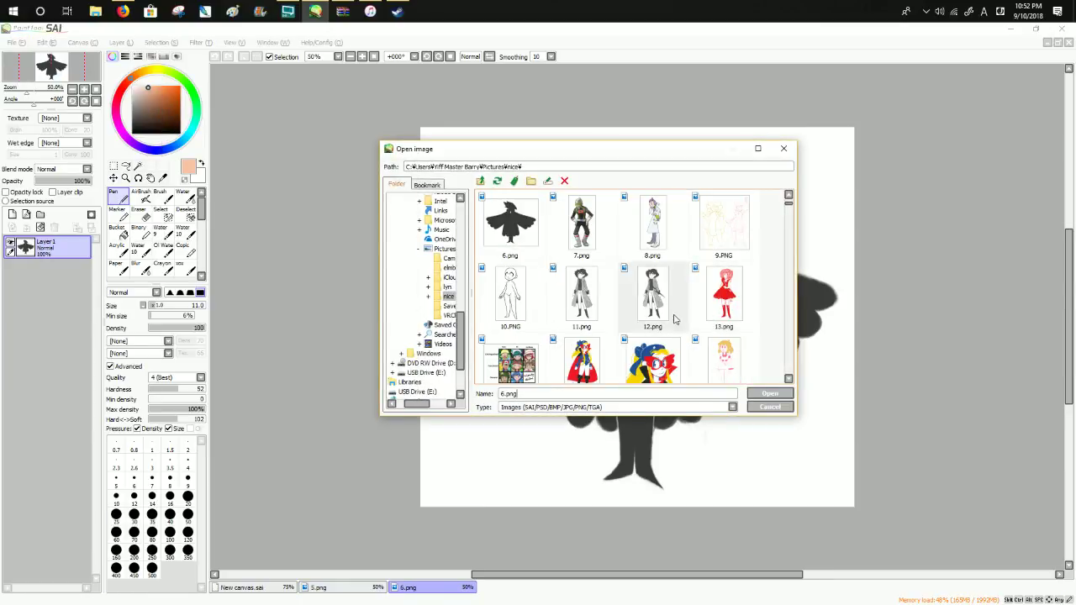
double_click(673, 307)
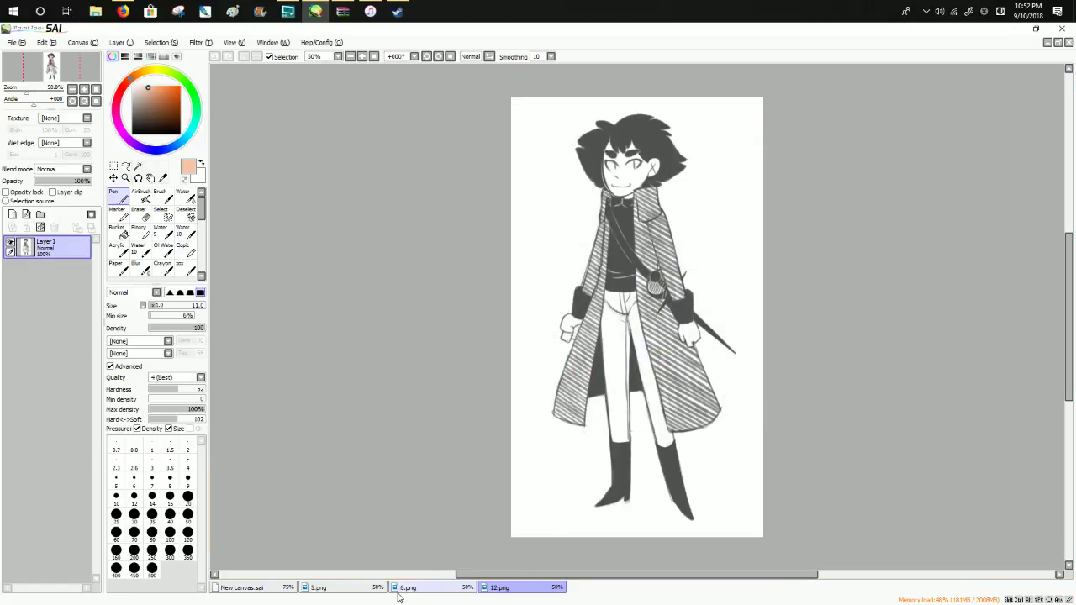
Enlarge 5.png to 75% and examine the cloaked figure.
click(380, 592)
click(362, 56)
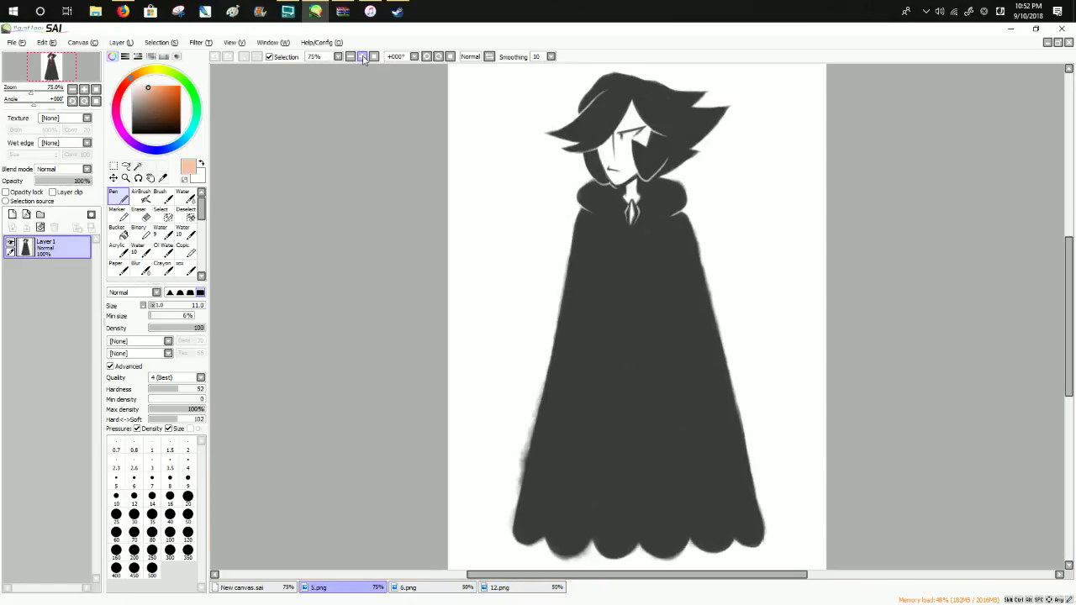
scroll(1009, 278, up, 1)
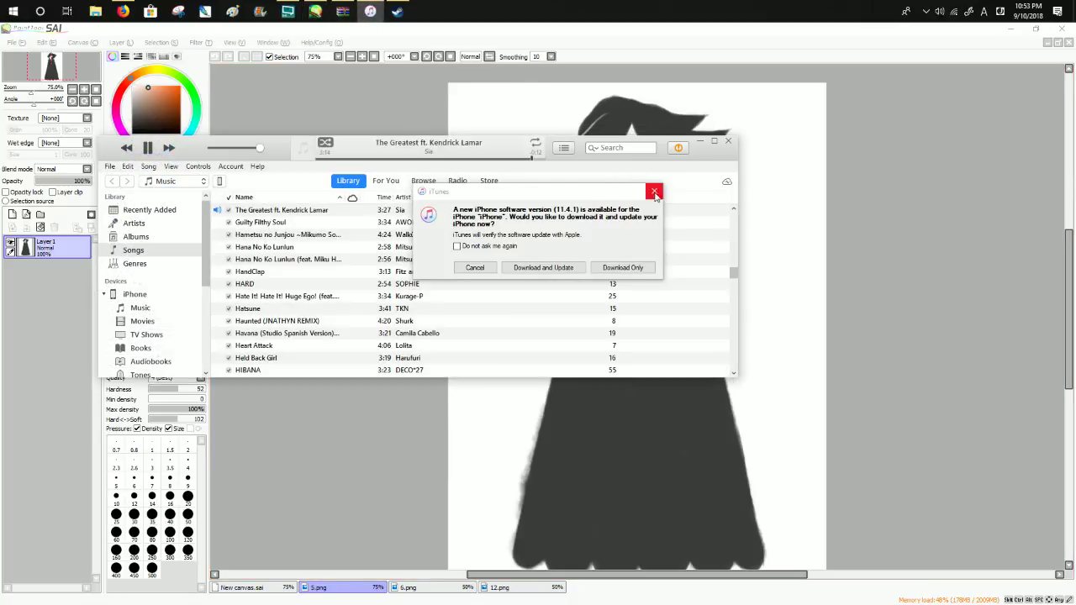
Dismiss the iTunes update prompt and remove Marble Make Up A-Ha-Ha!, Let's Make A Video and Addict from the upcoming songs, returning to PaintTool SAI.
click(655, 194)
click(564, 147)
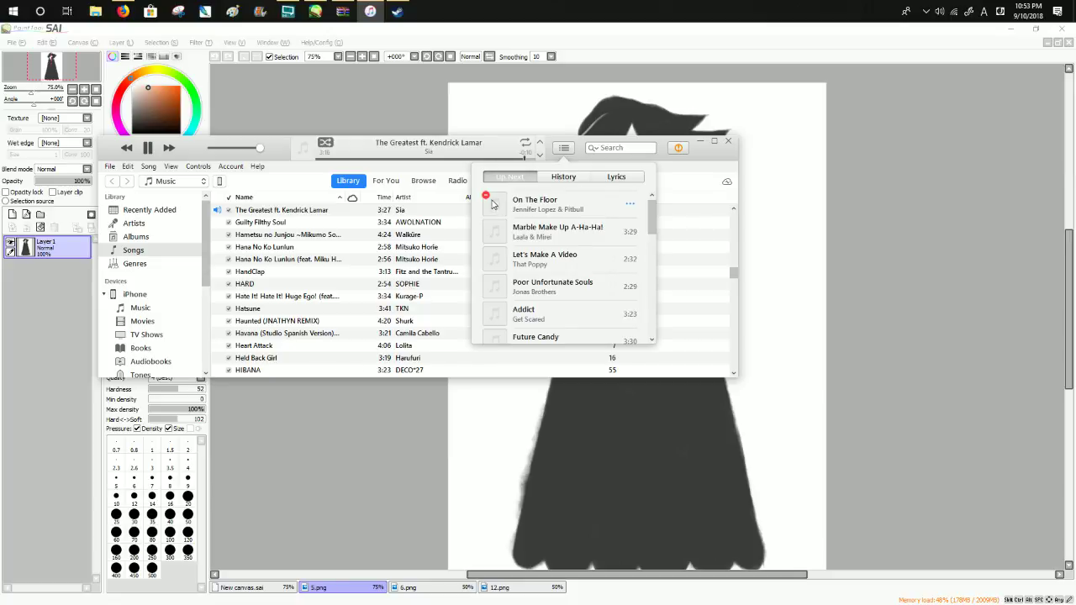
click(486, 224)
click(486, 224)
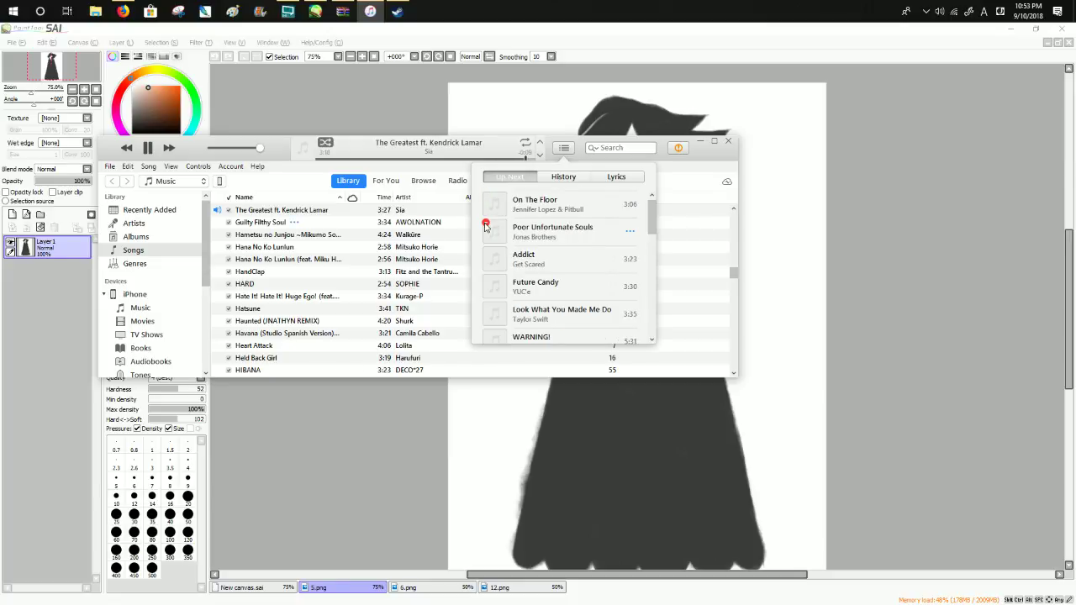
click(486, 254)
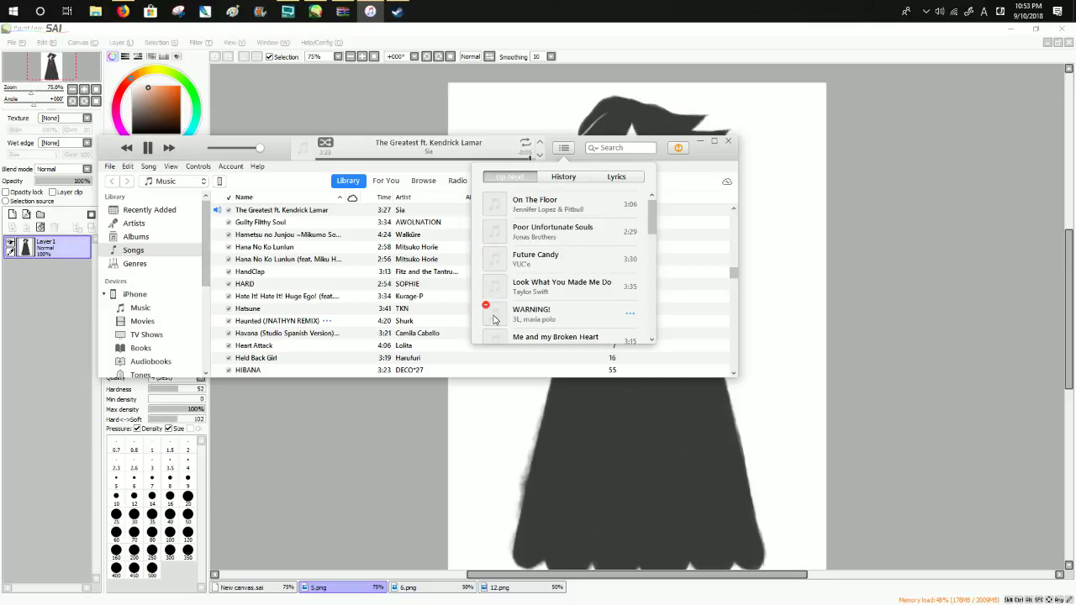
click(928, 254)
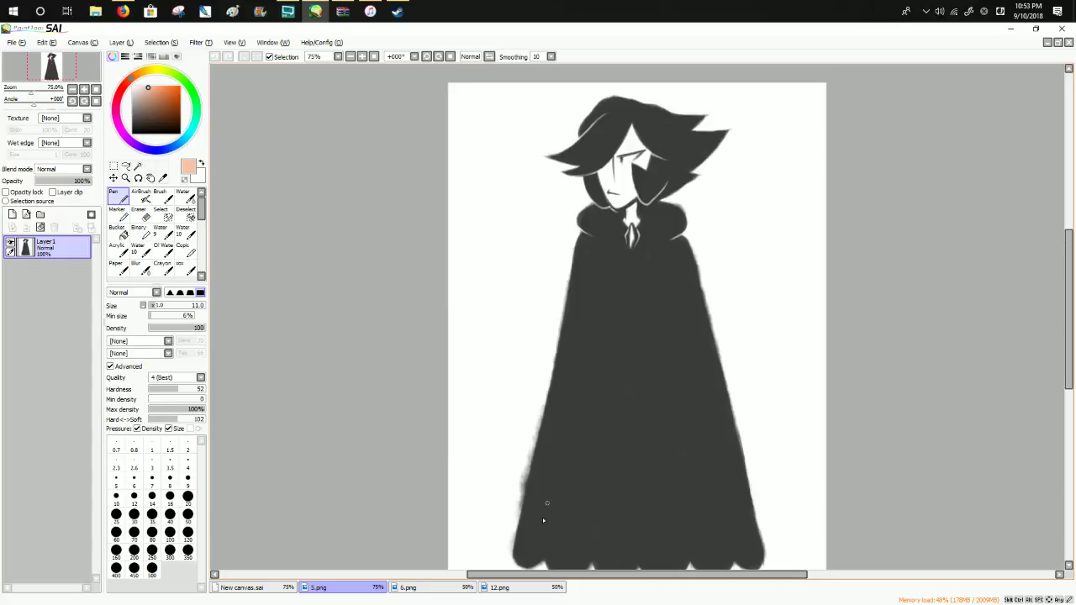
Examine the winged figure in 6.png and the coated figure in 12.png at 75%, finishing with the whole coated figure at 50%.
click(438, 590)
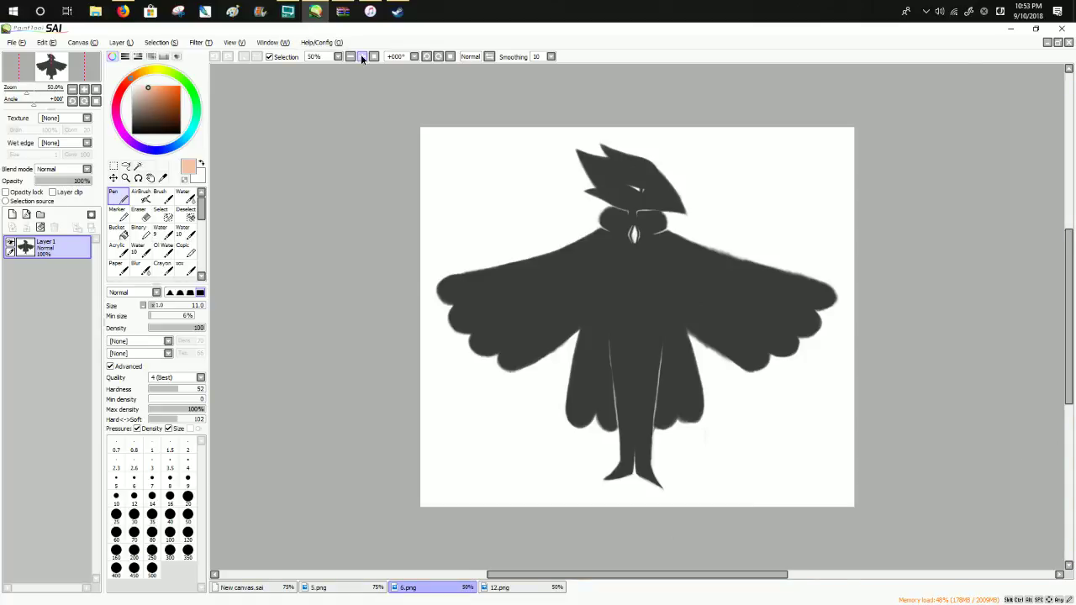
click(361, 56)
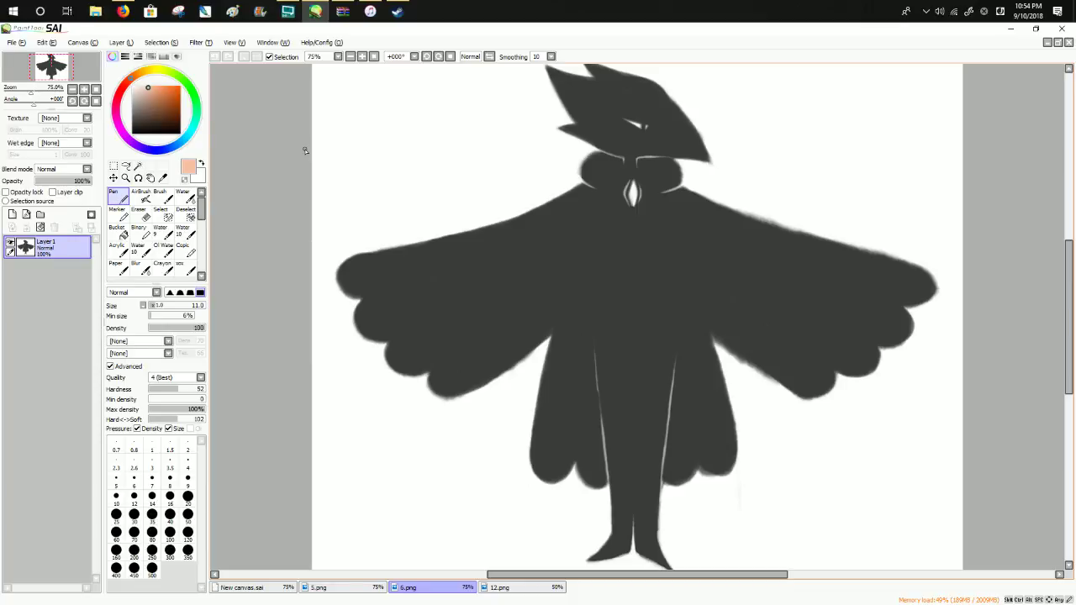
drag(1070, 277, 1070, 273)
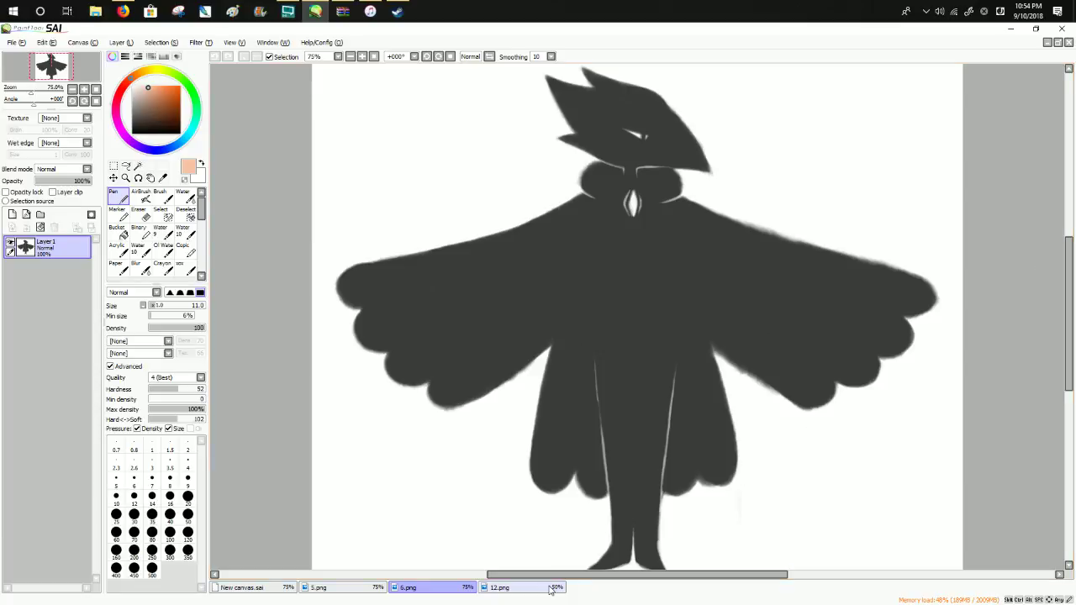
click(500, 587)
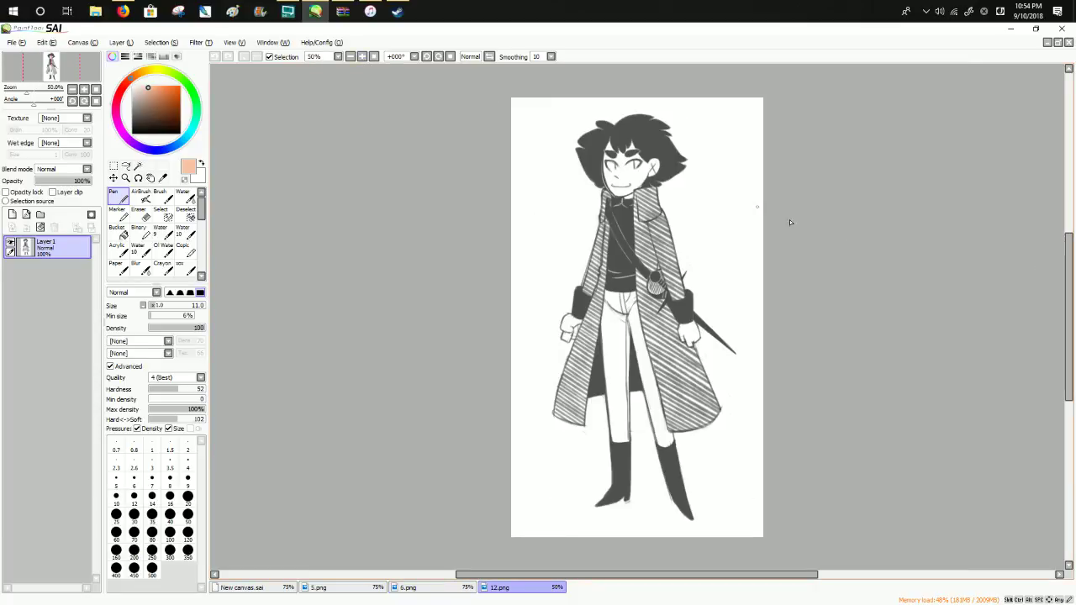
click(362, 56)
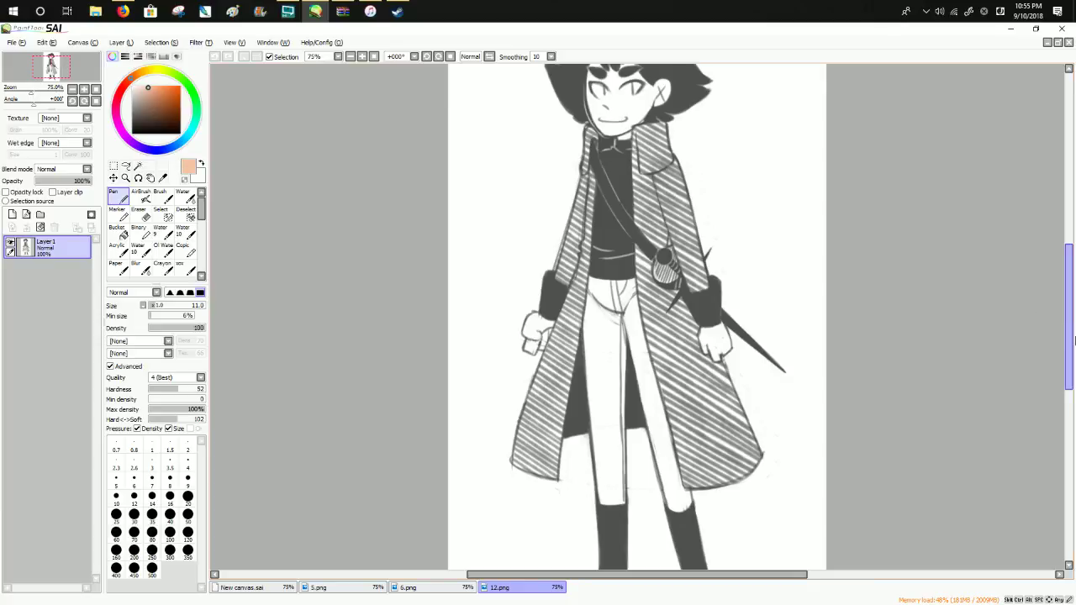
drag(1069, 339, 1070, 326)
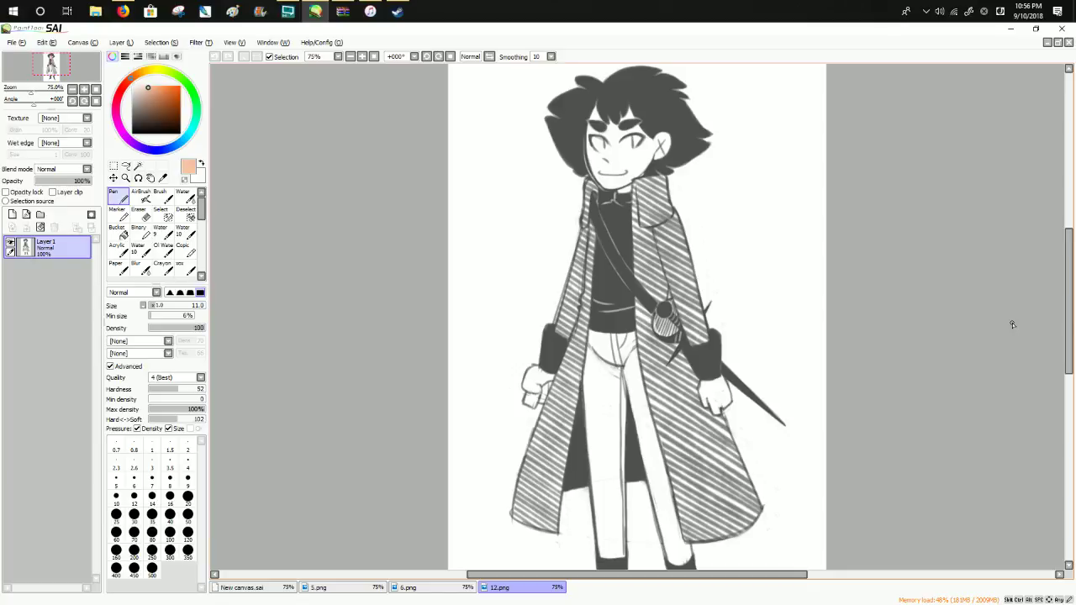
click(352, 59)
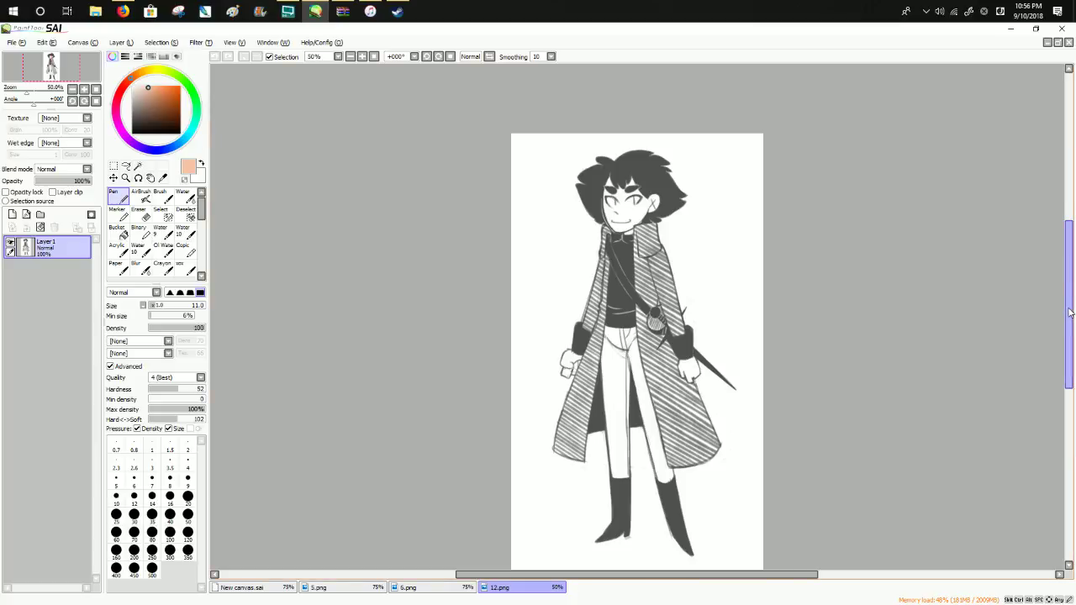
scroll(1070, 313, down, 2)
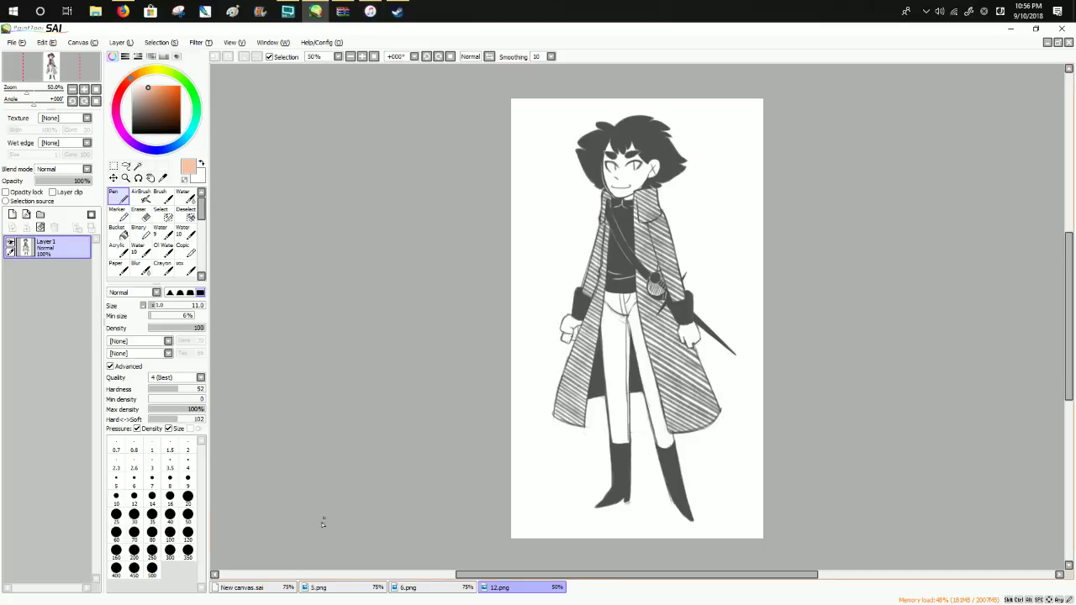
Return to New canvas.sai and merge the line art on Layer 1 down into Layer 2.
click(281, 587)
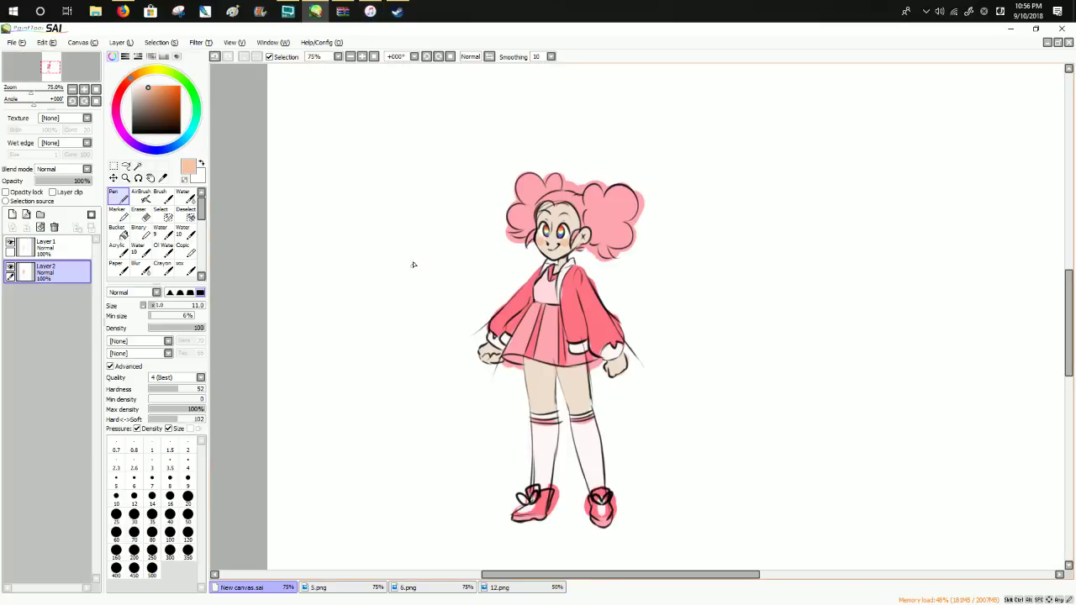
click(62, 254)
key(ctrl+e)
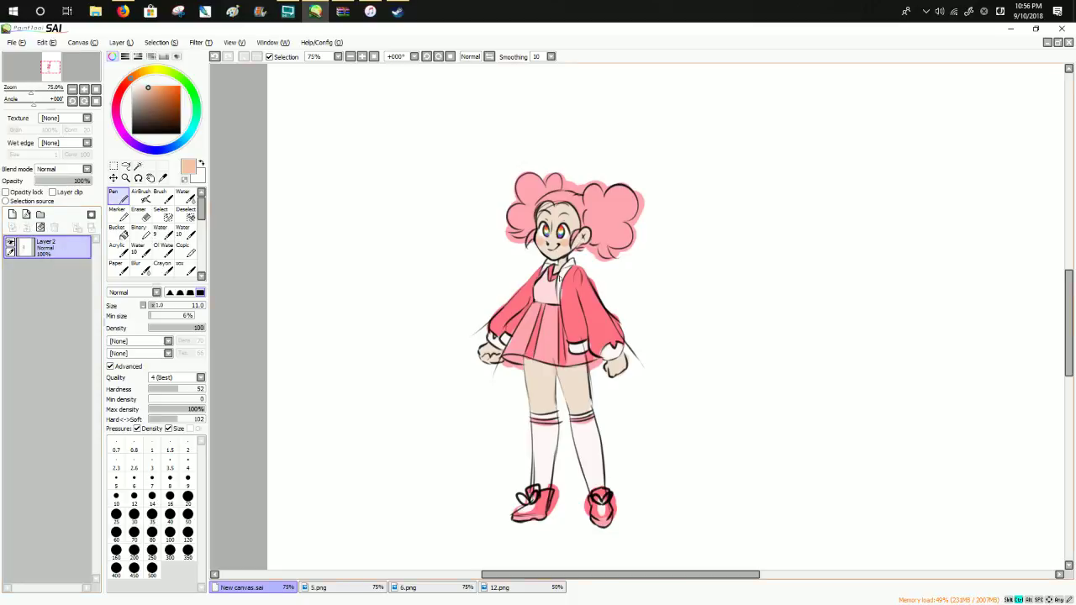
Move the pink-haired girl up into the upper-left corner of the canvas to free space beside her.
drag(1068, 288, 1068, 164)
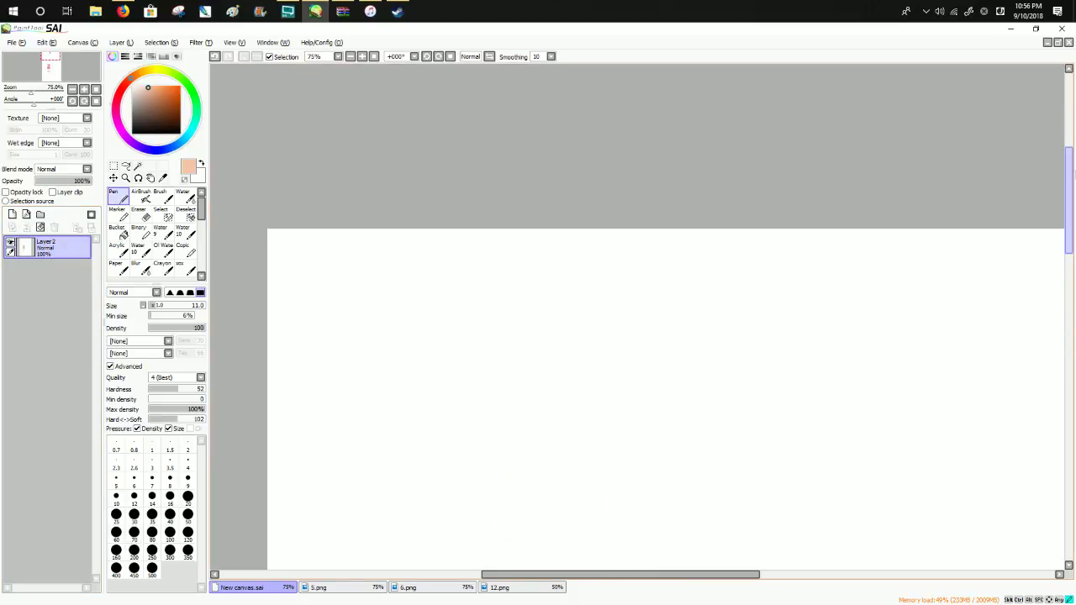
drag(674, 437, 491, 173)
drag(445, 466, 469, 280)
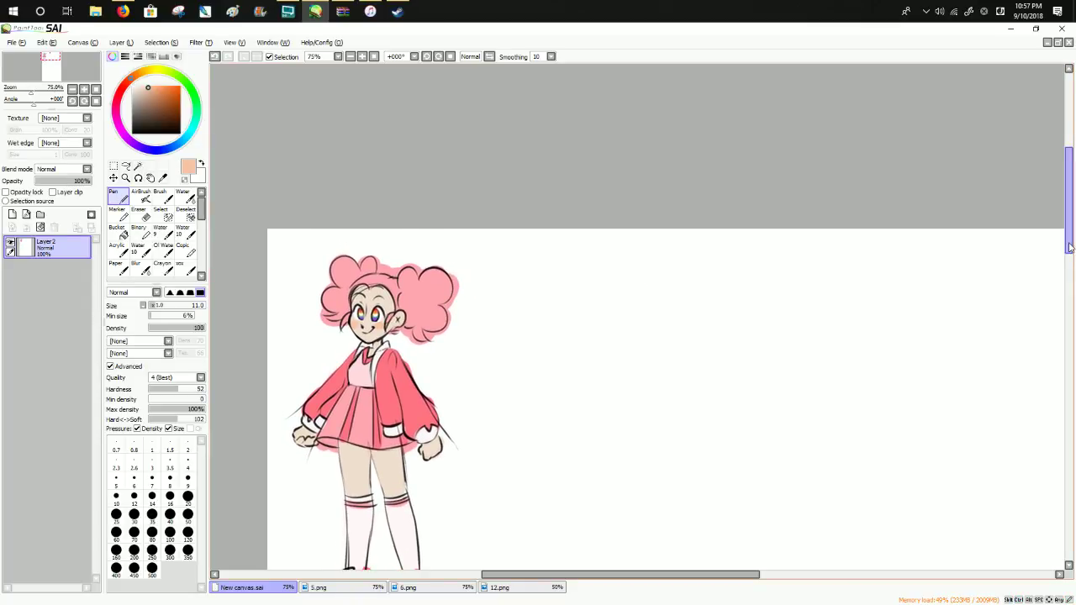
drag(1068, 248, 1069, 266)
drag(555, 579, 576, 578)
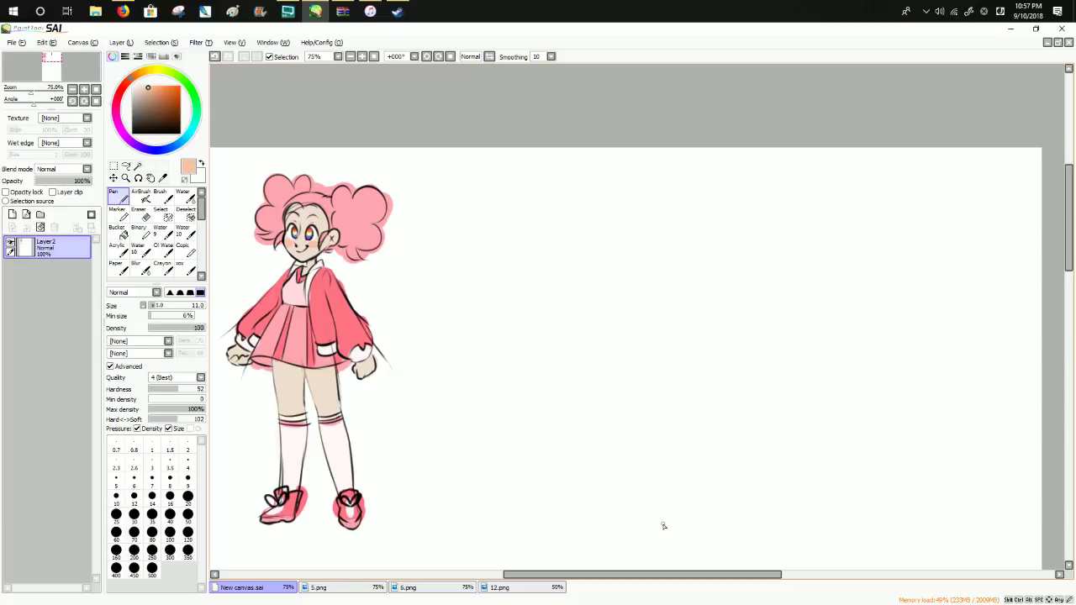
Add a new layer above Layer 2 and sketch a round head in black with the Acrylic brush beside the pink girl.
click(12, 214)
key(d)
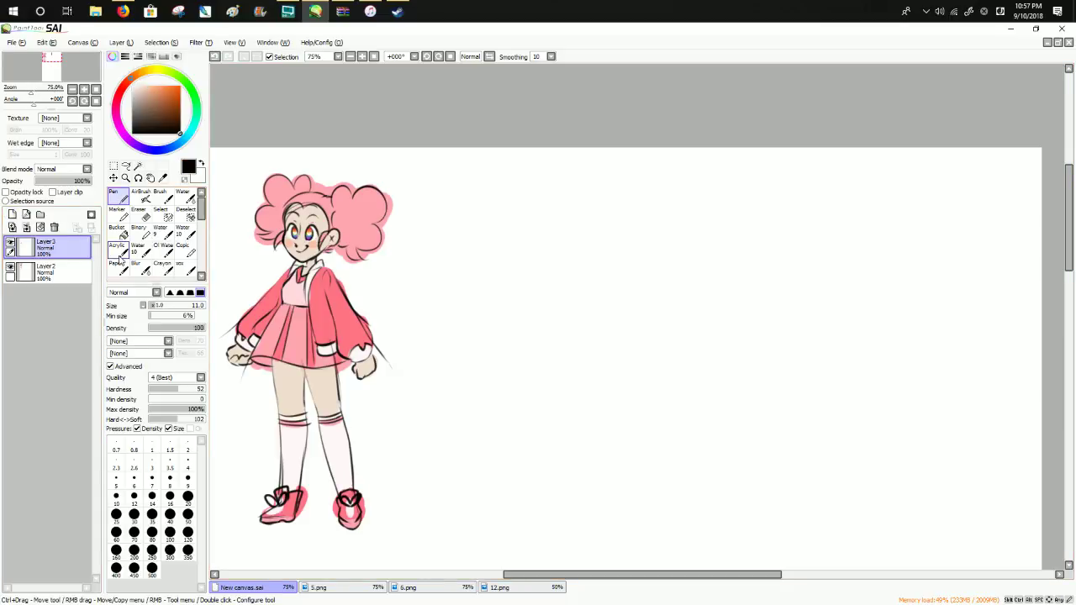
click(119, 255)
click(363, 57)
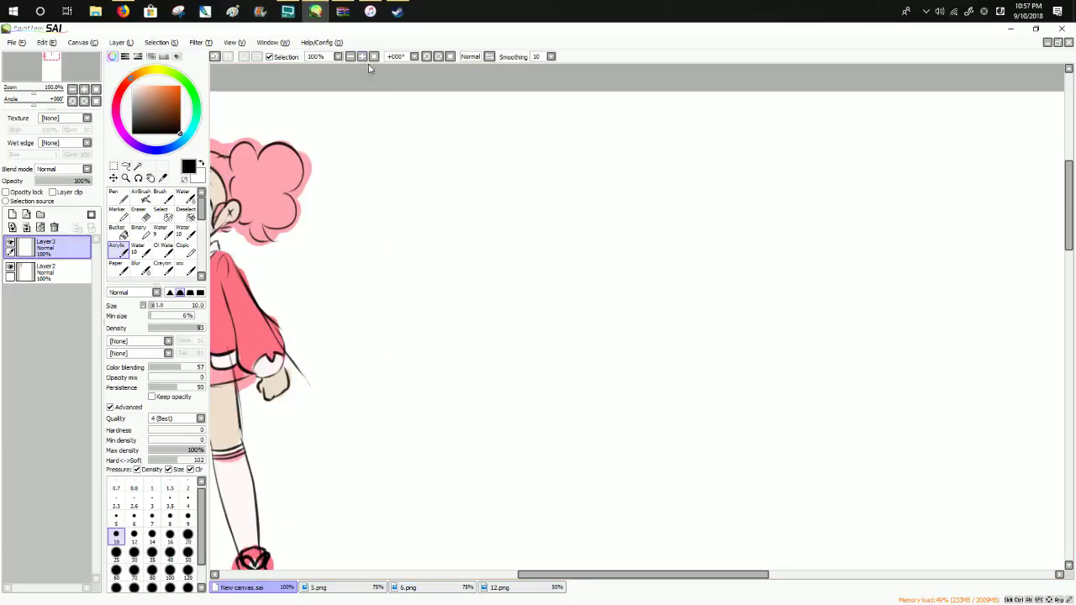
drag(574, 579, 605, 579)
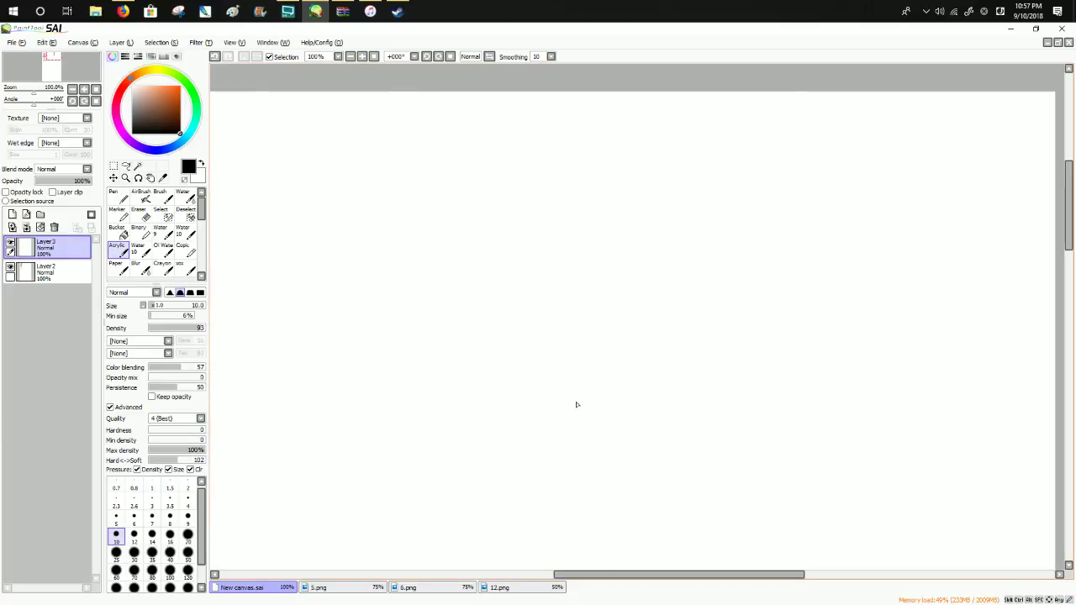
mouse_move(526, 194)
mouse_down()
mouse_move(532, 248)
mouse_move(507, 192)
mouse_move(553, 243)
mouse_move(495, 193)
mouse_move(562, 234)
mouse_move(488, 200)
mouse_move(561, 242)
mouse_move(557, 228)
mouse_move(554, 242)
mouse_move(571, 220)
mouse_move(536, 247)
mouse_move(566, 189)
mouse_move(567, 242)
mouse_move(564, 224)
mouse_move(536, 274)
mouse_move(565, 245)
mouse_move(543, 270)
mouse_up()
key(ctrl+z)
key(ctrl+z)
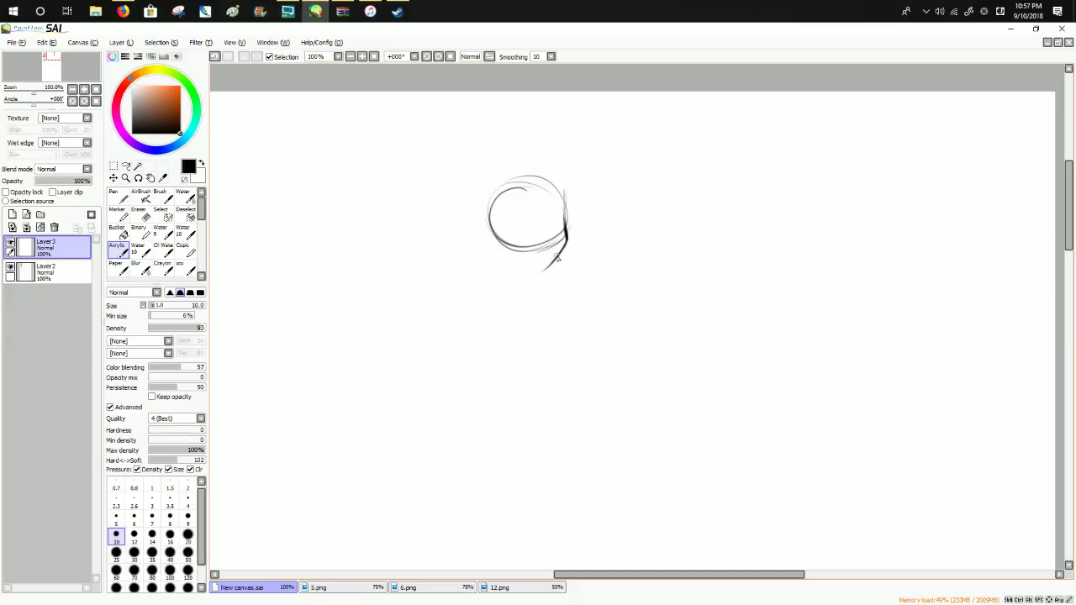
Draw the cheek and jaw lines below the head circle, meeting in a pointed chin.
mouse_move(498, 221)
mouse_down()
mouse_move(504, 255)
mouse_move(539, 275)
mouse_up()
drag(512, 257, 539, 274)
mouse_move(553, 264)
mouse_down()
mouse_move(536, 272)
mouse_move(554, 264)
mouse_up()
key(ctrl+z)
mouse_move(538, 273)
mouse_down()
mouse_move(558, 260)
mouse_move(514, 259)
mouse_move(529, 272)
mouse_up()
key(ctrl+z)
drag(501, 235, 524, 268)
key(ctrl+z)
key(ctrl+z)
key(ctrl+z)
mouse_move(515, 260)
mouse_down()
mouse_move(533, 272)
mouse_move(526, 268)
mouse_up()
key(ctrl+z)
key(ctrl+z)
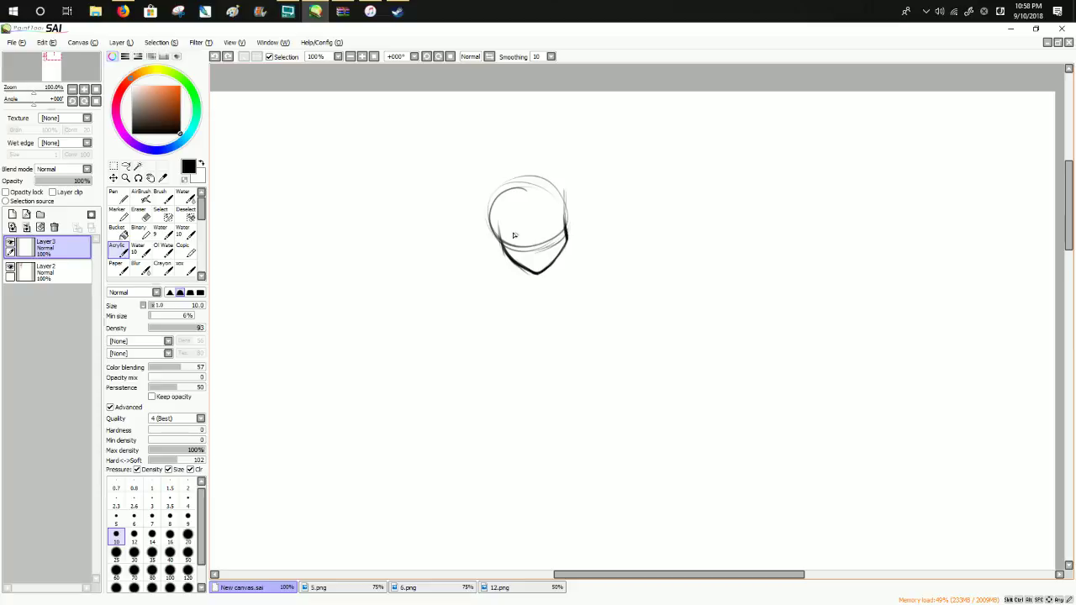
Refine the sides of the jaw and erase the guide circle's lines inside the face.
drag(500, 228, 535, 276)
key(ctrl+z)
key(ctrl+z)
drag(567, 223, 565, 249)
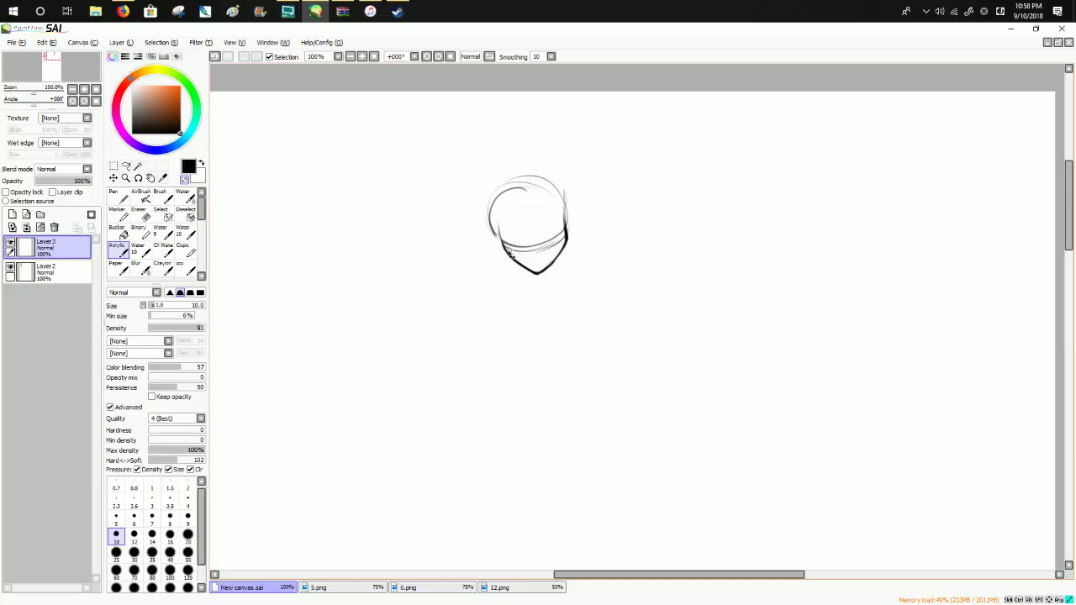
mouse_move(507, 244)
mouse_down()
mouse_move(530, 248)
mouse_move(520, 249)
mouse_up()
key(ctrl+z)
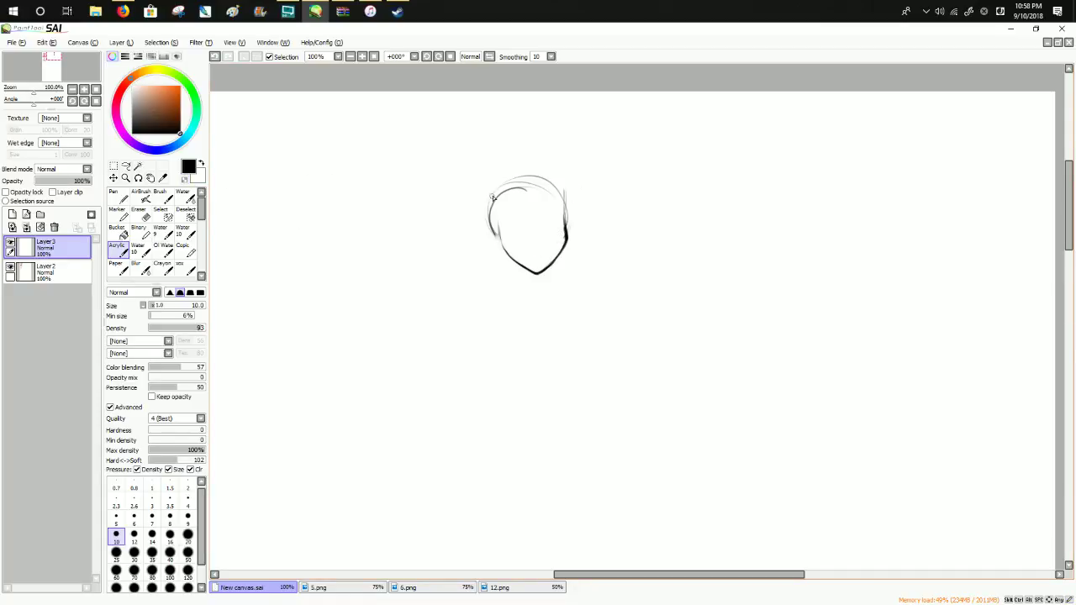
Draw the ear, two large eyes, a small nose and a smiling mouth on the face.
mouse_move(498, 223)
mouse_down()
mouse_move(504, 249)
mouse_move(494, 221)
mouse_move(501, 248)
mouse_move(493, 241)
mouse_move(533, 224)
mouse_move(509, 223)
mouse_move(563, 224)
mouse_move(531, 216)
mouse_move(519, 225)
mouse_move(555, 236)
mouse_up()
key(ctrl+z)
key(ctrl+z)
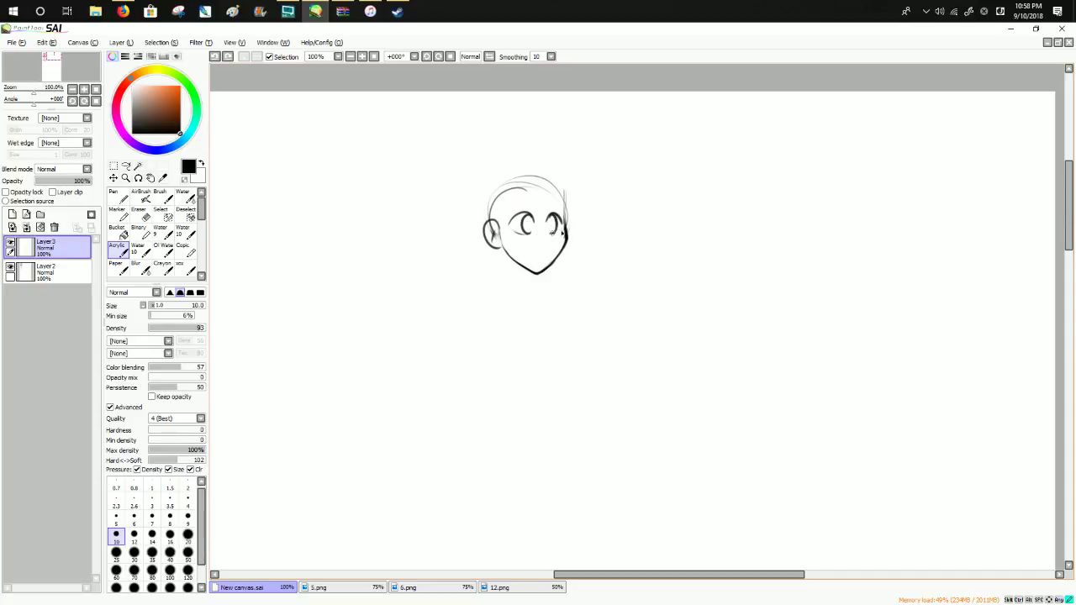
mouse_move(505, 233)
mouse_down()
mouse_move(567, 231)
mouse_move(547, 252)
mouse_up()
key(ctrl+z)
mouse_move(527, 209)
mouse_down()
mouse_move(591, 204)
mouse_move(555, 210)
mouse_up()
key(ctrl+z)
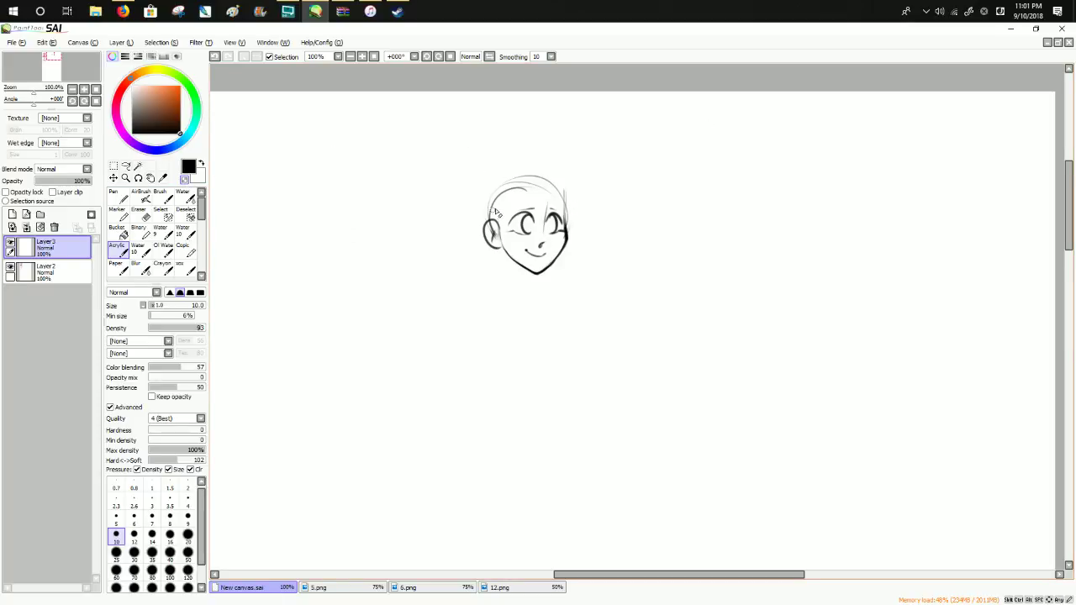
Replace the skull outline with a hairline over the forehead and draw the long hair lock past the ear.
mouse_move(498, 196)
mouse_down()
mouse_move(545, 179)
mouse_move(528, 196)
mouse_move(564, 187)
mouse_up()
mouse_move(555, 180)
mouse_down()
mouse_move(532, 173)
mouse_move(509, 204)
mouse_move(508, 259)
mouse_move(525, 291)
mouse_up()
mouse_move(494, 179)
mouse_down()
mouse_move(484, 225)
mouse_move(504, 276)
mouse_up()
drag(486, 237, 516, 286)
key(ctrl+z)
drag(488, 244, 523, 291)
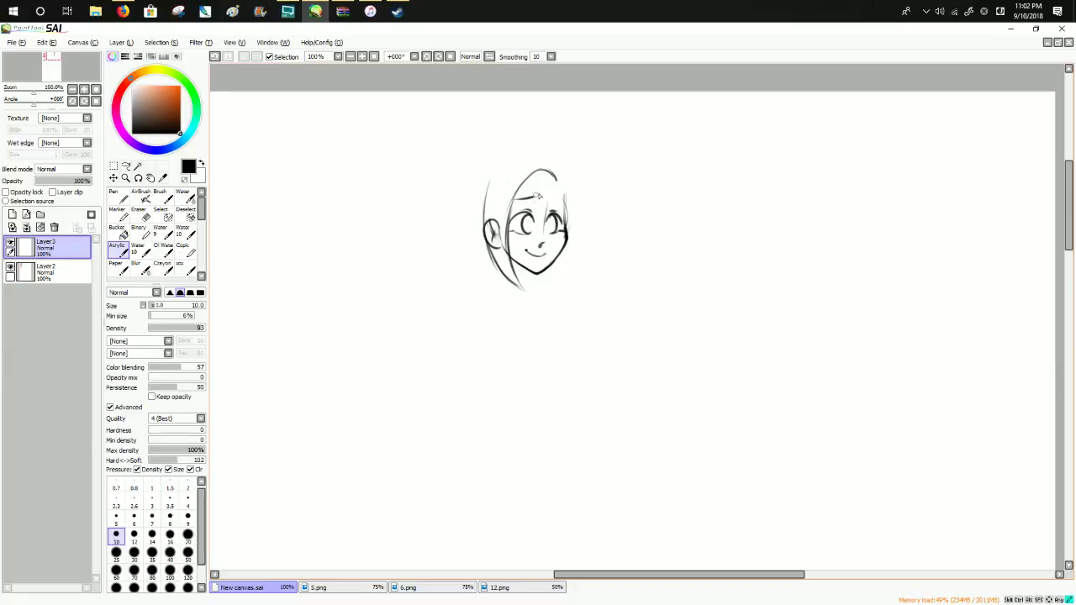
Draw the eyebrows and the hair lock framing the right side of the face.
mouse_move(526, 201)
mouse_down()
mouse_move(559, 202)
mouse_move(563, 179)
mouse_move(566, 218)
mouse_up()
key(ctrl+z)
key(ctrl+z)
drag(564, 181, 573, 238)
mouse_move(569, 202)
mouse_down()
mouse_move(569, 264)
mouse_move(555, 284)
mouse_up()
mouse_move(576, 178)
mouse_down()
mouse_move(590, 232)
mouse_move(580, 190)
mouse_move(589, 233)
mouse_move(567, 274)
mouse_up()
key(ctrl+z)
key(ctrl+z)
key(ctrl+z)
drag(585, 216, 565, 285)
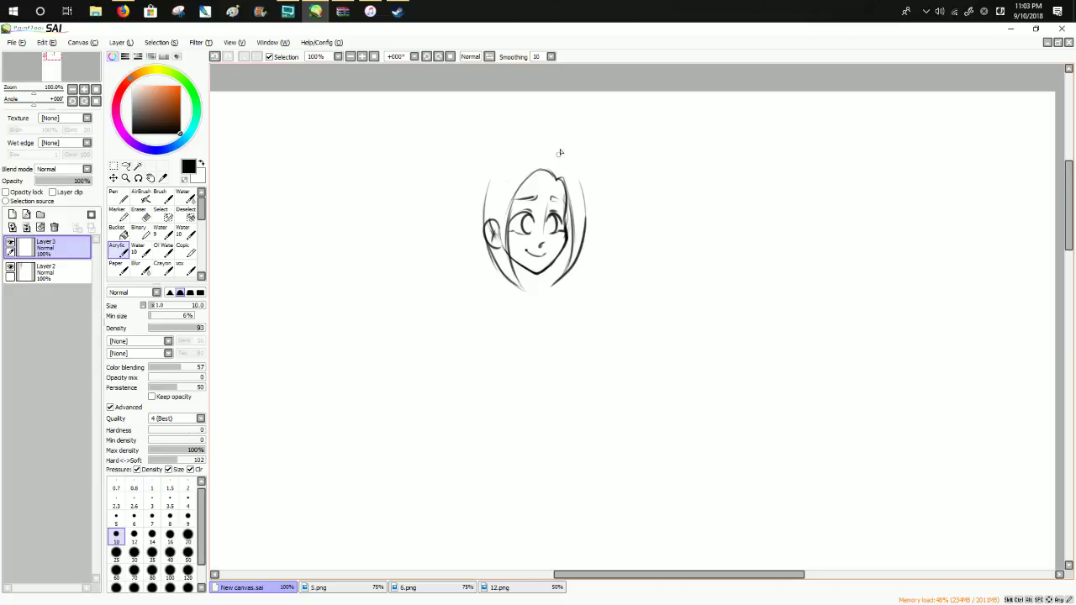
Add a flower on top of the hair and draw the outer hair outline flaring out on the left.
mouse_move(561, 161)
mouse_down()
mouse_move(544, 150)
mouse_move(566, 179)
mouse_move(552, 153)
mouse_move(575, 153)
mouse_move(570, 167)
mouse_move(558, 161)
mouse_move(577, 156)
mouse_move(583, 176)
mouse_move(541, 163)
mouse_move(578, 181)
mouse_up()
drag(511, 158, 487, 195)
key(ctrl+z)
mouse_move(544, 149)
mouse_down()
mouse_move(519, 155)
mouse_move(531, 153)
mouse_up()
key(ctrl+z)
drag(532, 152, 511, 154)
mouse_move(526, 151)
mouse_down()
mouse_move(485, 162)
mouse_move(467, 208)
mouse_up()
key(ctrl+z)
key(ctrl+z)
key(ctrl+z)
mouse_move(496, 157)
mouse_down()
mouse_move(442, 236)
mouse_move(450, 253)
mouse_up()
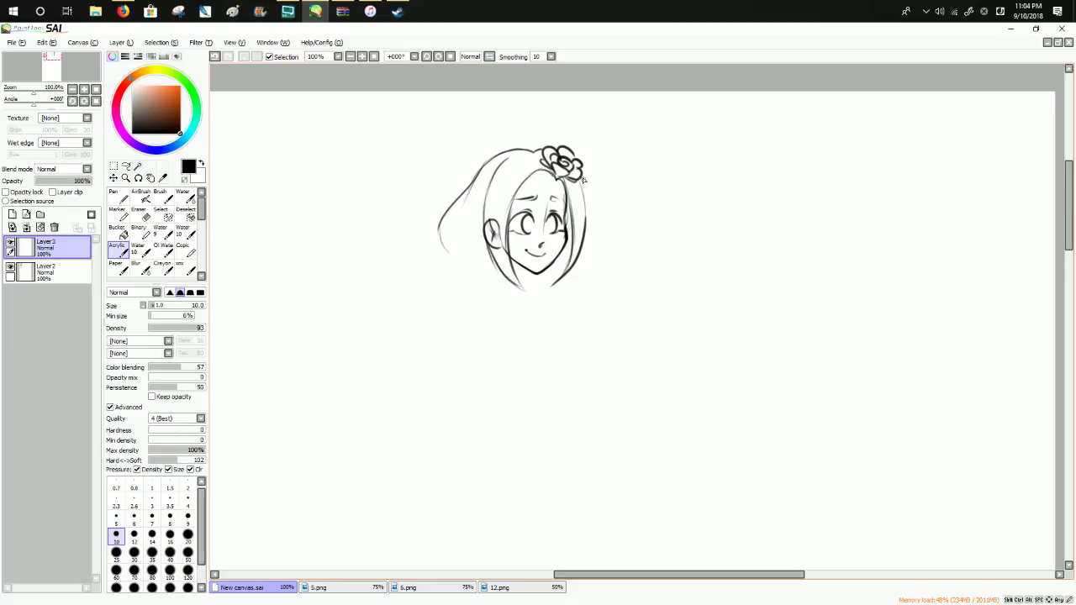
Draw the outer hair outline on the right, the neck and the left shoulder.
mouse_move(580, 180)
mouse_down()
mouse_move(606, 244)
mouse_move(598, 264)
mouse_up()
drag(535, 278, 535, 280)
drag(505, 286, 480, 294)
key(ctrl+z)
key(ctrl+z)
Draw the right side of the chest, the dress straps and the curved top edge of the bodice.
mouse_move(550, 296)
mouse_down()
mouse_move(571, 320)
mouse_move(570, 351)
mouse_up()
key(ctrl+z)
key(ctrl+z)
mouse_move(553, 299)
mouse_down()
mouse_move(568, 314)
mouse_move(563, 347)
mouse_up()
drag(506, 290, 513, 320)
key(ctrl+z)
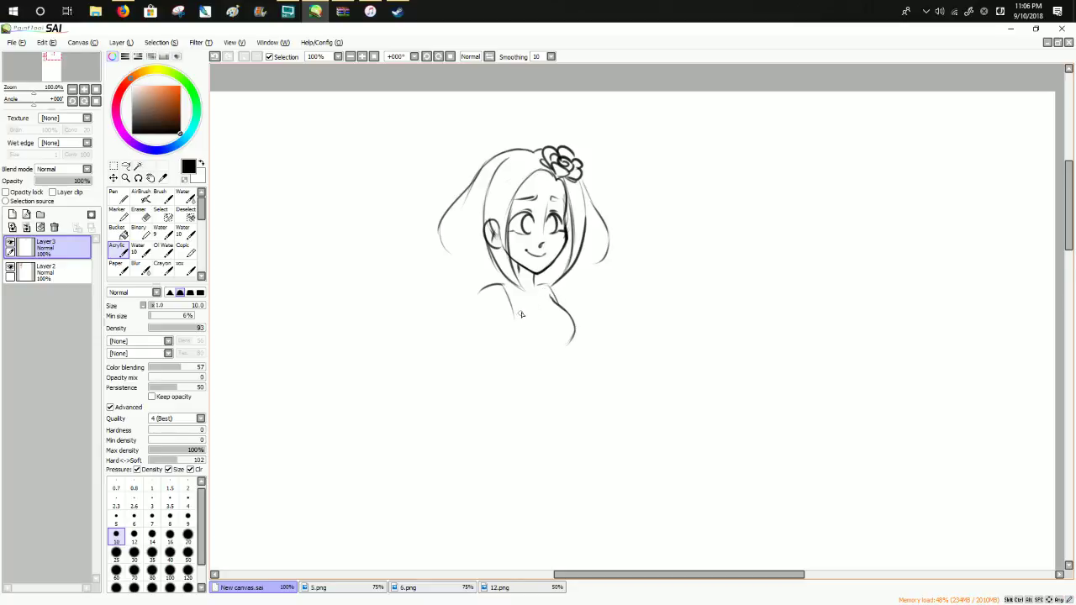
mouse_move(518, 316)
mouse_down()
mouse_move(559, 305)
mouse_move(521, 313)
mouse_move(546, 294)
mouse_move(554, 310)
mouse_up()
key(ctrl+z)
key(ctrl+z)
Switch to 12.png and move the coated figure around its canvas, leaving the boots at the bottom edge.
click(536, 587)
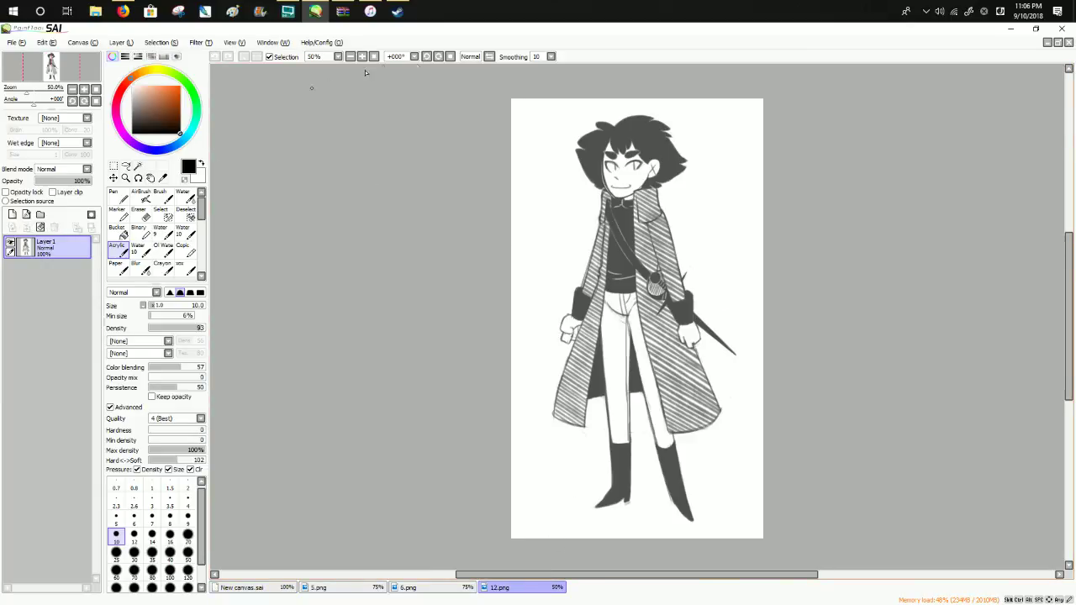
click(114, 177)
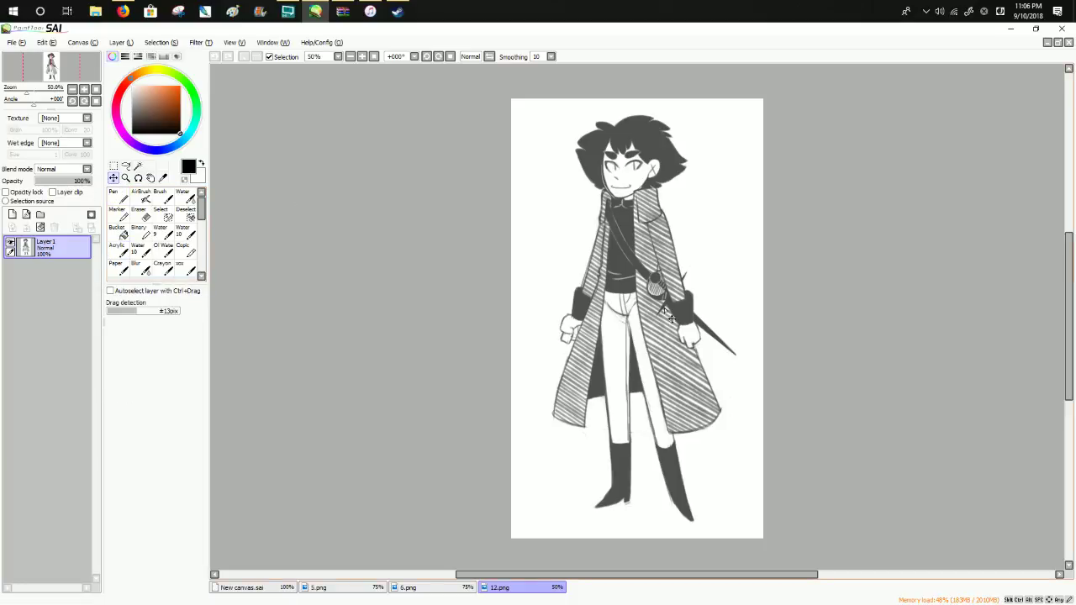
mouse_move(705, 382)
mouse_down()
mouse_move(716, 373)
mouse_move(711, 380)
mouse_move(744, 384)
mouse_move(706, 368)
mouse_move(757, 374)
mouse_move(705, 393)
mouse_move(787, 375)
mouse_move(707, 385)
mouse_move(580, 336)
mouse_move(785, 449)
mouse_move(564, 472)
mouse_move(432, 468)
mouse_move(606, 566)
mouse_move(706, 578)
mouse_move(795, 569)
mouse_move(858, 550)
mouse_move(866, 391)
mouse_move(791, 491)
mouse_move(728, 502)
mouse_up()
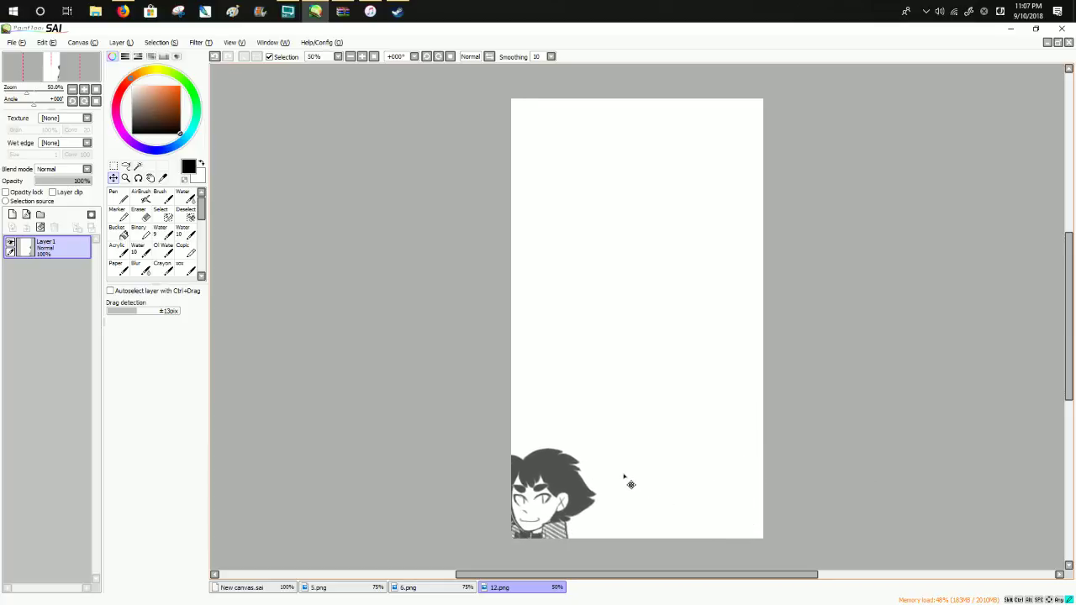
mouse_move(706, 311)
mouse_down()
mouse_move(889, 264)
mouse_move(723, 201)
mouse_move(600, 176)
mouse_move(784, 207)
mouse_move(754, 185)
mouse_move(699, 321)
mouse_move(692, 286)
mouse_move(763, 193)
mouse_move(678, 256)
mouse_move(731, 284)
mouse_move(663, 272)
mouse_move(773, 359)
mouse_move(685, 395)
mouse_move(736, 318)
mouse_move(763, 237)
mouse_move(697, 315)
mouse_move(714, 190)
mouse_move(689, 271)
mouse_move(771, 269)
mouse_move(781, 245)
mouse_move(759, 233)
mouse_move(664, 274)
mouse_move(735, 224)
mouse_move(655, 257)
mouse_move(750, 306)
mouse_up()
mouse_move(690, 360)
mouse_down()
mouse_move(714, 185)
mouse_move(701, 364)
mouse_move(720, 165)
mouse_move(728, 340)
mouse_up()
drag(721, 226, 709, 233)
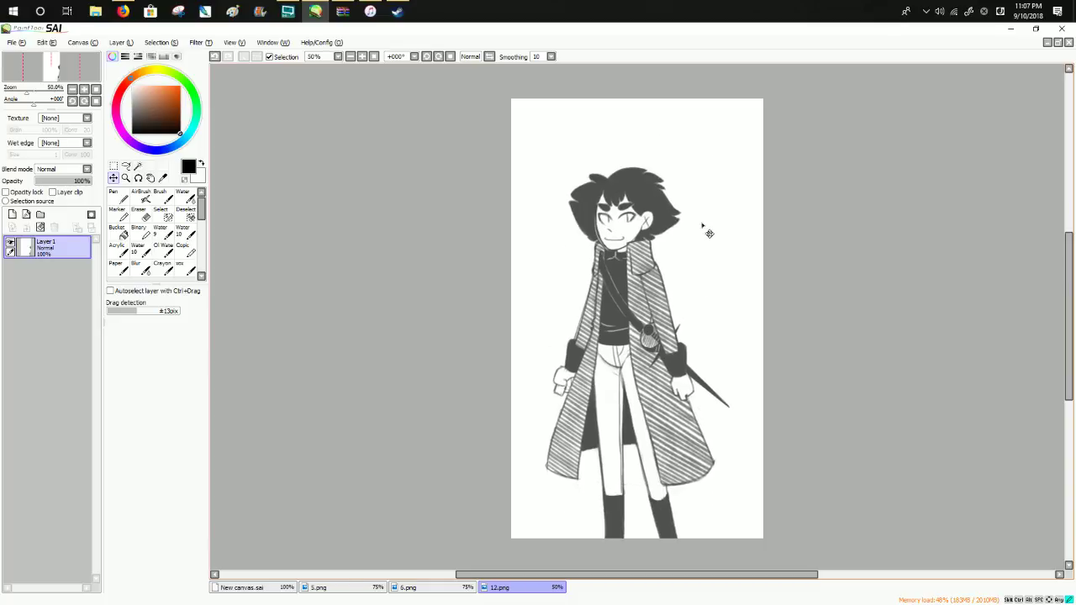
mouse_move(542, 349)
mouse_down()
mouse_move(838, 339)
mouse_move(665, 363)
mouse_up()
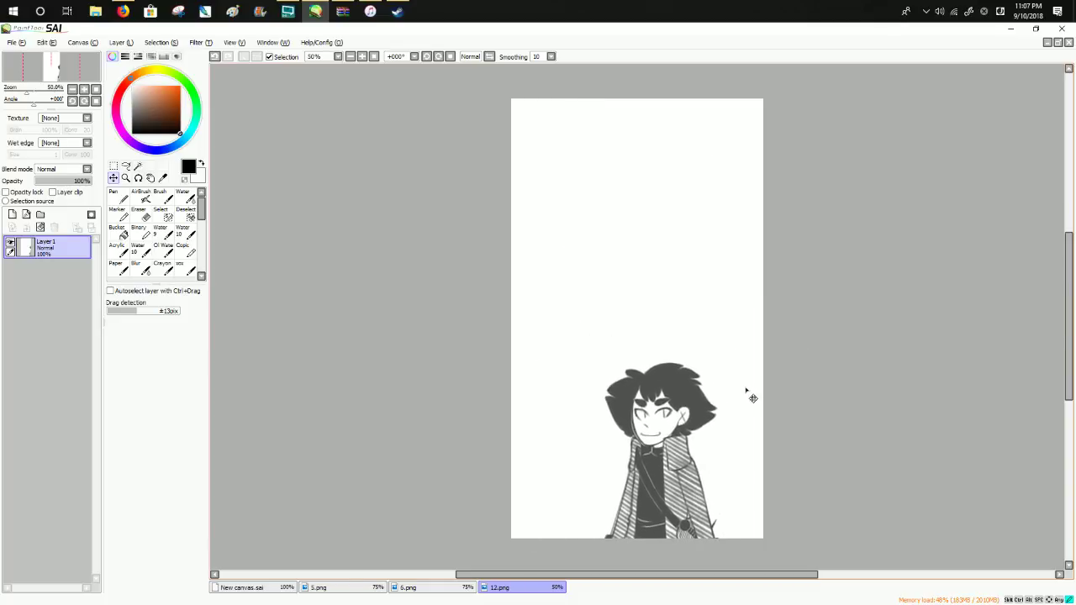
mouse_move(742, 476)
mouse_down()
mouse_move(735, 245)
mouse_move(718, 395)
mouse_up()
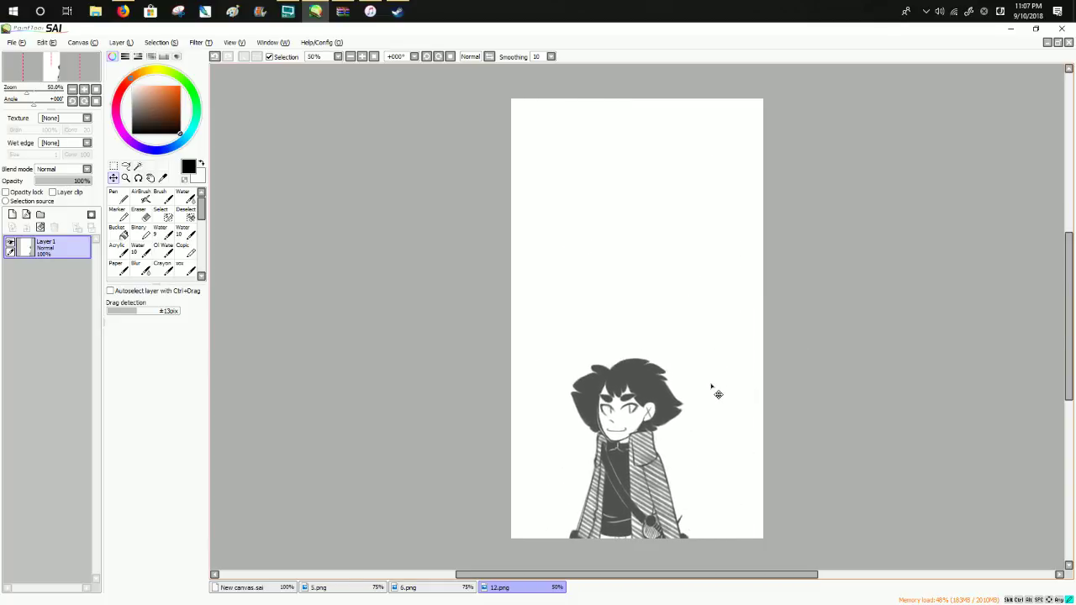
mouse_move(708, 343)
mouse_down()
mouse_move(690, 207)
mouse_move(712, 211)
mouse_move(684, 329)
mouse_move(731, 215)
mouse_move(664, 334)
mouse_up()
mouse_move(668, 508)
mouse_down()
mouse_move(740, 135)
mouse_move(706, 381)
mouse_up()
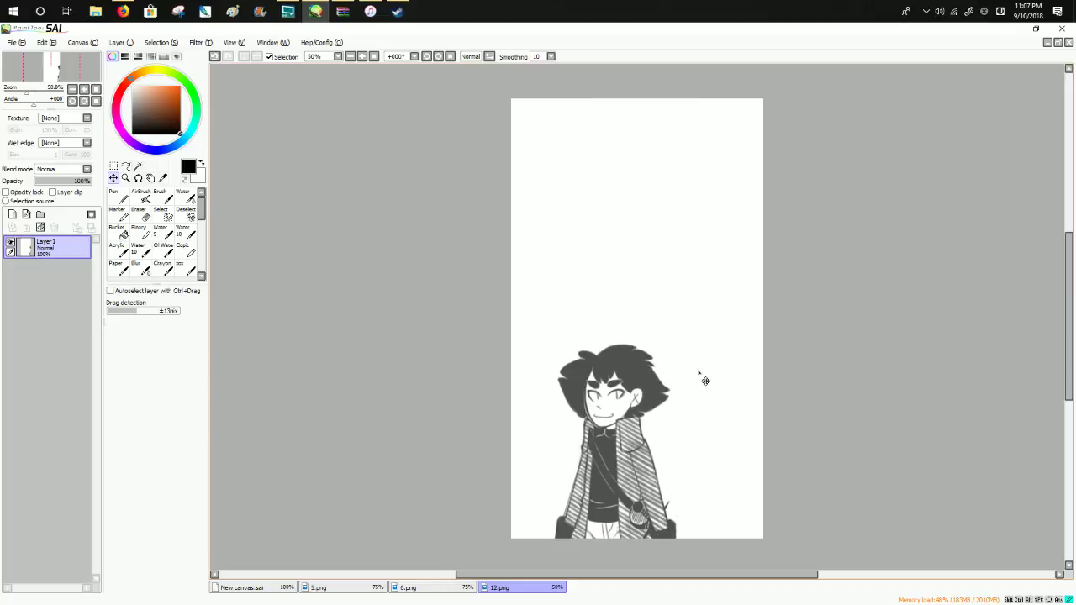
mouse_move(739, 345)
mouse_down()
mouse_move(605, 186)
mouse_move(791, 161)
mouse_move(757, 156)
mouse_move(806, 267)
mouse_move(644, 245)
mouse_move(776, 247)
mouse_move(739, 249)
mouse_move(752, 264)
mouse_move(728, 322)
mouse_move(685, 173)
mouse_move(799, 183)
mouse_move(691, 271)
mouse_move(678, 211)
mouse_move(714, 307)
mouse_up()
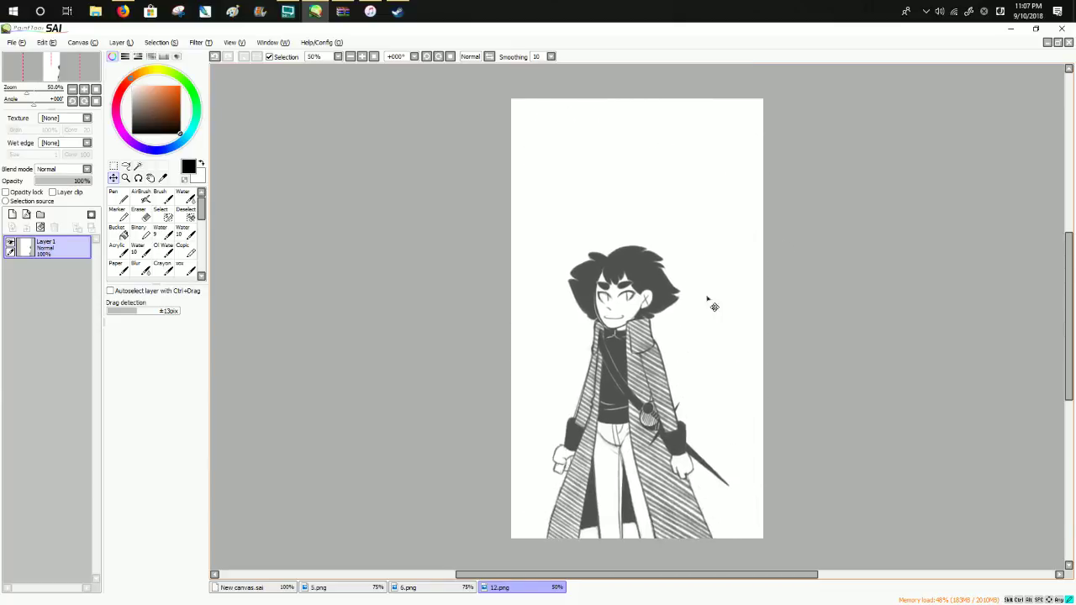
drag(720, 219, 702, 328)
mouse_move(719, 182)
mouse_down()
mouse_move(712, 275)
mouse_move(712, 146)
mouse_move(779, 152)
mouse_move(672, 216)
mouse_move(757, 271)
mouse_move(743, 184)
mouse_up()
mouse_move(645, 322)
mouse_down()
mouse_move(764, 300)
mouse_move(718, 173)
mouse_move(713, 283)
mouse_move(690, 250)
mouse_up()
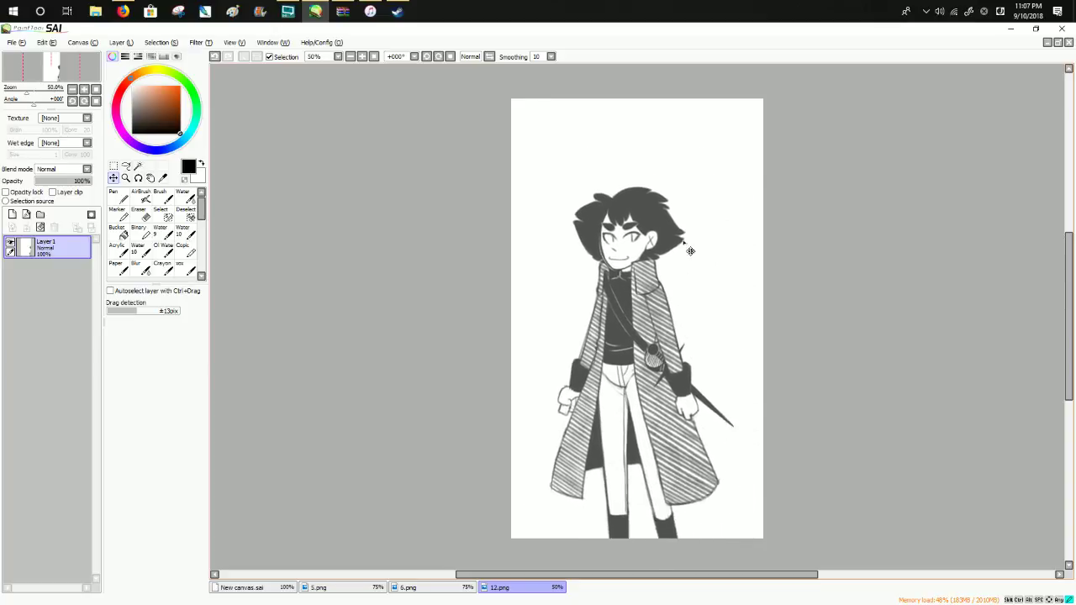
mouse_move(704, 292)
mouse_down()
mouse_move(750, 168)
mouse_move(667, 258)
mouse_move(763, 264)
mouse_move(695, 237)
mouse_move(788, 272)
mouse_move(776, 243)
mouse_move(655, 289)
mouse_move(733, 404)
mouse_move(755, 242)
mouse_move(744, 264)
mouse_move(728, 147)
mouse_move(636, 226)
mouse_move(807, 219)
mouse_move(684, 216)
mouse_move(775, 205)
mouse_move(675, 231)
mouse_move(664, 222)
mouse_move(797, 221)
mouse_move(745, 149)
mouse_move(737, 278)
mouse_move(803, 252)
mouse_move(669, 277)
mouse_move(696, 130)
mouse_move(708, 307)
mouse_move(773, 160)
mouse_move(748, 245)
mouse_move(660, 378)
mouse_move(631, 372)
mouse_move(678, 300)
mouse_move(748, 123)
mouse_move(680, 293)
mouse_move(730, 331)
mouse_move(717, 190)
mouse_up()
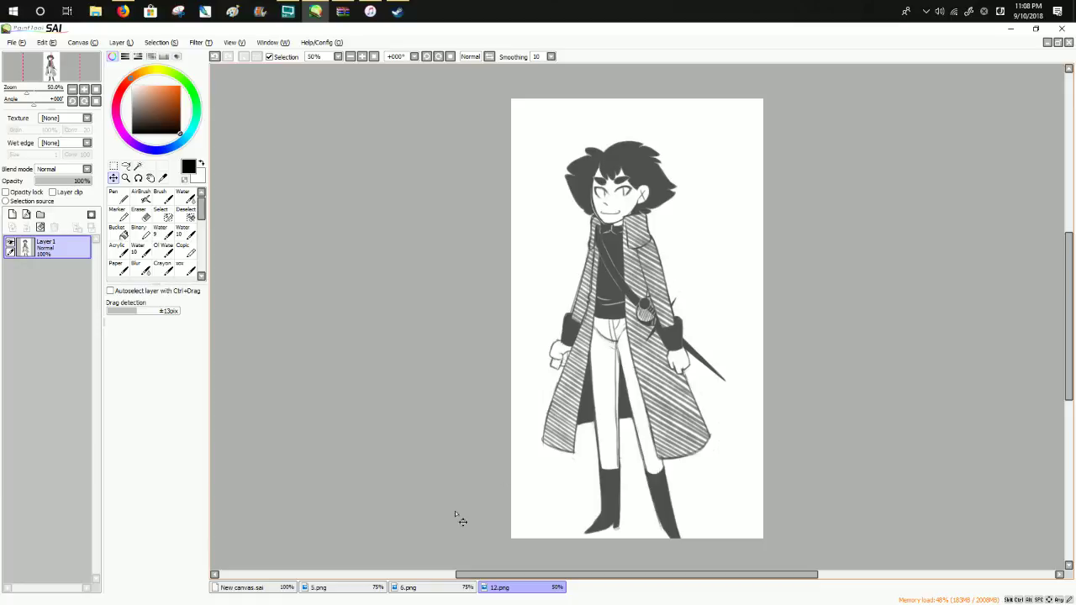
Return to New canvas.sai and draw the bust's lower edge, the extended left arm and the curved glove opening with the Acrylic brush.
click(283, 588)
click(118, 248)
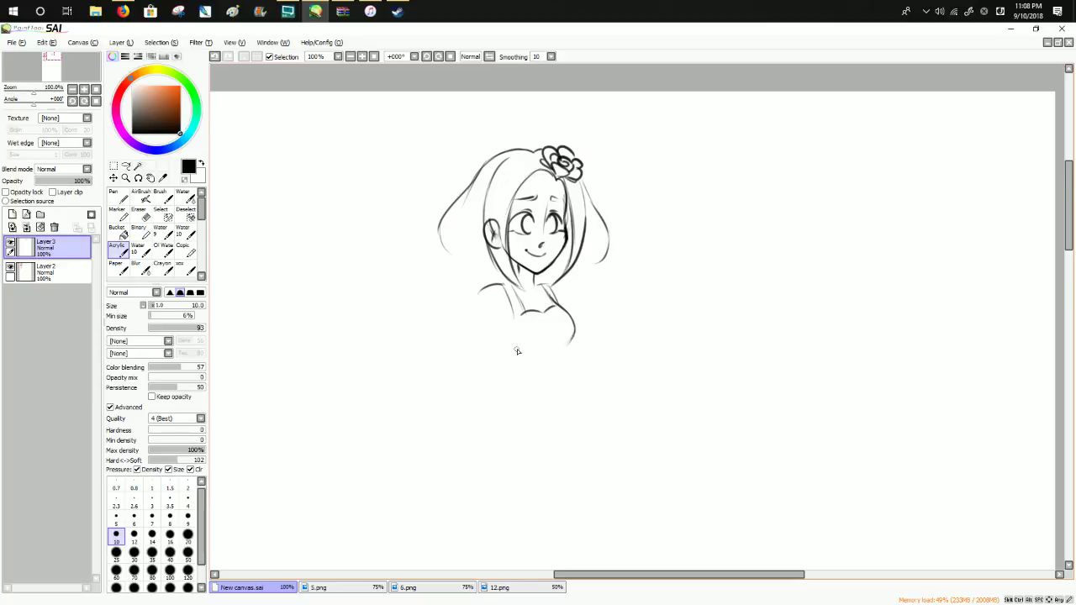
drag(509, 345, 572, 345)
key(ctrl+z)
drag(478, 289, 434, 383)
mouse_move(498, 323)
mouse_down()
mouse_move(483, 353)
mouse_move(493, 337)
mouse_move(424, 367)
mouse_move(482, 406)
mouse_move(469, 373)
mouse_move(431, 368)
mouse_move(420, 404)
mouse_move(427, 363)
mouse_move(417, 434)
mouse_up()
key(ctrl+z)
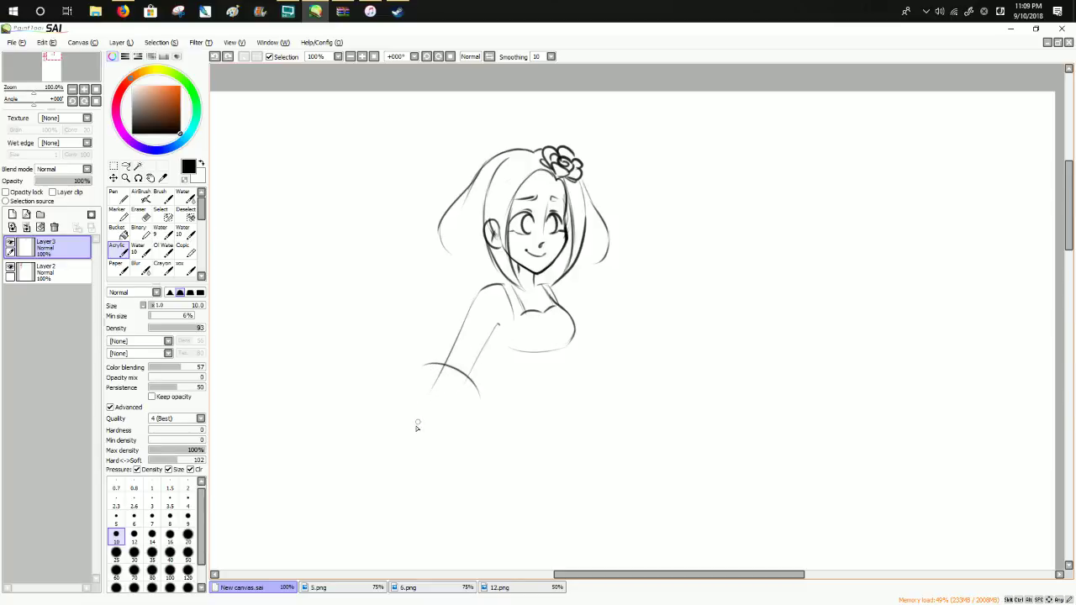
Draw the side of the torso from the armpit down to the bottom of the bust.
mouse_move(493, 338)
mouse_down()
mouse_move(502, 359)
mouse_move(498, 346)
mouse_up()
key(ctrl+z)
key(ctrl+z)
drag(1070, 243, 1070, 258)
drag(500, 265, 452, 335)
key(ctrl+z)
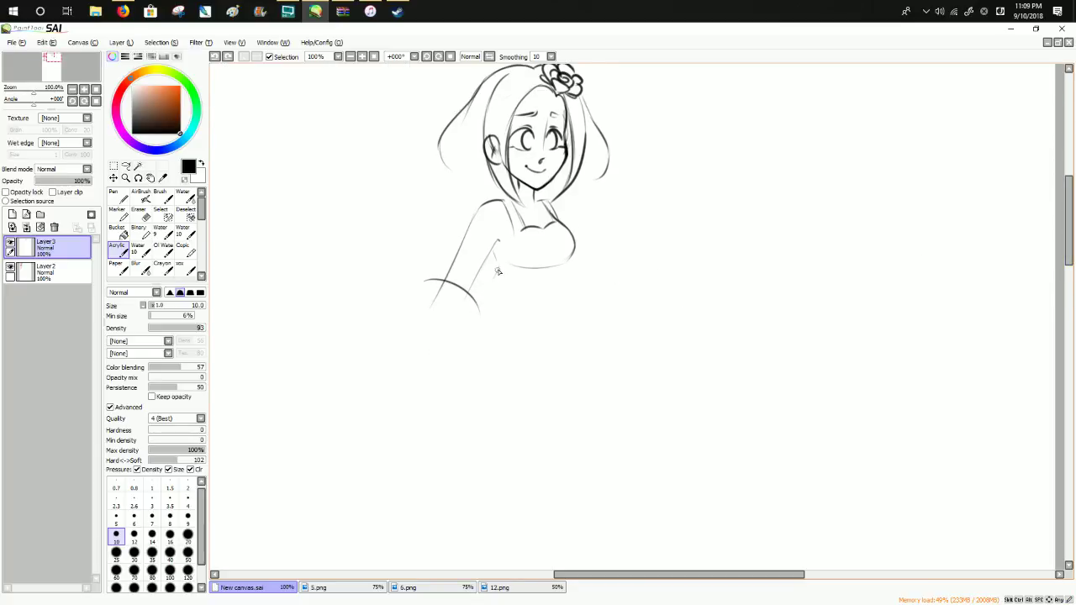
drag(499, 267, 414, 356)
key(ctrl+z)
drag(495, 258, 513, 268)
Draw a curved neckline from the shoulder across the chest and clean up the lines beside the bust.
mouse_move(492, 205)
mouse_down()
mouse_move(498, 247)
mouse_move(530, 207)
mouse_move(512, 204)
mouse_move(548, 206)
mouse_up()
key(ctrl+z)
drag(482, 205, 535, 221)
click(185, 179)
drag(503, 243, 500, 243)
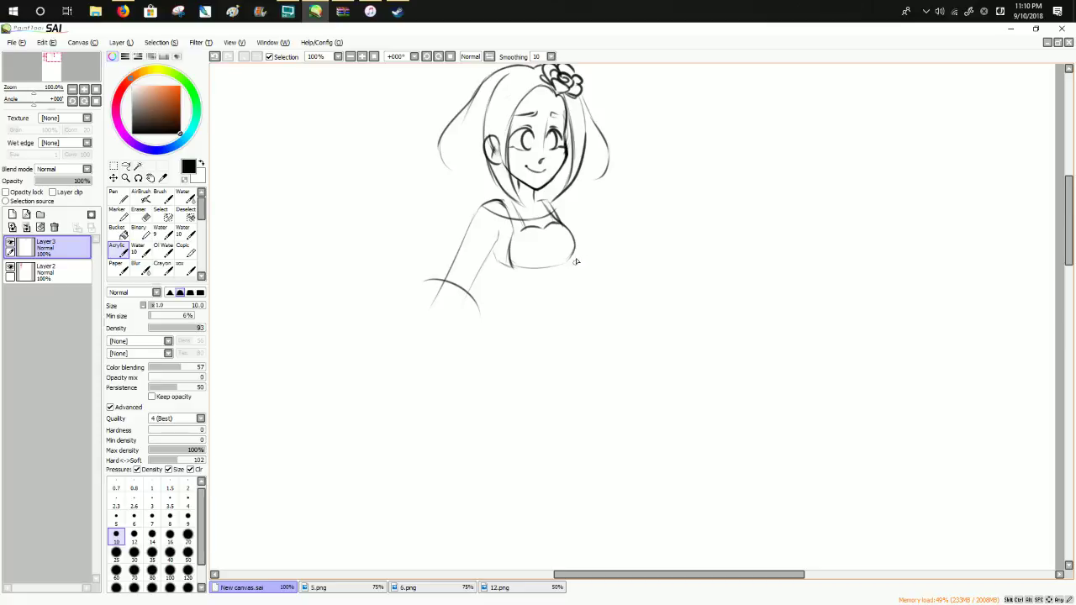
Draw the left side of the waist and the flared skirt's left edge.
drag(499, 263, 472, 291)
key(ctrl+z)
mouse_move(497, 262)
mouse_down()
mouse_move(499, 283)
mouse_move(499, 267)
mouse_move(506, 277)
mouse_move(483, 327)
mouse_up()
key(ctrl+z)
key(ctrl+z)
key(ctrl+z)
drag(507, 291, 474, 357)
key(ctrl+z)
mouse_move(499, 264)
mouse_down()
mouse_move(511, 279)
mouse_move(505, 300)
mouse_move(443, 374)
mouse_up()
Draw the waist's right side, the skirt's right edge and a wavy hem across the bottom.
drag(570, 265, 575, 293)
drag(576, 293, 606, 328)
key(ctrl+z)
mouse_move(569, 271)
mouse_down()
mouse_move(576, 307)
mouse_move(648, 409)
mouse_up()
mouse_move(450, 362)
mouse_down()
mouse_move(480, 412)
mouse_move(437, 413)
mouse_move(468, 407)
mouse_move(602, 436)
mouse_move(621, 419)
mouse_move(611, 424)
mouse_move(648, 411)
mouse_up()
Sketch the outstretched hand below the glove opening and erase the rough lines overlapping the forearm.
drag(471, 343, 418, 412)
drag(479, 311, 426, 376)
mouse_move(424, 282)
mouse_down()
mouse_move(413, 354)
mouse_move(397, 355)
mouse_move(432, 389)
mouse_move(384, 374)
mouse_move(419, 383)
mouse_move(398, 367)
mouse_move(371, 365)
mouse_move(373, 378)
mouse_move(396, 372)
mouse_move(377, 374)
mouse_move(414, 331)
mouse_up()
key(ctrl+z)
key(ctrl+z)
click(185, 179)
drag(429, 369, 475, 314)
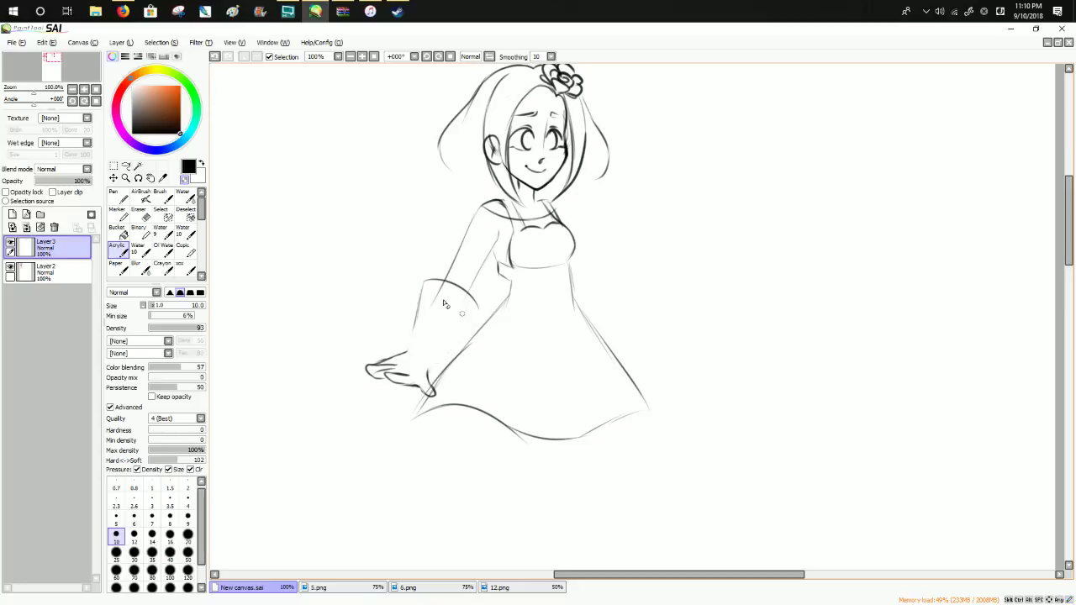
Redraw both edges of the long glove from its opening down to the wrist.
click(185, 179)
drag(424, 285, 408, 360)
key(ctrl+z)
drag(422, 292, 405, 358)
drag(479, 308, 427, 375)
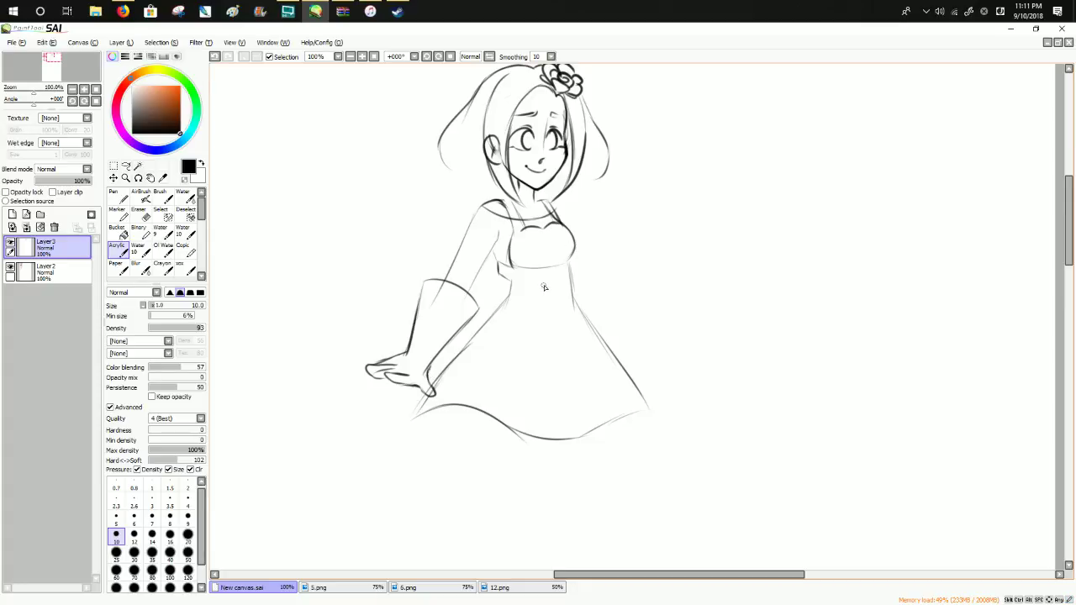
Draw a thin band across the waist and the flaring overskirt lines on both sides of the skirt.
drag(521, 285, 568, 279)
drag(499, 275, 480, 324)
key(ctrl+z)
key(ctrl+z)
drag(500, 277, 477, 299)
mouse_move(575, 295)
mouse_down()
mouse_move(657, 357)
mouse_move(643, 337)
mouse_move(689, 385)
mouse_up()
key(ctrl+z)
key(ctrl+z)
drag(576, 293, 672, 382)
Lasso the overskirt line on the skirt's right side and shift it slightly up toward the waist with a free transform.
click(125, 165)
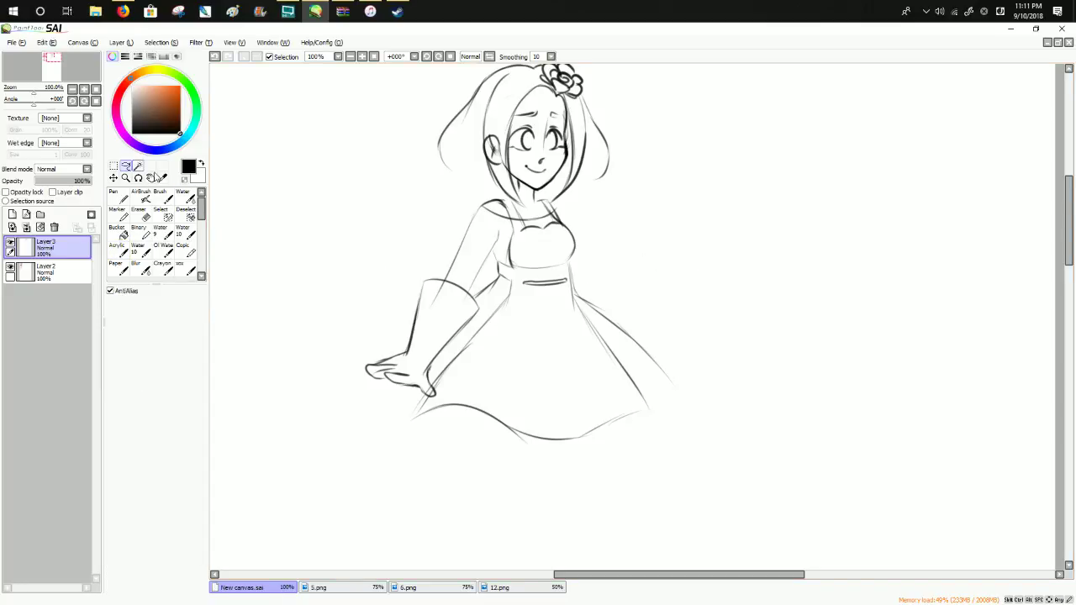
mouse_move(595, 288)
mouse_down()
mouse_move(626, 362)
mouse_move(664, 298)
mouse_up()
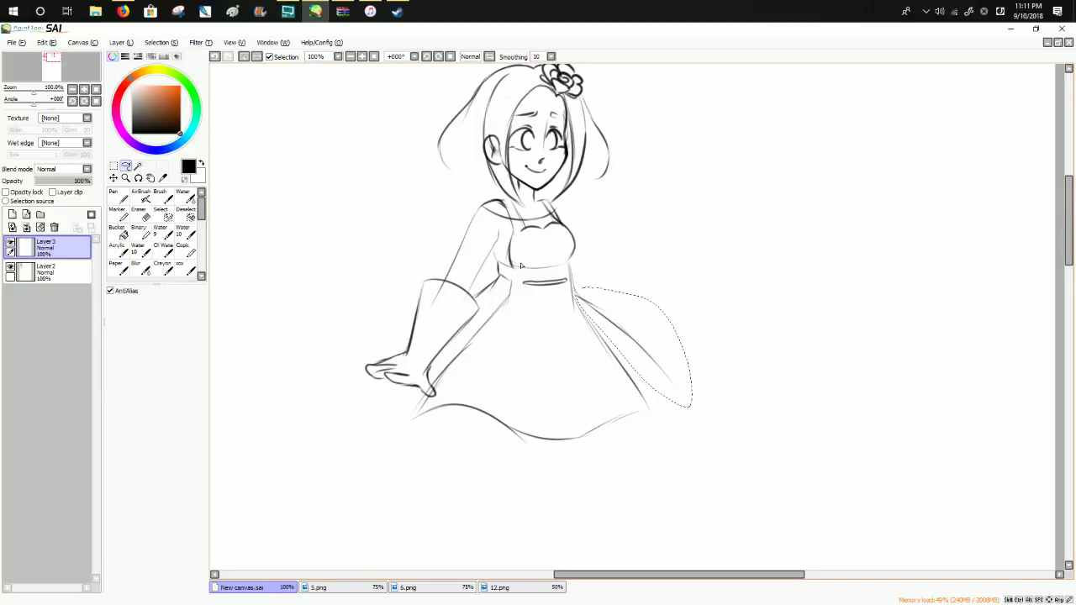
key(ctrl+t)
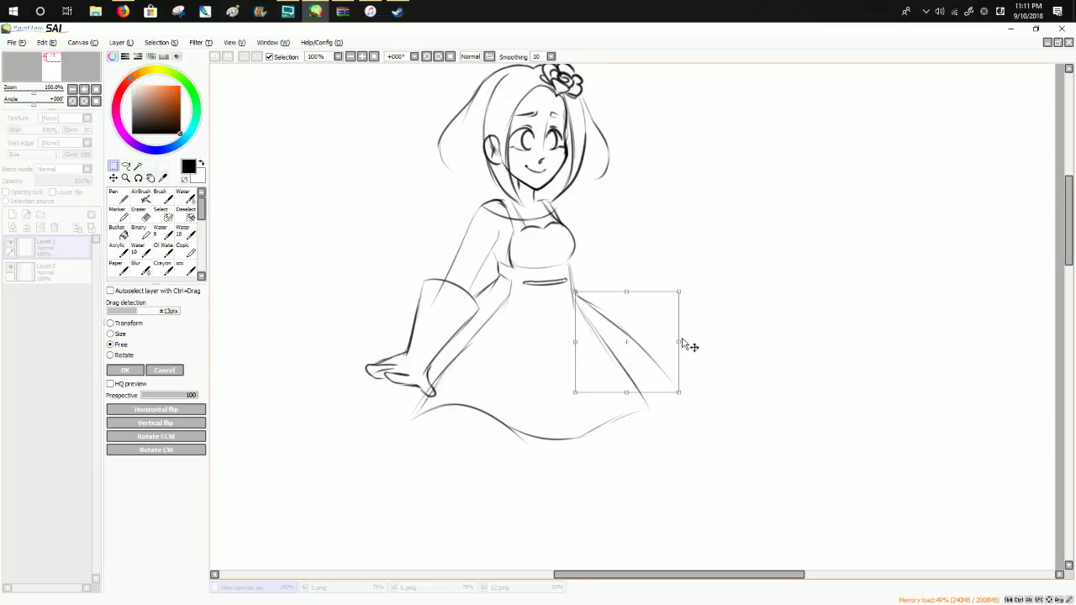
mouse_move(677, 354)
mouse_down()
mouse_move(677, 363)
mouse_move(677, 352)
mouse_up()
drag(621, 315, 618, 305)
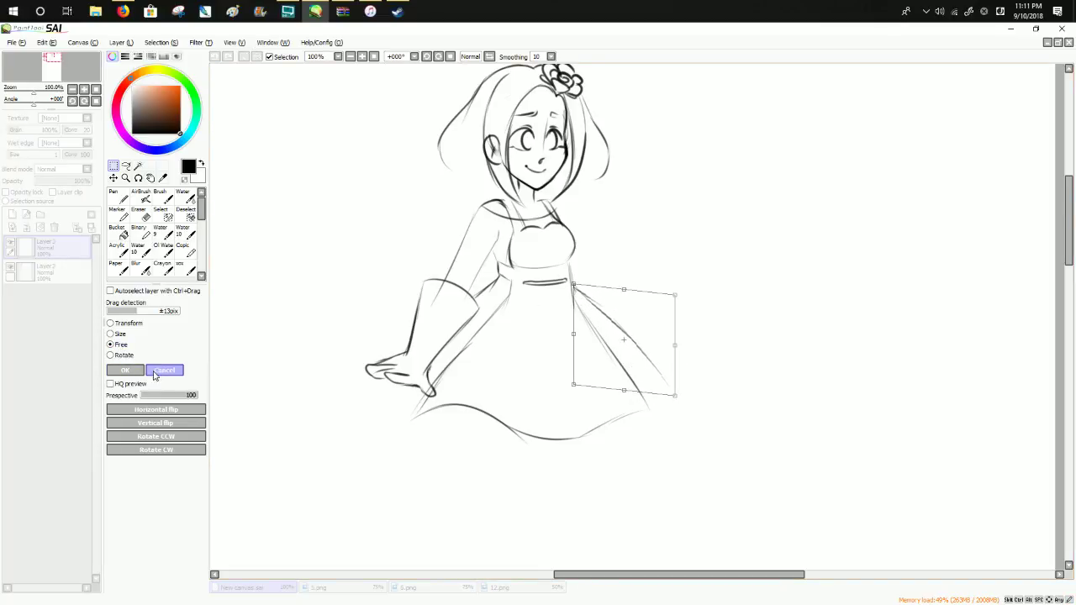
click(122, 375)
Draw the outer line of the right-hand arm from the shoulder and erase the neckline curve crossing the dress strap.
click(122, 249)
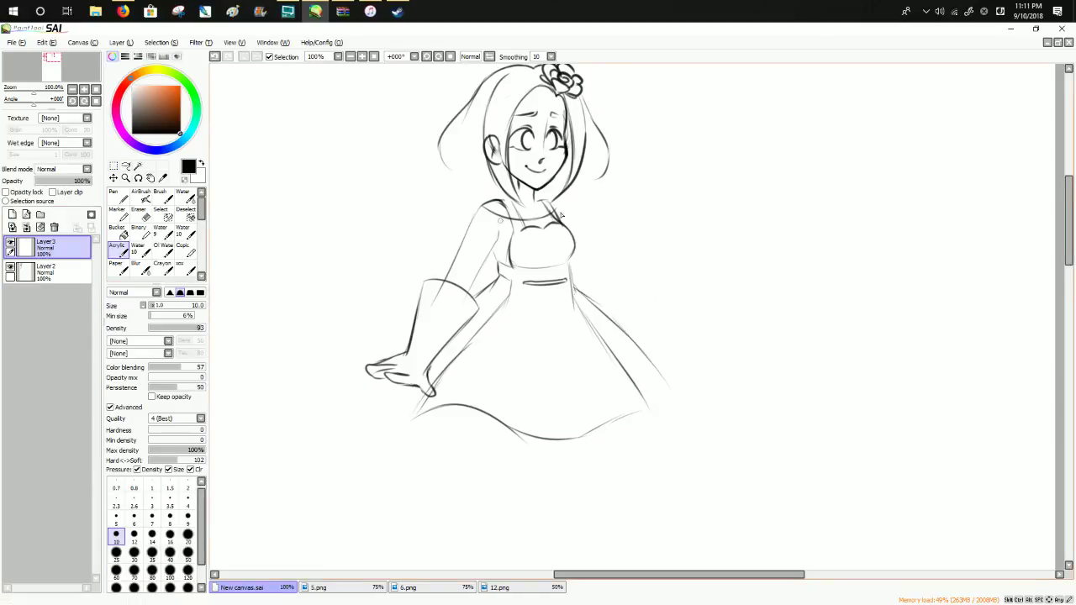
drag(550, 204, 607, 286)
click(185, 179)
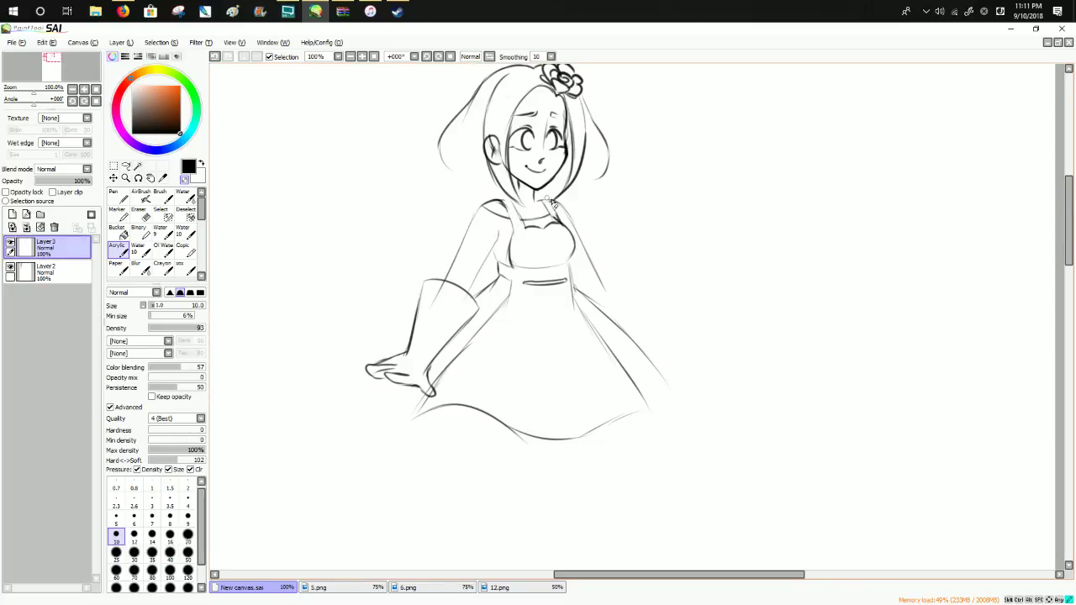
click(185, 180)
click(186, 179)
Erase the skirt's old right edge and redraw it flaring wider out from the waist to the hem.
drag(577, 311, 646, 402)
drag(613, 362, 601, 354)
click(187, 182)
mouse_move(574, 289)
mouse_down()
mouse_move(656, 393)
mouse_move(616, 343)
mouse_move(653, 389)
mouse_move(627, 415)
mouse_up()
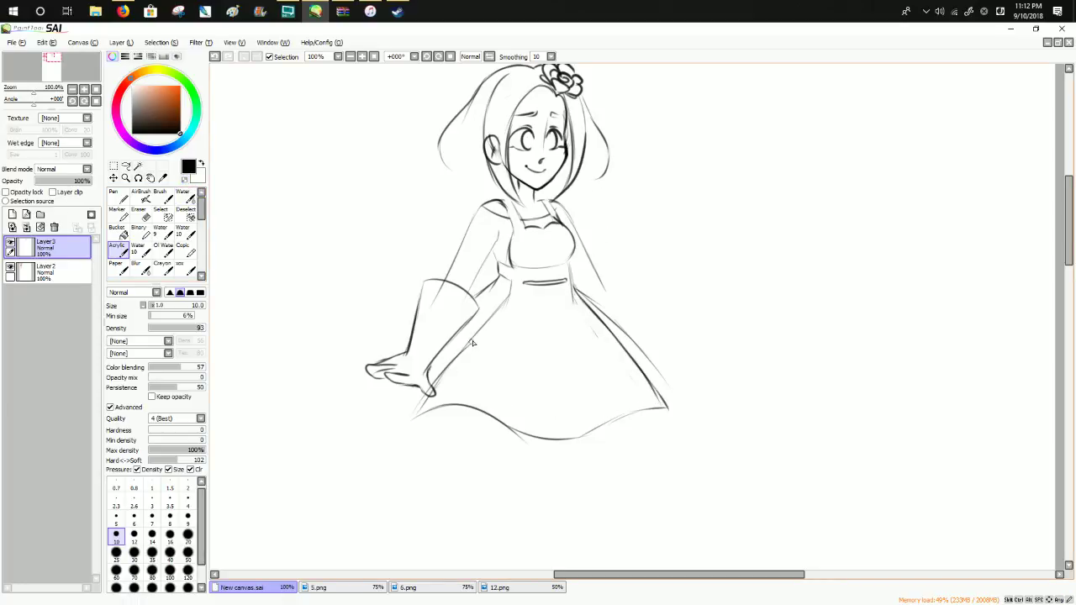
Redraw the skirt's left edge as a single clean line beside the glove and add a fold line down the skirt's middle.
drag(510, 299, 470, 349)
drag(512, 286, 435, 416)
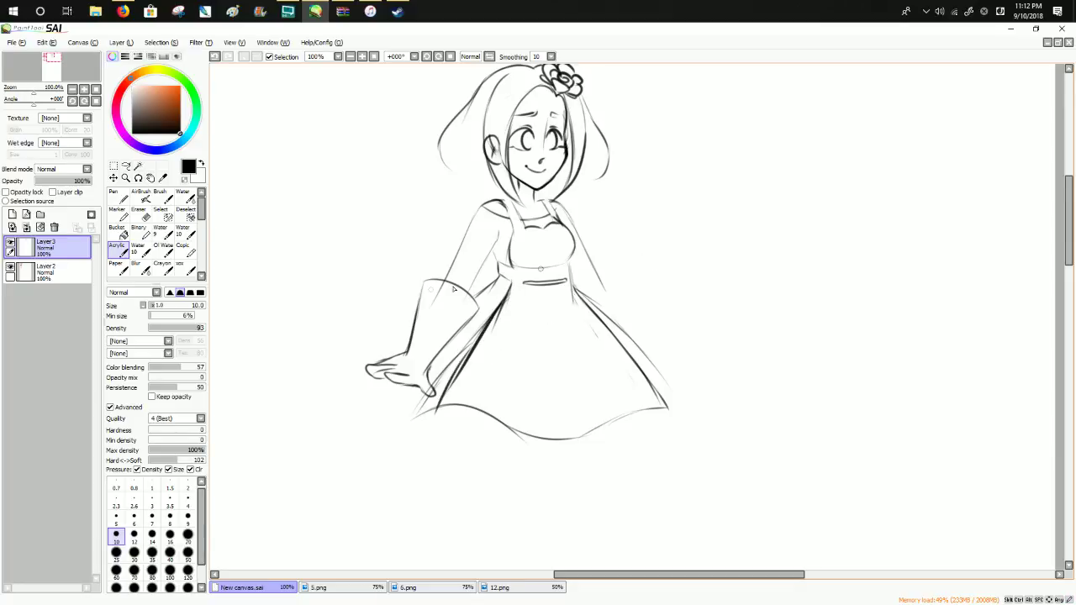
key(ctrl+z)
key(ctrl+z)
key(ctrl+z)
key(ctrl+z)
drag(510, 292, 432, 415)
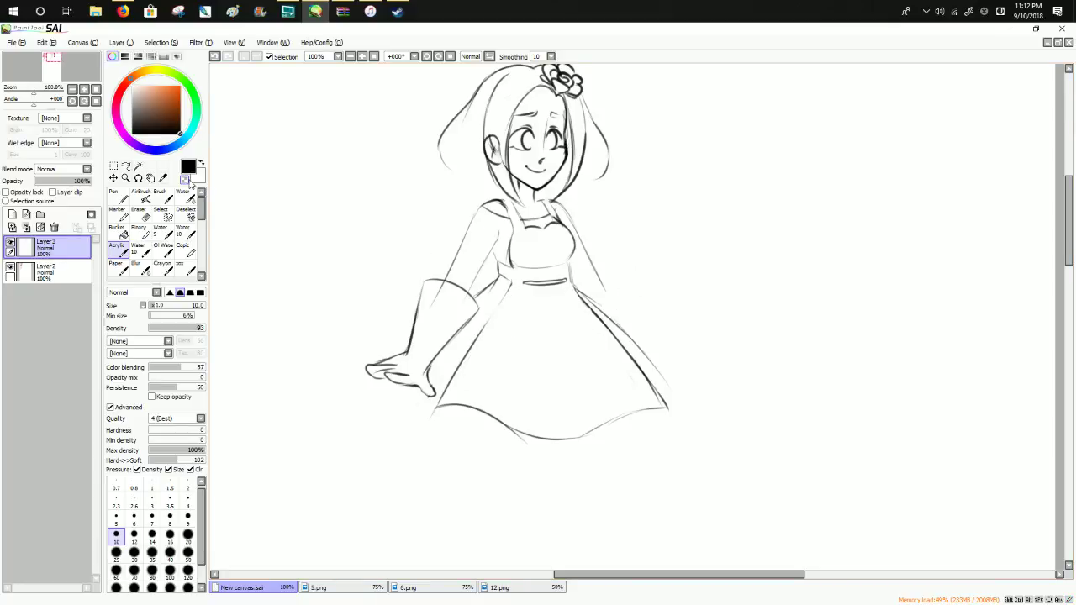
drag(523, 327, 533, 406)
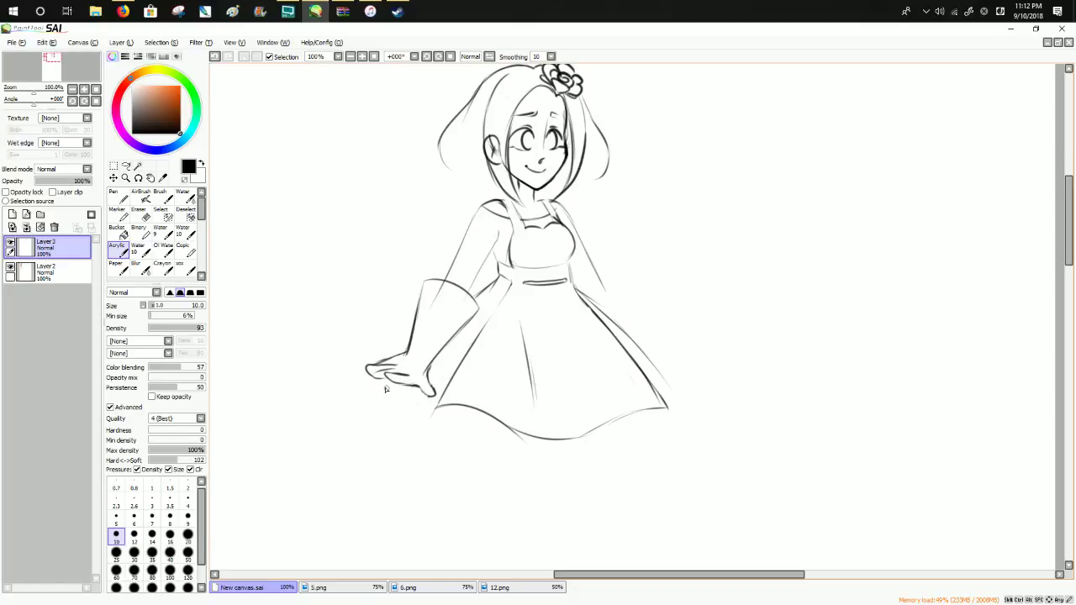
Draw the overskirt's wavy hem sweeping from the left hand beneath the skirt and out past its right corner.
drag(365, 388, 426, 423)
key(ctrl+z)
mouse_move(365, 388)
mouse_down()
mouse_move(445, 441)
mouse_move(517, 447)
mouse_move(494, 454)
mouse_move(668, 431)
mouse_move(594, 429)
mouse_move(615, 422)
mouse_move(692, 424)
mouse_up()
key(ctrl+z)
key(ctrl+z)
key(ctrl+z)
drag(600, 429, 689, 422)
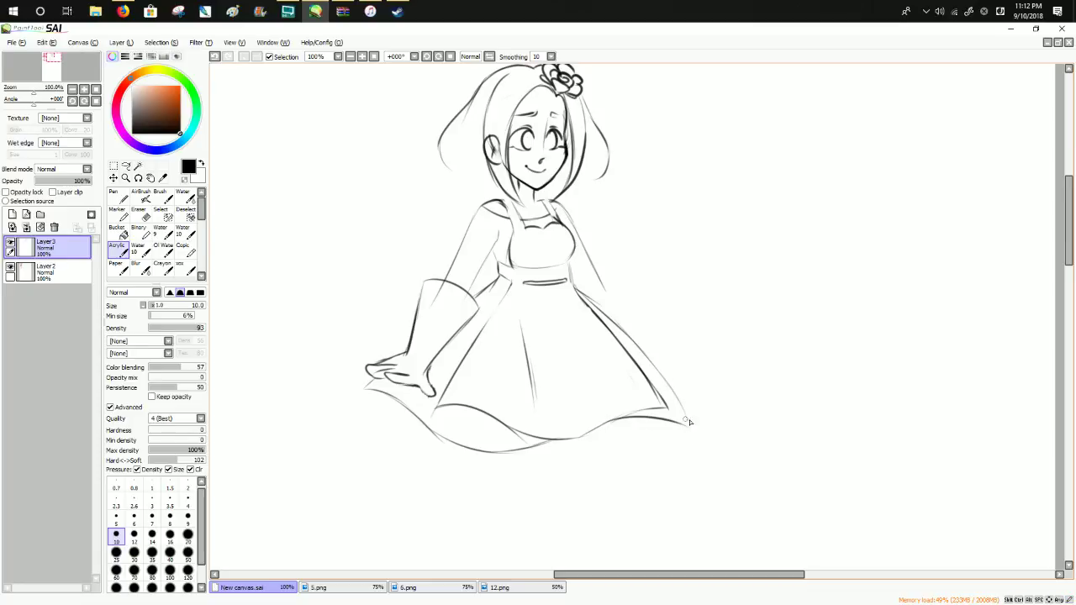
drag(364, 391, 429, 439)
Draw the glove cuff, forearm and spread fingers of the right-hand arm beside the skirt.
scroll(1066, 264, down, 2)
mouse_move(583, 260)
mouse_down()
mouse_move(610, 245)
mouse_move(599, 255)
mouse_move(618, 248)
mouse_move(629, 281)
mouse_up()
key(ctrl+z)
key(ctrl+z)
mouse_move(615, 244)
mouse_down()
mouse_move(642, 312)
mouse_move(678, 319)
mouse_move(661, 333)
mouse_move(653, 323)
mouse_move(660, 334)
mouse_move(682, 329)
mouse_move(665, 335)
mouse_up()
key(ctrl+z)
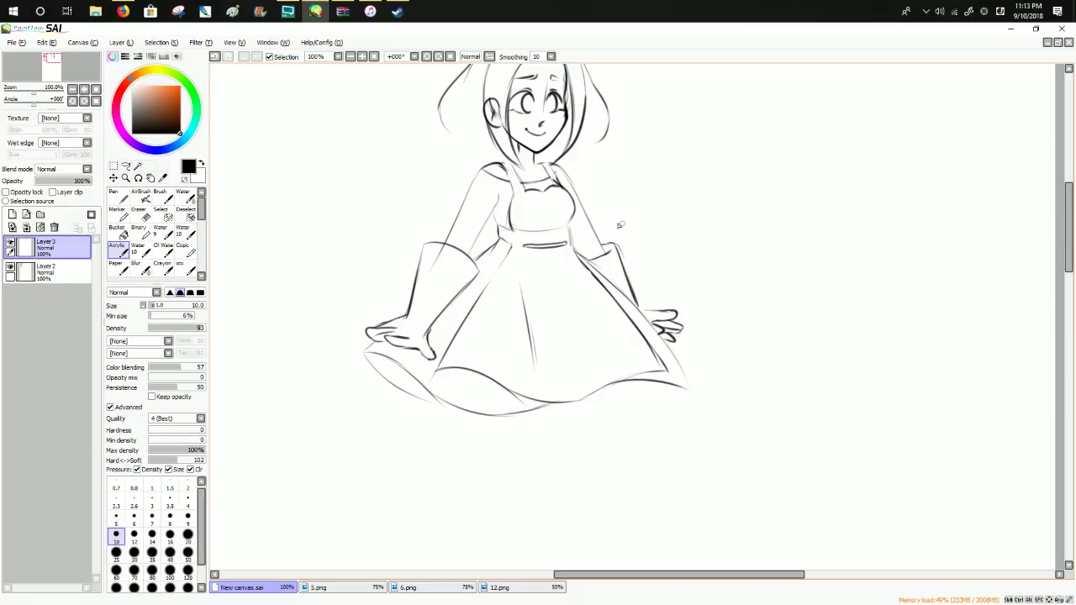
Sketch a braid's outer guide curves from the left side of the hair down to a rounded tuft above the glove.
scroll(967, 255, up, 2)
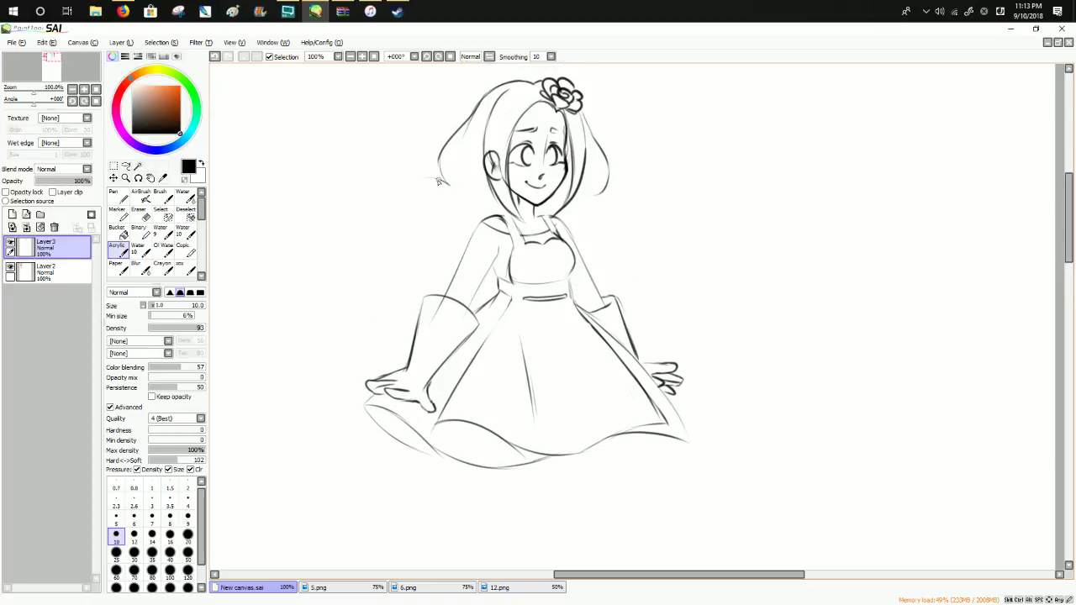
mouse_move(446, 183)
mouse_down()
mouse_move(414, 200)
mouse_move(431, 182)
mouse_move(424, 233)
mouse_move(432, 181)
mouse_move(409, 216)
mouse_move(427, 185)
mouse_move(399, 308)
mouse_move(380, 286)
mouse_up()
key(ctrl+z)
mouse_move(453, 248)
mouse_down()
mouse_move(393, 280)
mouse_move(448, 234)
mouse_move(388, 278)
mouse_move(328, 291)
mouse_move(391, 313)
mouse_up()
key(ctrl+z)
mouse_move(337, 290)
mouse_down()
mouse_move(370, 329)
mouse_move(397, 331)
mouse_up()
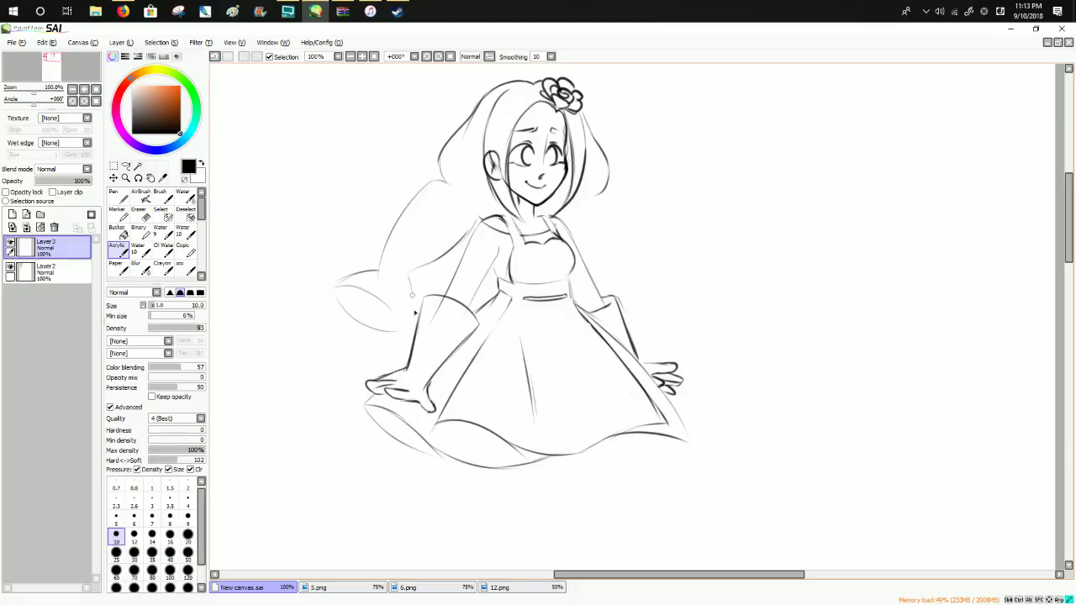
mouse_move(409, 278)
mouse_down()
mouse_move(438, 264)
mouse_move(403, 287)
mouse_move(449, 256)
mouse_up()
Draw a hair tie at the braid's end and define the tuft below it with crease lines and tip marks.
click(184, 179)
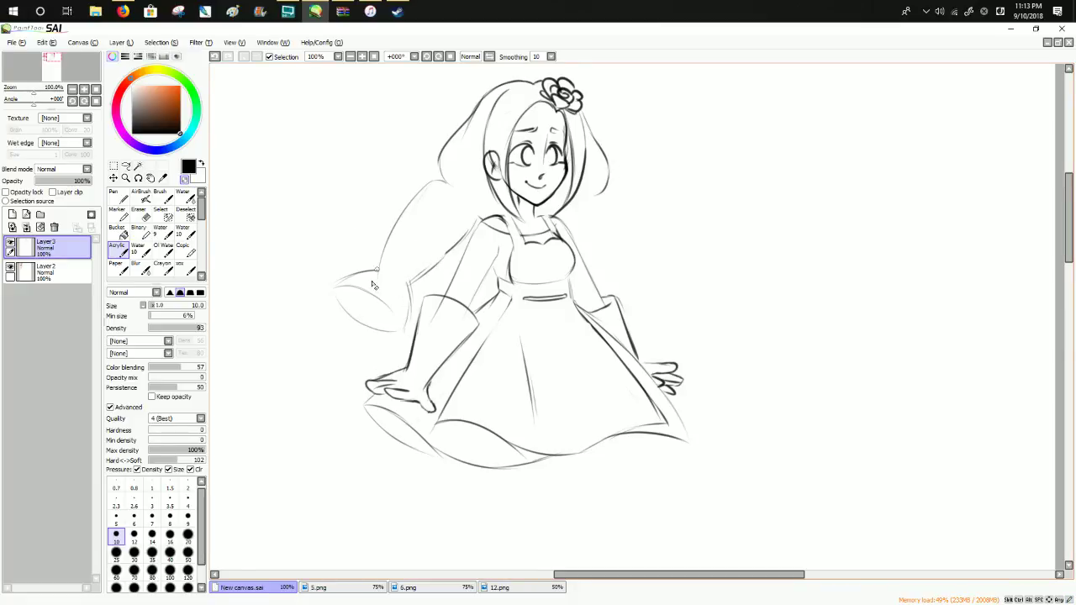
click(184, 179)
mouse_move(356, 273)
mouse_down()
mouse_move(393, 268)
mouse_move(411, 308)
mouse_up()
mouse_move(378, 269)
mouse_down()
mouse_move(414, 285)
mouse_move(404, 275)
mouse_move(410, 319)
mouse_move(409, 306)
mouse_move(398, 340)
mouse_move(348, 316)
mouse_up()
drag(391, 289, 393, 335)
click(184, 179)
mouse_move(412, 290)
mouse_down()
mouse_move(408, 334)
mouse_move(408, 324)
mouse_up()
click(184, 179)
mouse_move(347, 302)
mouse_down()
mouse_move(342, 314)
mouse_move(381, 341)
mouse_up()
key(ctrl+z)
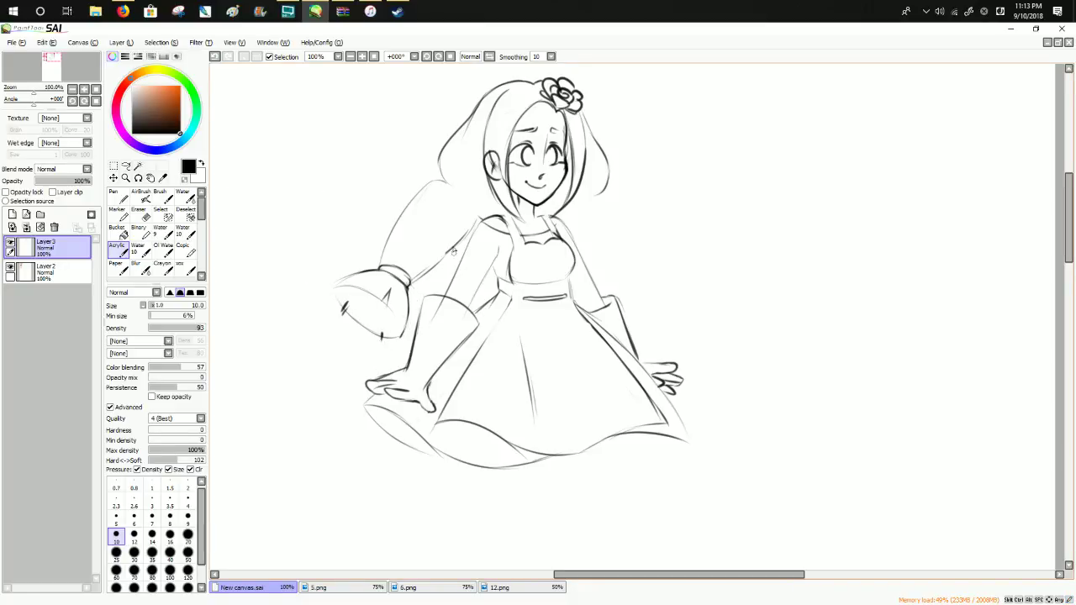
Draw the first bulging braid lobe on each side just above the hair tie.
click(185, 180)
drag(381, 267, 398, 237)
key(ctrl+z)
key(ctrl+z)
key(ctrl+z)
mouse_move(410, 284)
mouse_down()
mouse_move(431, 261)
mouse_move(414, 208)
mouse_move(429, 183)
mouse_move(457, 177)
mouse_up()
key(ctrl+z)
key(ctrl+z)
key(ctrl+z)
key(ctrl+z)
key(ctrl+z)
key(ctrl+z)
key(ctrl+z)
Continue the bumpy lobes up the braid's left edge to where it meets the hair.
mouse_move(416, 206)
mouse_down()
mouse_move(435, 176)
mouse_move(450, 189)
mouse_up()
key(ctrl+z)
key(ctrl+z)
key(ctrl+z)
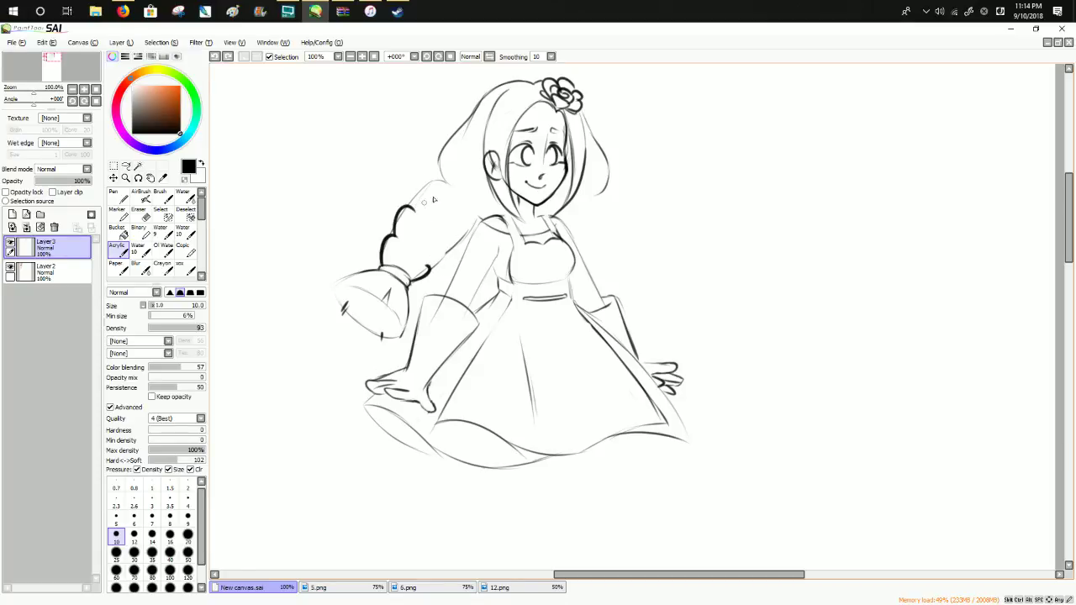
key(ctrl+z)
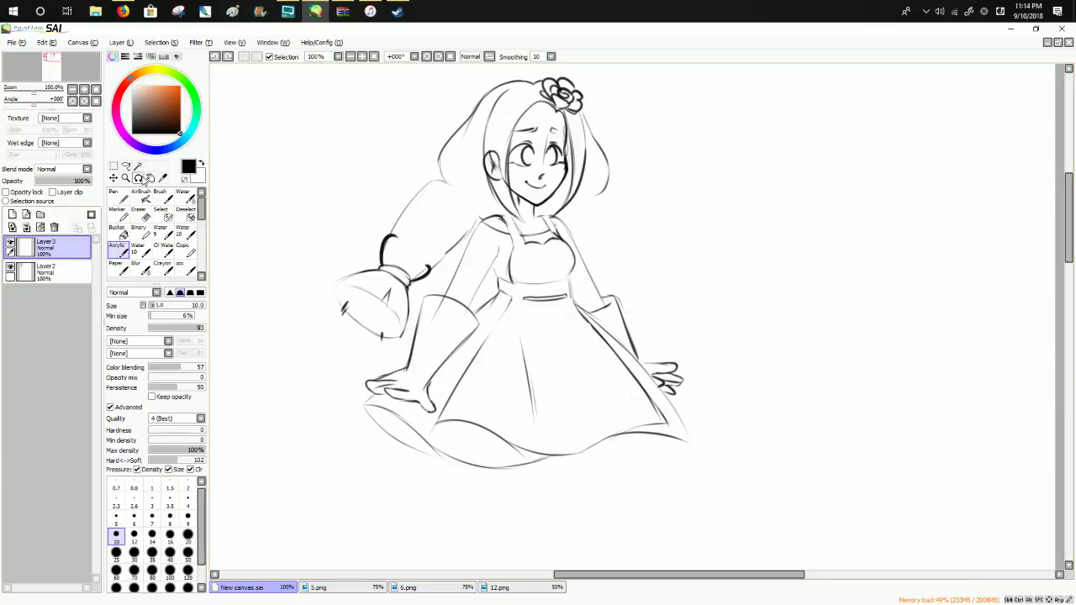
click(227, 57)
click(228, 56)
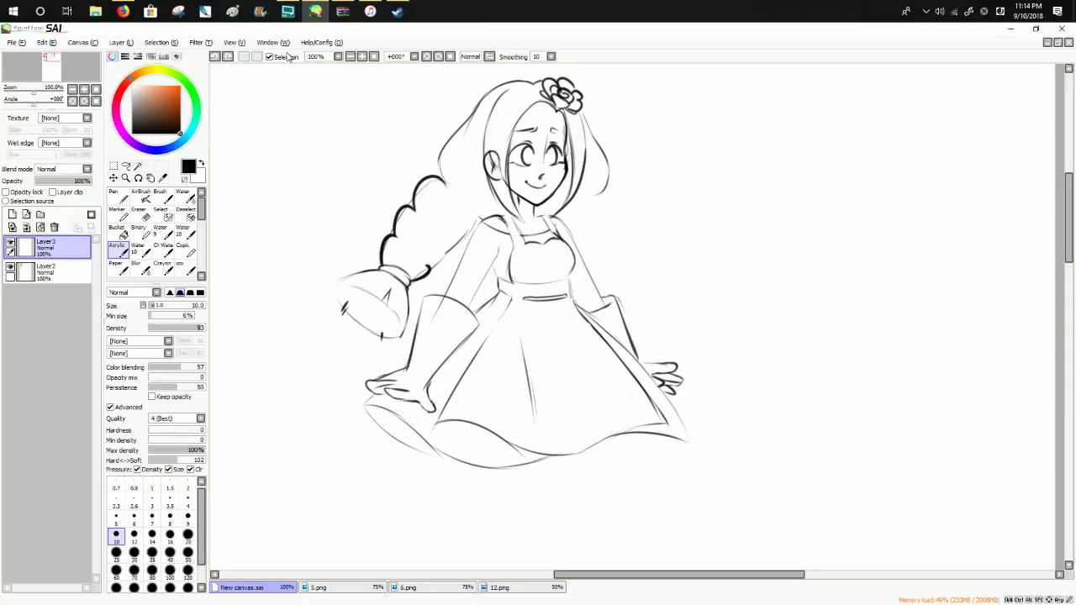
Redraw the lowest lobe on the braid's right edge and add more lobes up to the shoulder.
drag(428, 266, 411, 280)
key(ctrl+z)
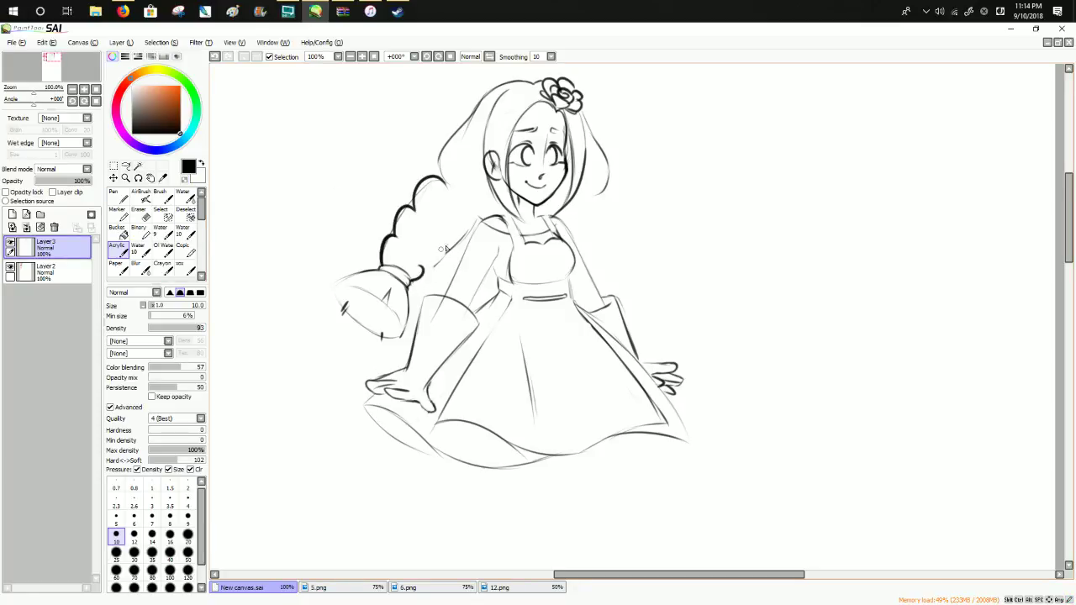
mouse_move(435, 245)
mouse_down()
mouse_move(445, 255)
mouse_move(421, 270)
mouse_up()
mouse_move(451, 221)
mouse_down()
mouse_move(464, 234)
mouse_move(442, 248)
mouse_move(483, 212)
mouse_up()
key(ctrl+z)
key(ctrl+z)
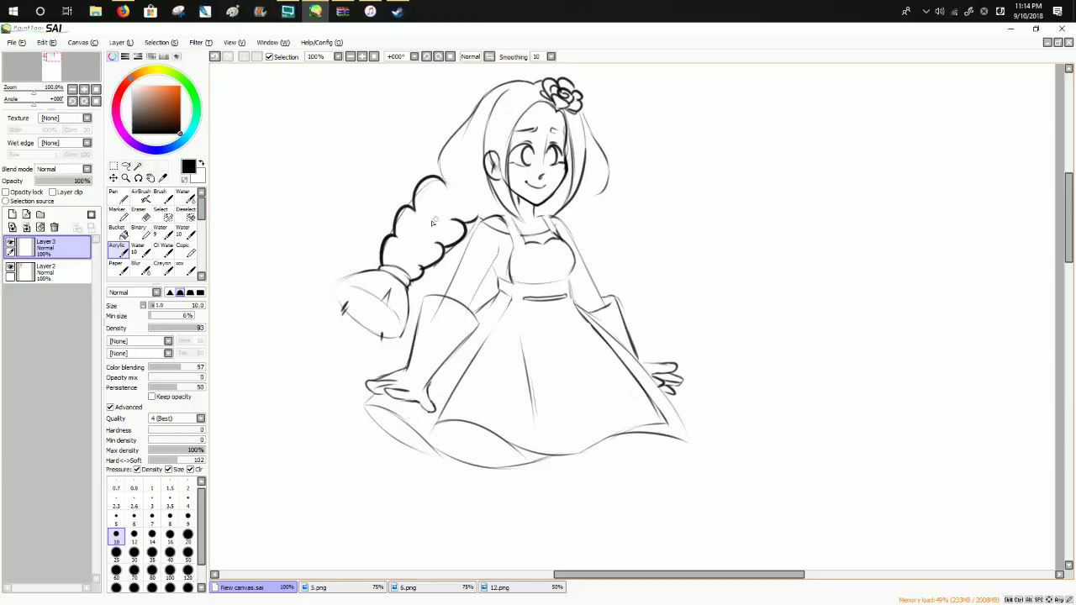
Draw the interlocking strand lines inside the braid, from the hair tie up to the topmost lobe.
drag(423, 269, 395, 268)
drag(395, 227, 408, 266)
key(ctrl+z)
mouse_move(394, 227)
mouse_down()
mouse_move(440, 246)
mouse_move(411, 243)
mouse_move(438, 238)
mouse_move(452, 240)
mouse_up()
mouse_move(414, 202)
mouse_down()
mouse_move(427, 241)
mouse_move(456, 221)
mouse_move(425, 226)
mouse_move(479, 217)
mouse_up()
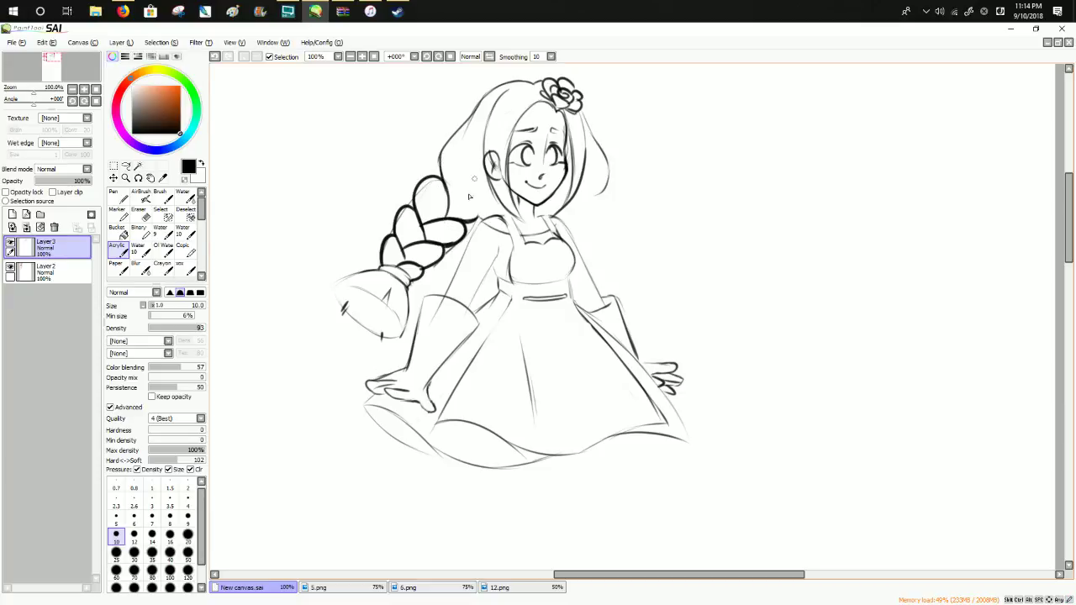
Join the braid's top to the head with a curved strand and start matching strands on the other side of the hair.
drag(445, 198, 472, 204)
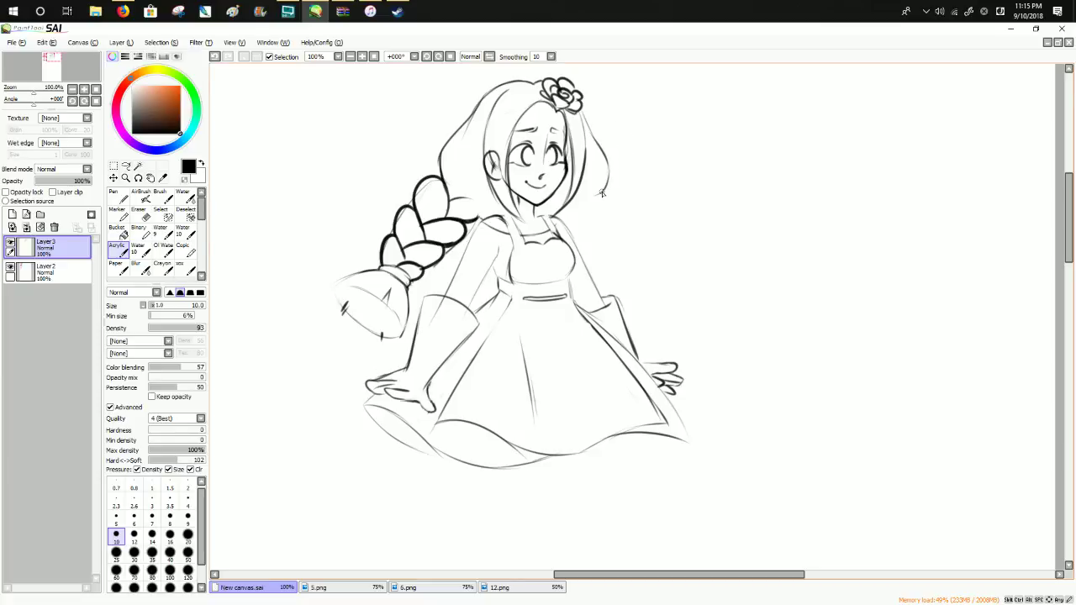
drag(600, 195, 629, 197)
mouse_move(601, 193)
mouse_down()
mouse_move(628, 198)
mouse_move(628, 208)
mouse_up()
key(ctrl+z)
drag(572, 214, 599, 210)
key(l)
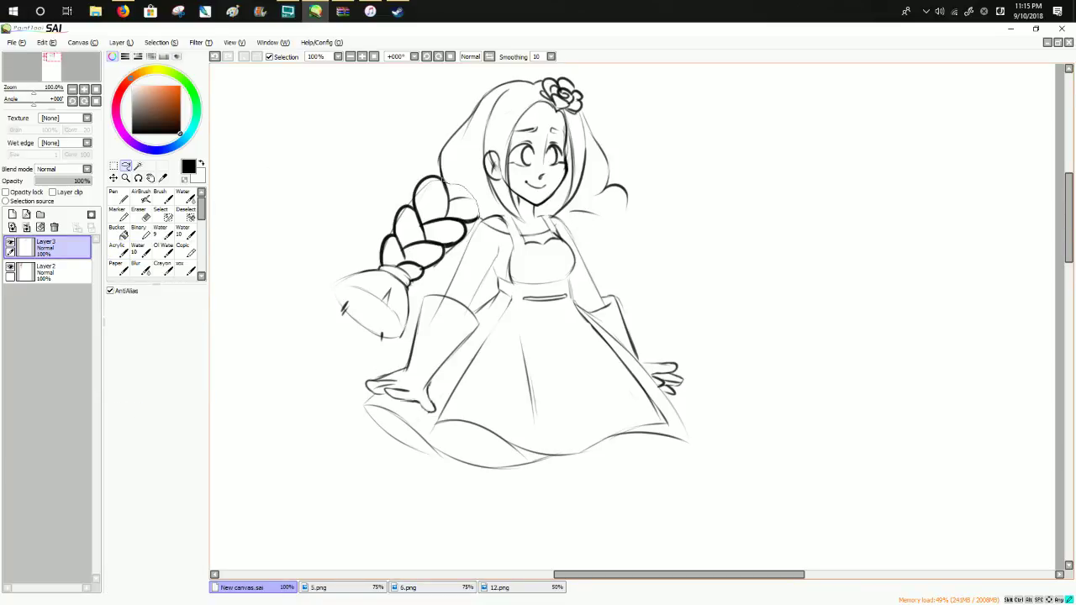
Switch to iTunes and skip ahead through the songs to "Attention".
click(370, 11)
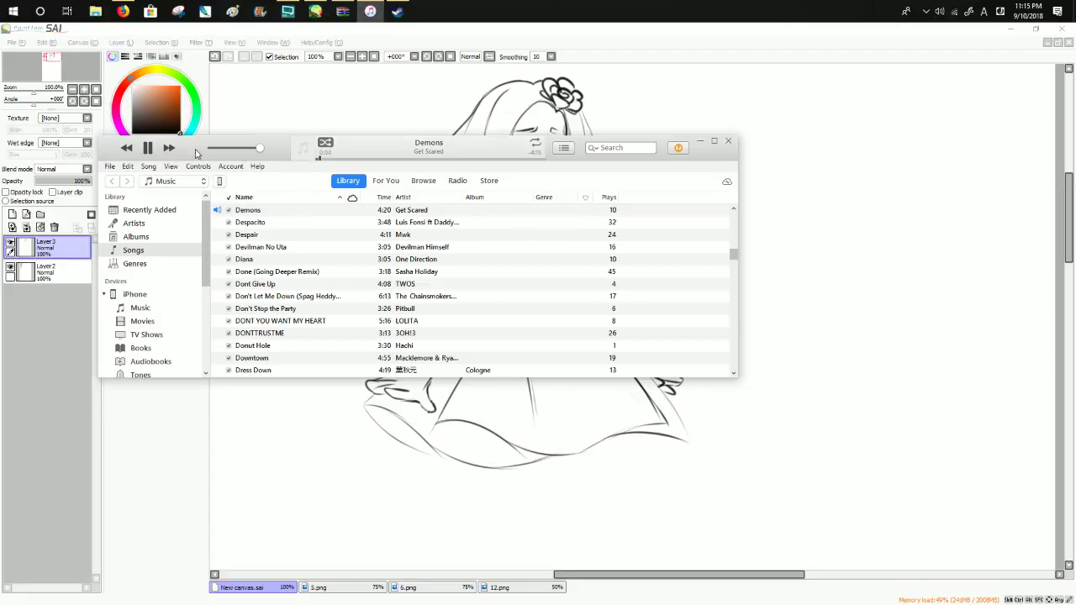
click(169, 147)
click(169, 148)
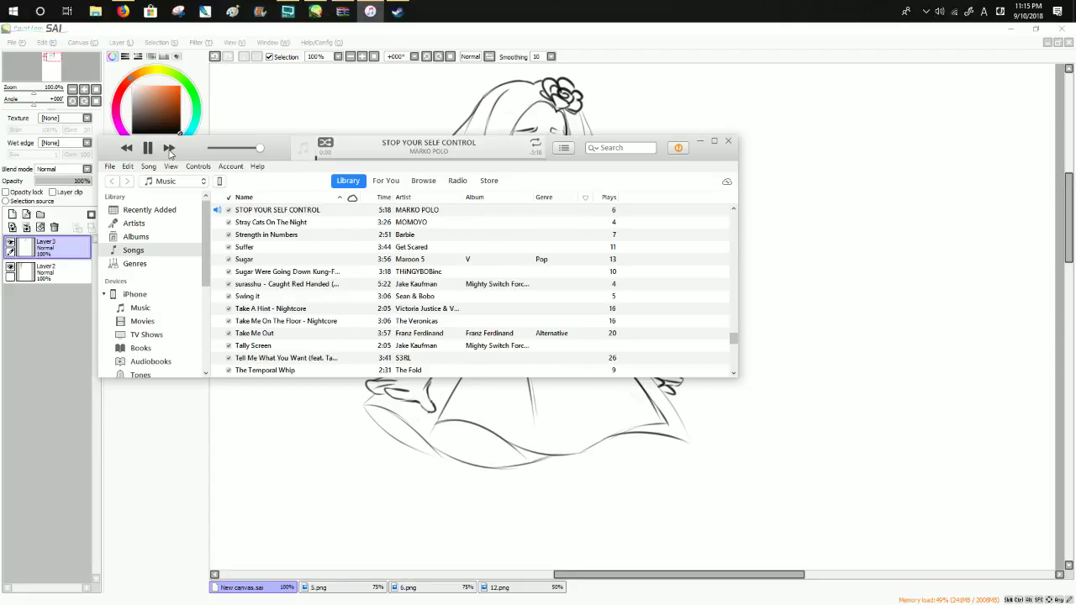
click(169, 148)
click(169, 148)
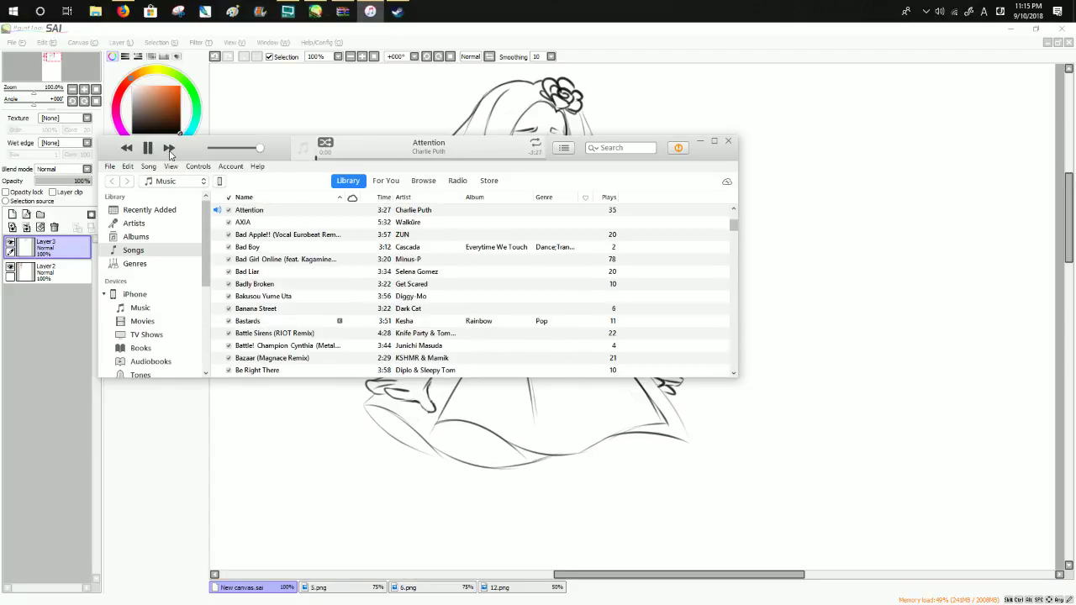
Remove the upcoming songs queued between Rainbow and Boots, keeping only Fall Away, and put the music player away.
click(563, 148)
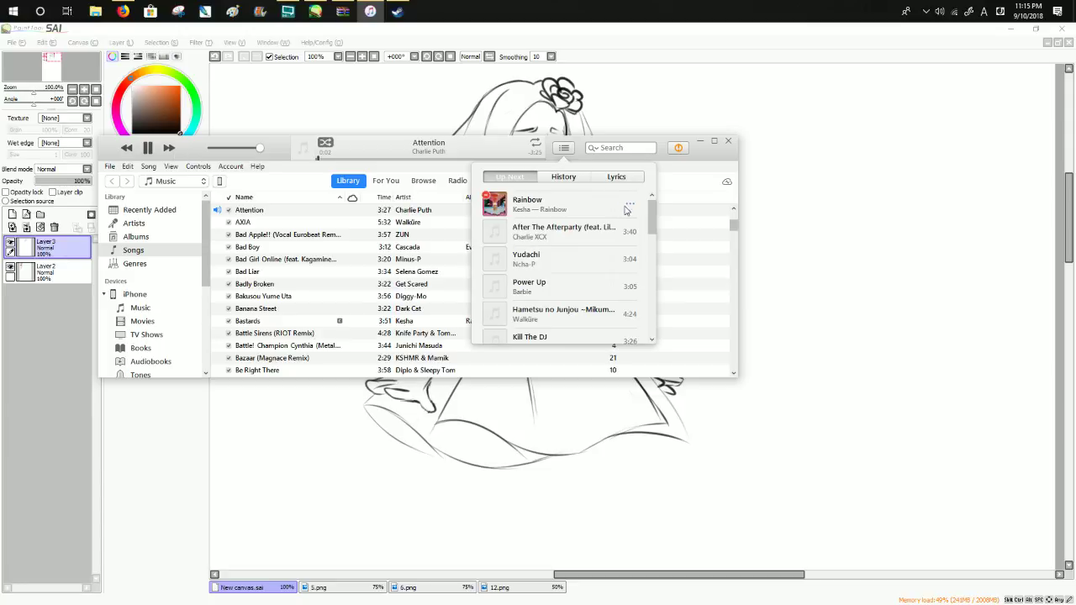
click(486, 225)
click(486, 225)
click(485, 225)
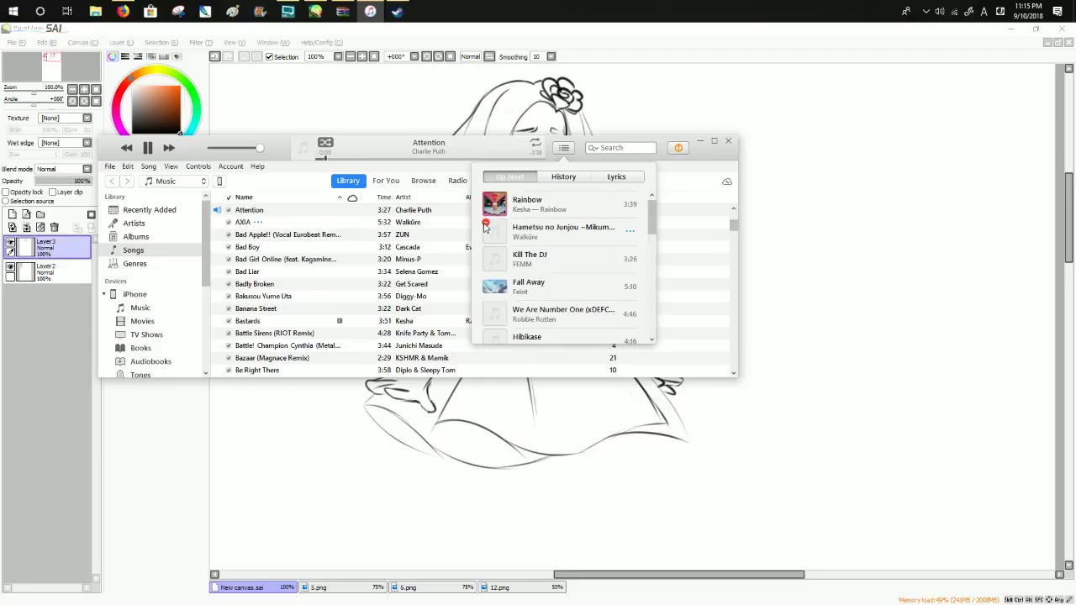
click(486, 225)
click(486, 225)
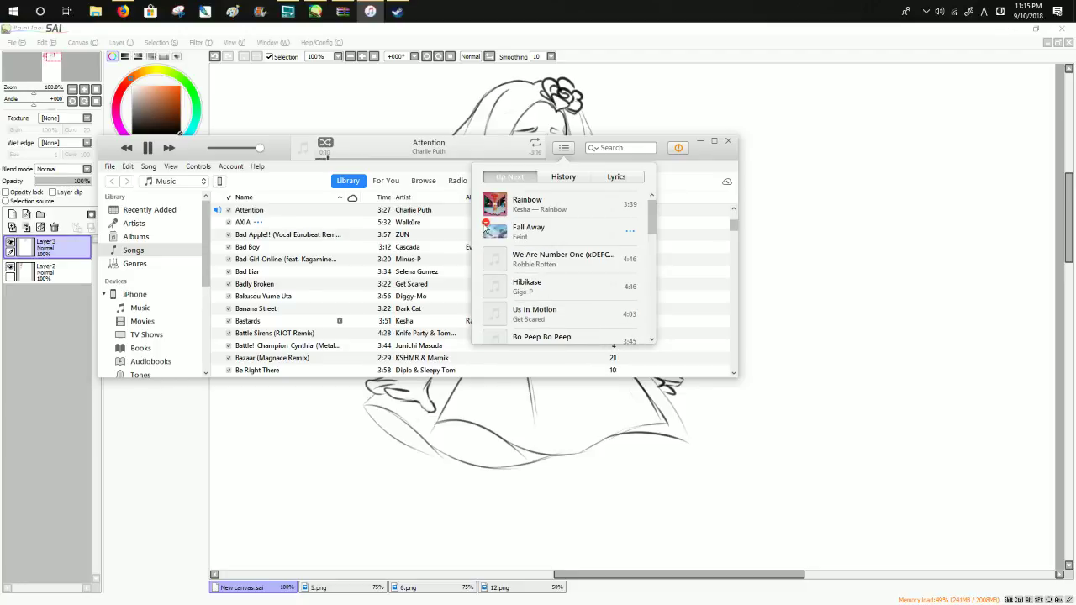
click(486, 252)
click(486, 252)
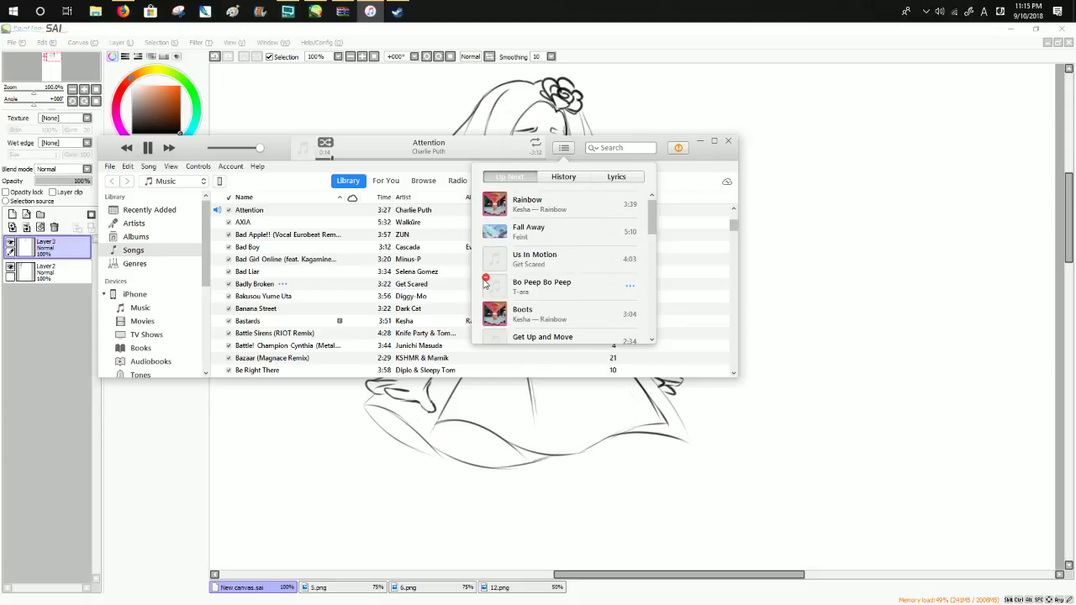
click(485, 252)
click(486, 253)
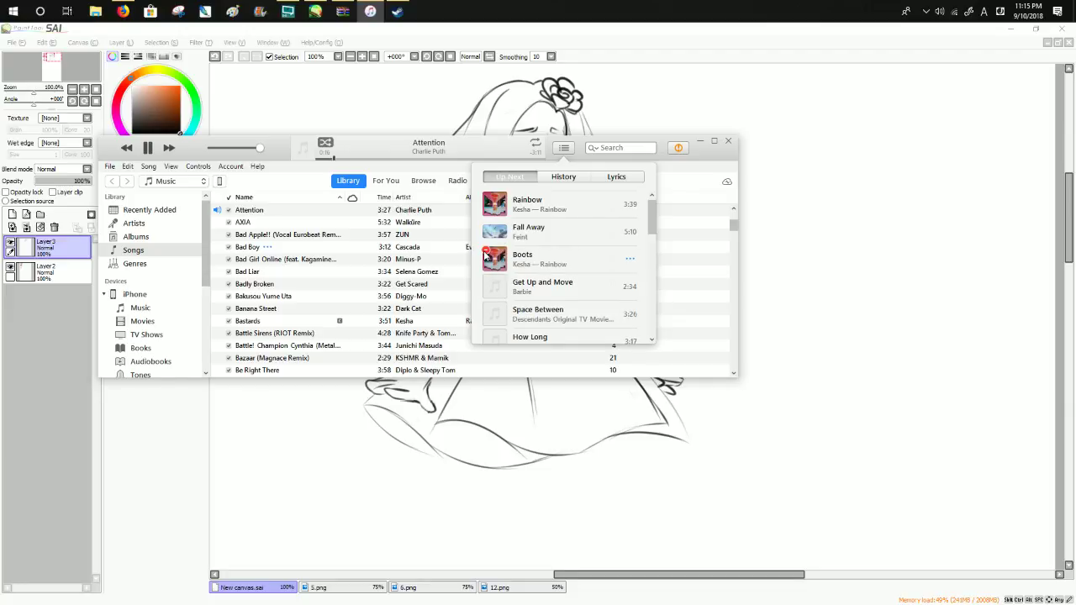
click(700, 141)
Lasso the whole left braid with its tuft and paste a copy of it on a new layer.
mouse_move(448, 182)
mouse_down()
mouse_move(370, 196)
mouse_move(325, 340)
mouse_move(376, 370)
mouse_up()
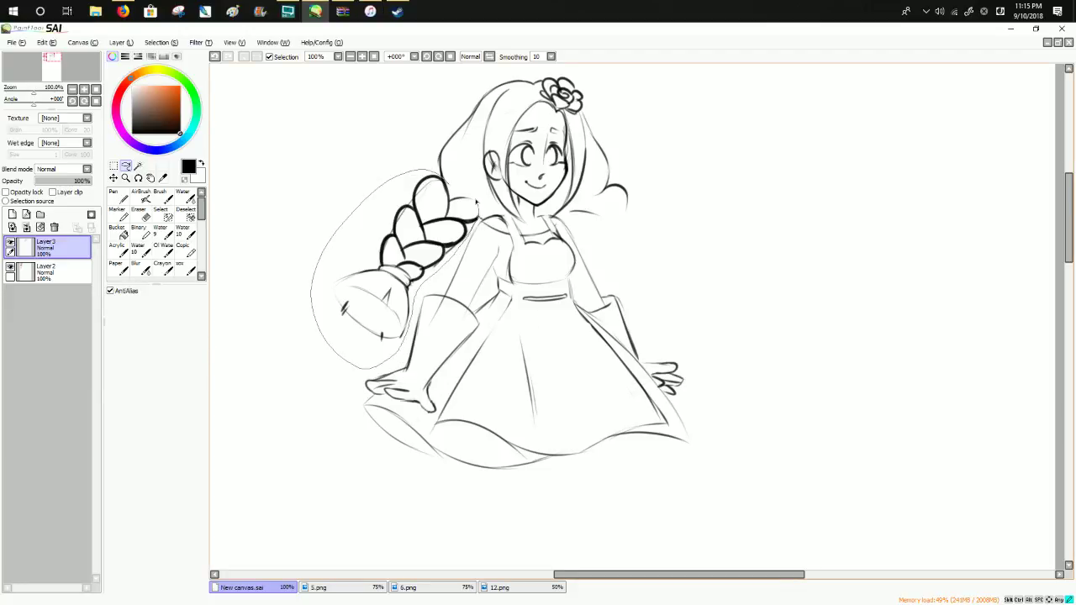
drag(476, 202, 477, 202)
key(ctrl+c)
key(ctrl+v)
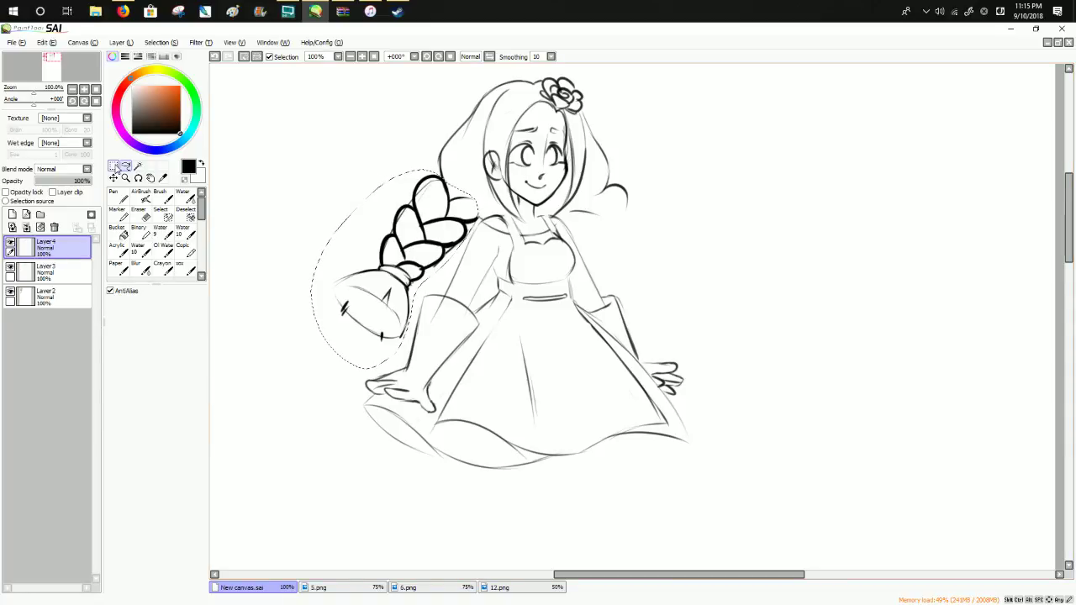
Flip the copied braid horizontally and move it to the right side of the girl's head above the other glove.
click(115, 168)
click(149, 409)
drag(425, 265, 678, 263)
drag(300, 144, 489, 364)
drag(441, 301, 664, 305)
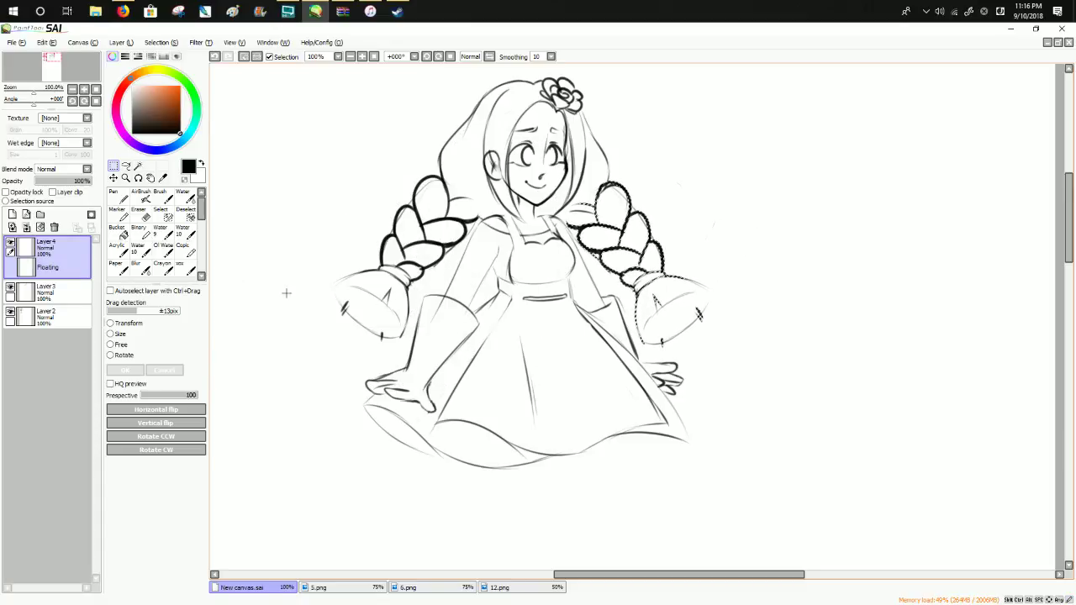
Free-transform the copied right braid so it tilts into place beside the shoulder, and merge its layer into the sketch layer.
drag(736, 255, 685, 265)
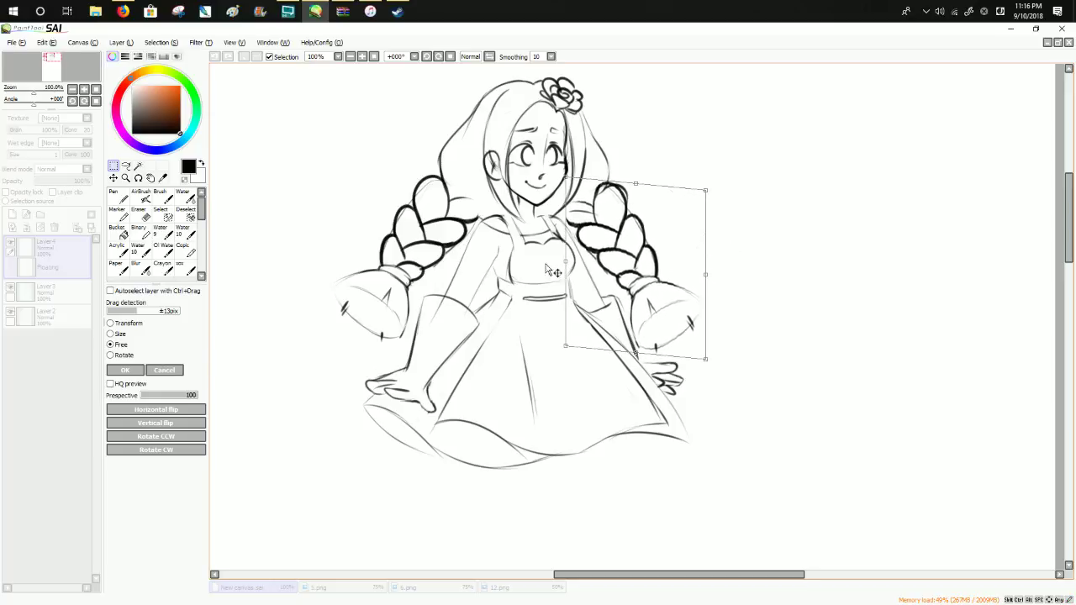
click(130, 324)
drag(759, 241, 758, 231)
drag(665, 258, 671, 253)
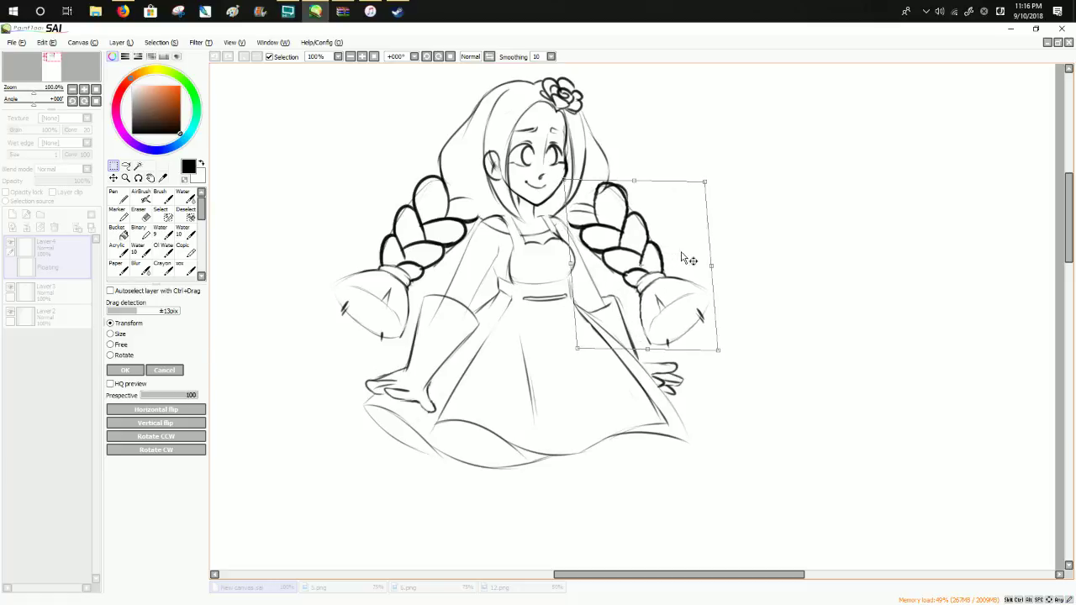
click(131, 370)
click(122, 251)
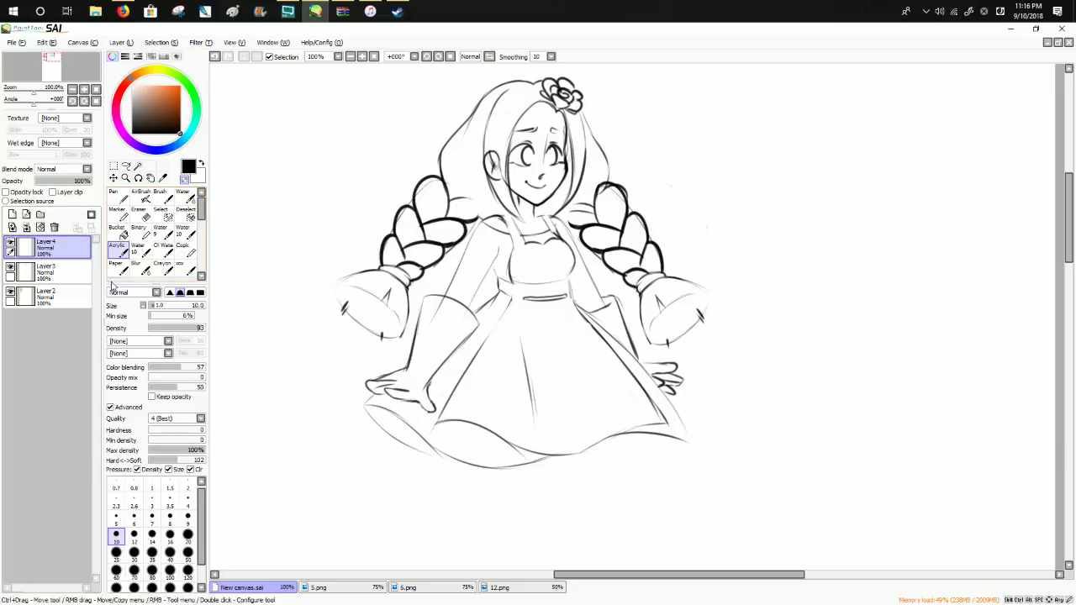
key(ctrl+e)
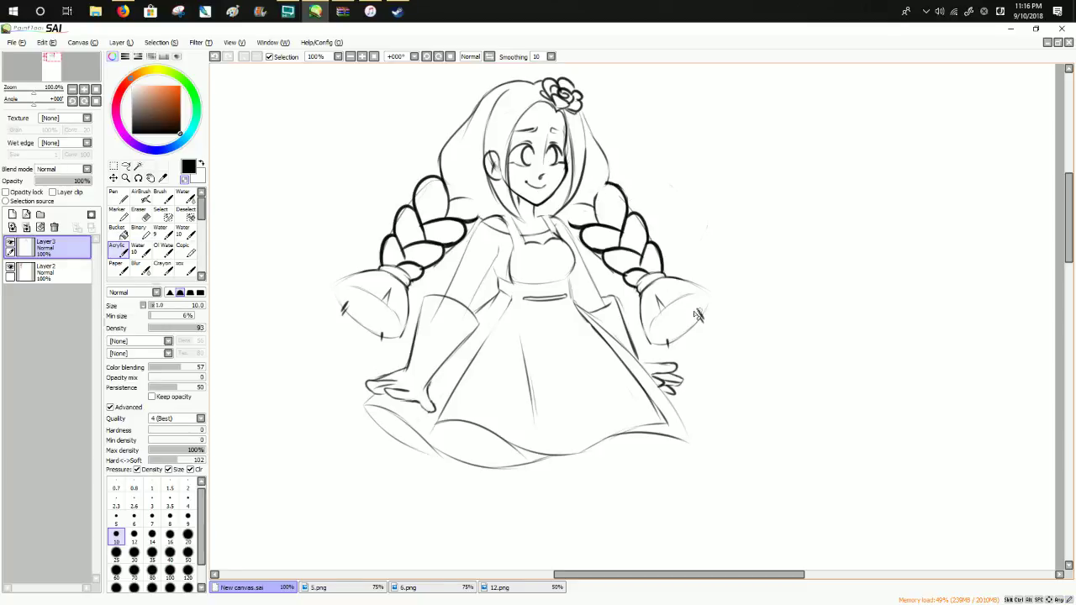
Erase the right braid's open tuft end and redraw it as a rounded tuft with small tick marks, extending the braid's upper line to the shoulder.
mouse_move(661, 301)
mouse_down()
mouse_move(655, 328)
mouse_move(686, 300)
mouse_move(653, 313)
mouse_move(678, 324)
mouse_move(669, 342)
mouse_move(701, 325)
mouse_move(693, 293)
mouse_move(694, 322)
mouse_move(677, 336)
mouse_move(697, 316)
mouse_up()
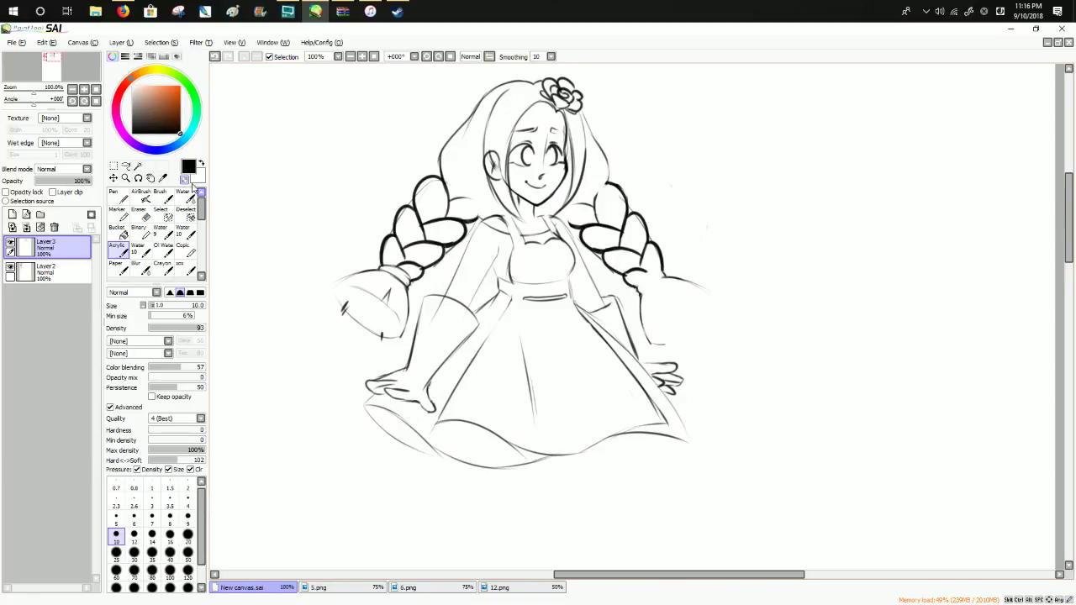
mouse_move(635, 289)
mouse_down()
mouse_move(662, 268)
mouse_move(639, 292)
mouse_move(669, 274)
mouse_move(656, 290)
mouse_up()
mouse_move(641, 325)
mouse_down()
mouse_move(673, 341)
mouse_move(652, 335)
mouse_move(678, 334)
mouse_move(700, 303)
mouse_move(689, 326)
mouse_move(697, 287)
mouse_move(692, 333)
mouse_up()
key(ctrl+z)
drag(699, 294, 705, 297)
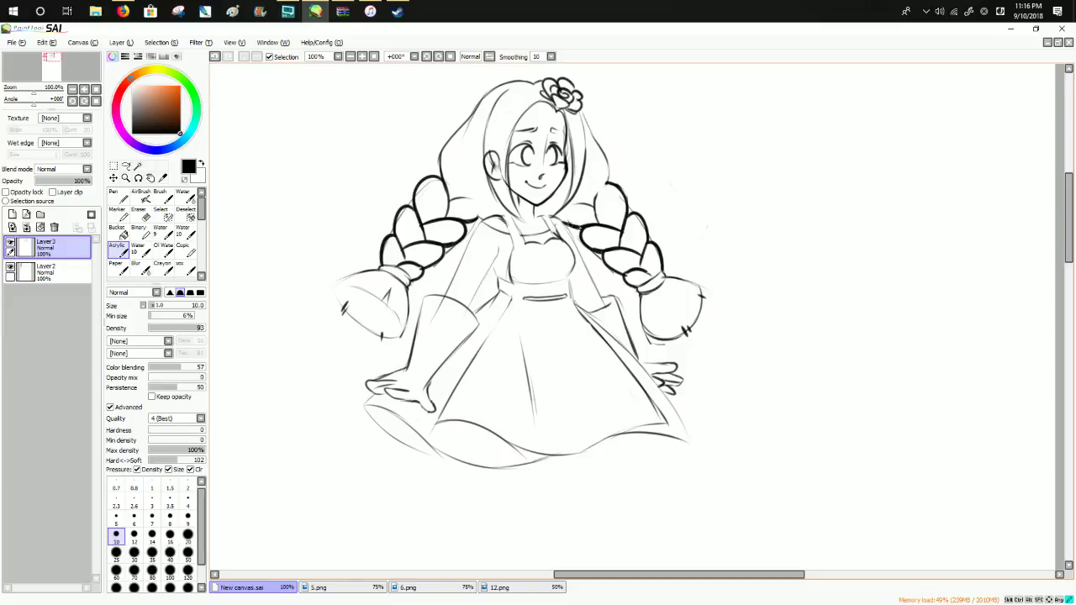
key(ctrl+z)
drag(573, 224, 564, 221)
Sketch both outlines of the girl's left-hand leg, running down from beneath the dress hem to the ankle.
scroll(1009, 278, down, 1)
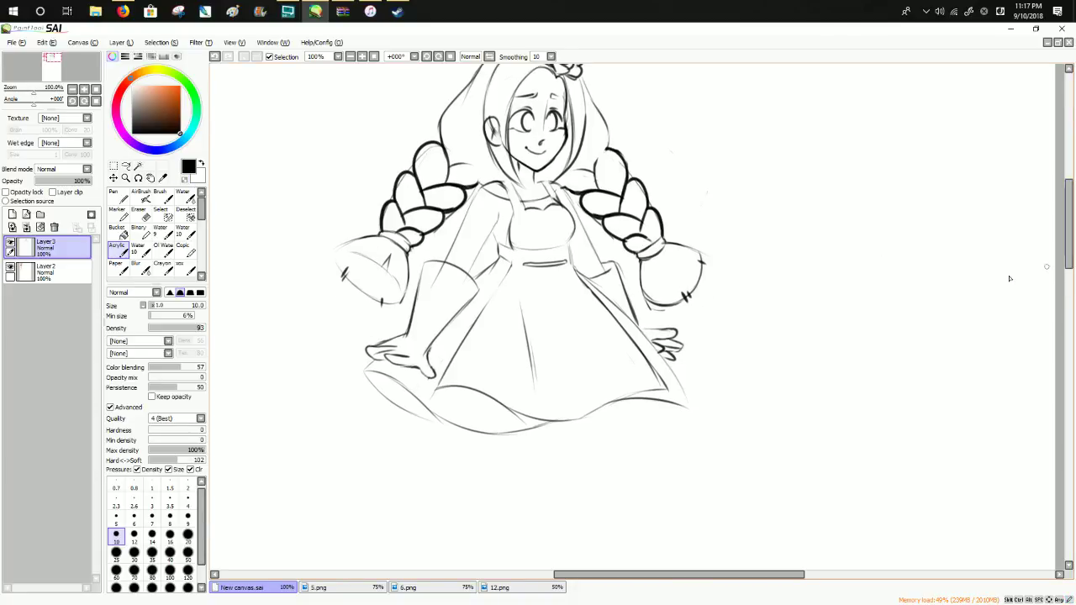
click(352, 57)
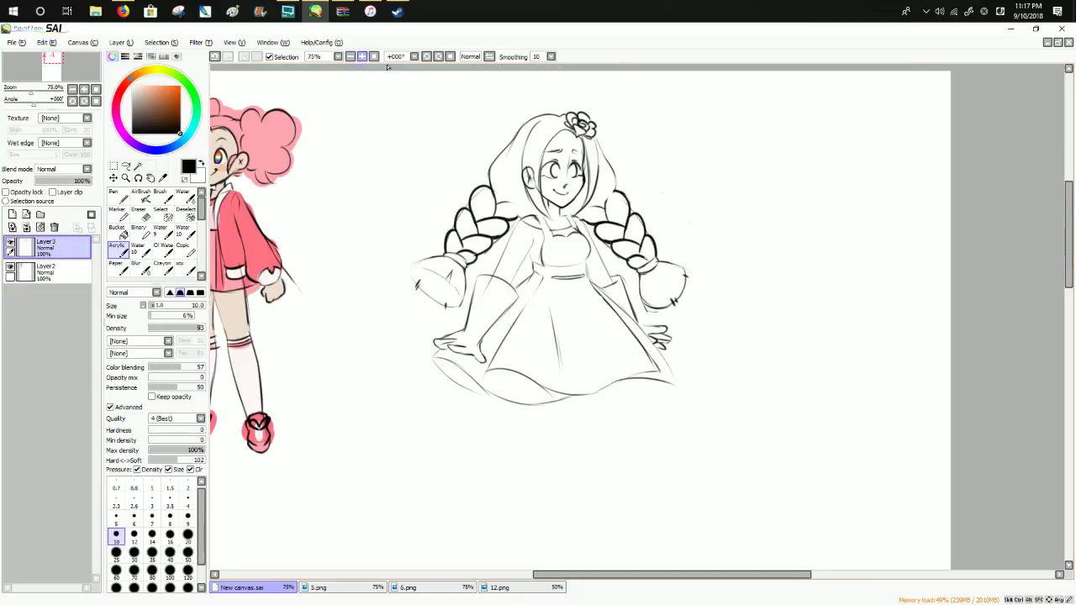
scroll(912, 292, down, 1)
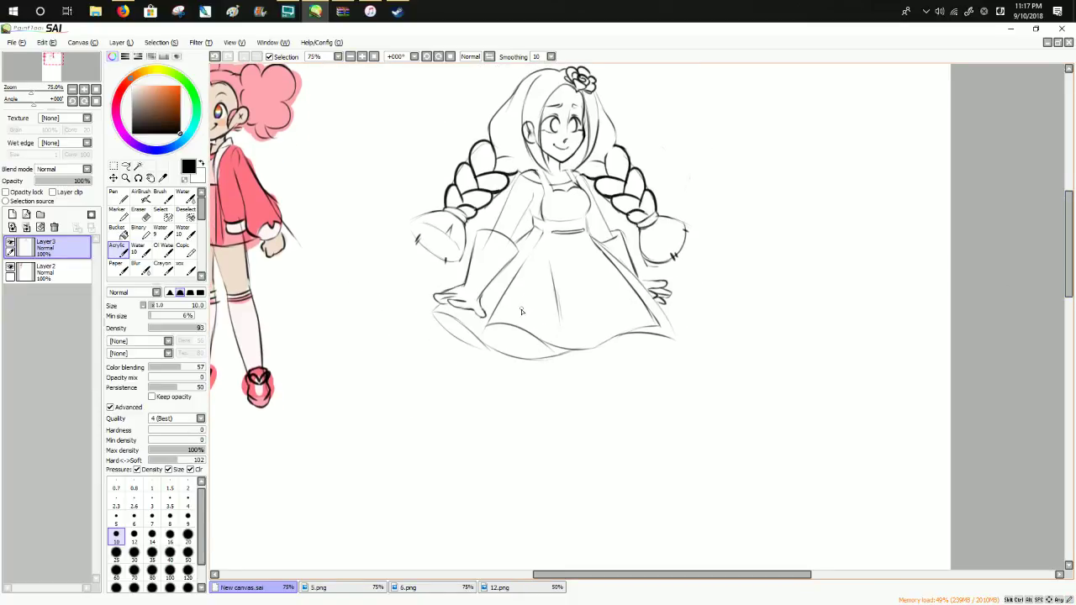
key(ctrl+z)
drag(531, 242, 496, 470)
key(ctrl+z)
drag(516, 360, 496, 483)
drag(542, 370, 517, 494)
Sketch the inner and outer outlines of the right-hand leg from the dress hem down to the ankle.
drag(585, 352, 590, 390)
key(ctrl+z)
key(ctrl+z)
drag(586, 351, 592, 431)
drag(588, 391, 612, 491)
drag(614, 339, 626, 433)
mouse_move(621, 378)
mouse_down()
mouse_move(629, 472)
mouse_move(627, 450)
mouse_up()
key(ctrl+z)
key(ctrl+z)
drag(623, 408, 630, 489)
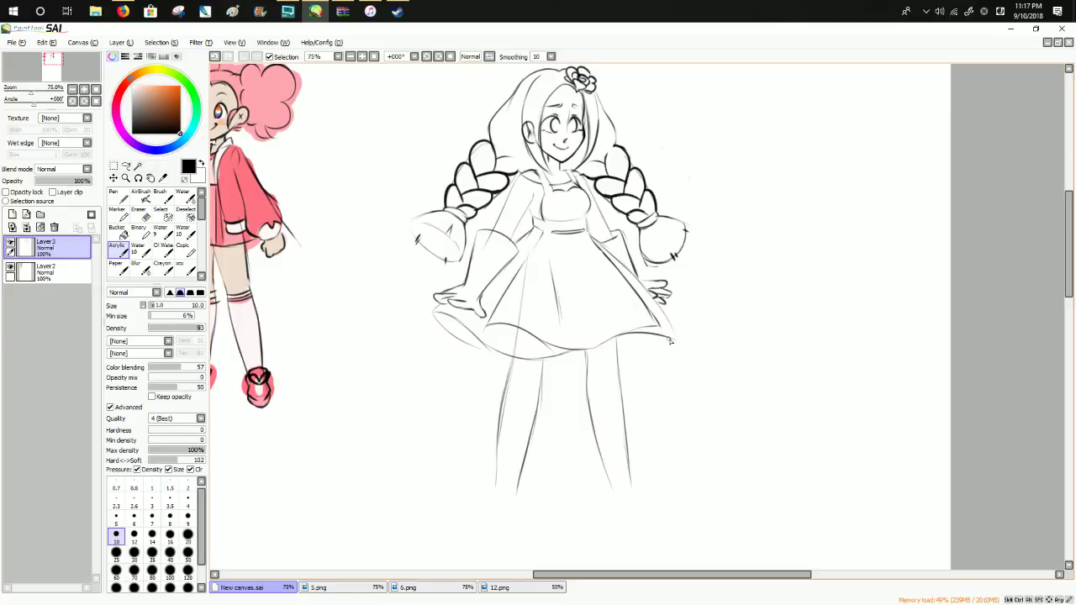
Add the curved underside of the skirt hem on the right and sketch simple feet at the ends of both legs.
drag(672, 338, 618, 345)
mouse_move(497, 459)
mouse_down()
mouse_move(486, 517)
mouse_move(500, 523)
mouse_move(518, 505)
mouse_move(516, 493)
mouse_move(508, 524)
mouse_up()
key(ctrl+z)
mouse_move(634, 487)
mouse_down()
mouse_move(666, 504)
mouse_move(612, 506)
mouse_move(636, 515)
mouse_up()
key(ctrl+z)
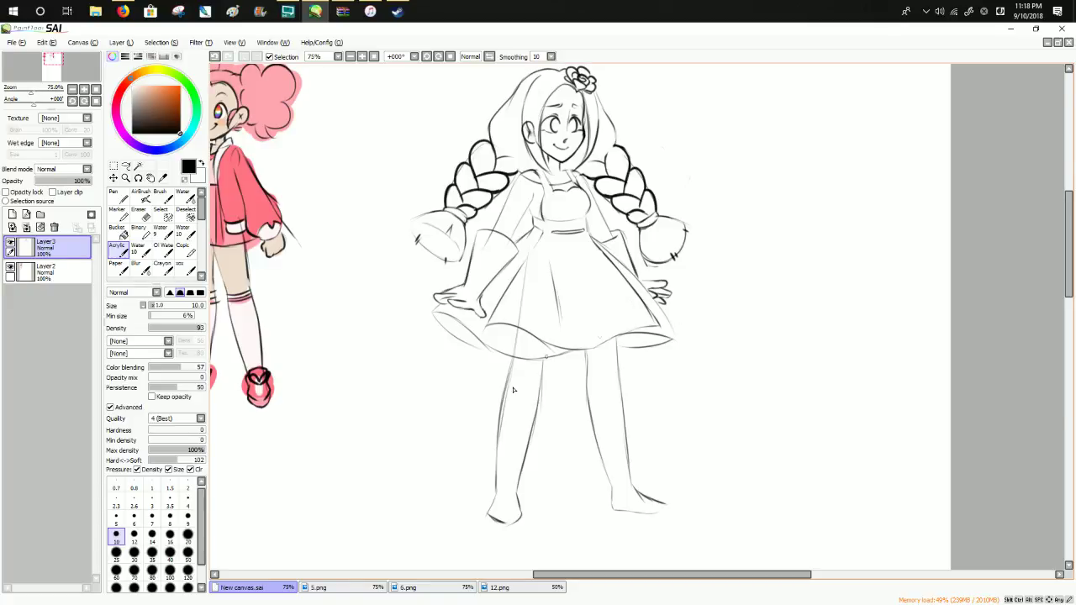
Firm up the left-hand leg's outer line and draw a rounded boot toe and sole around its foot.
drag(503, 405, 497, 496)
mouse_move(497, 495)
mouse_down()
mouse_move(490, 519)
mouse_move(495, 502)
mouse_move(492, 513)
mouse_move(521, 516)
mouse_up()
key(ctrl+z)
mouse_move(517, 495)
mouse_down()
mouse_move(522, 519)
mouse_move(489, 521)
mouse_move(495, 528)
mouse_up()
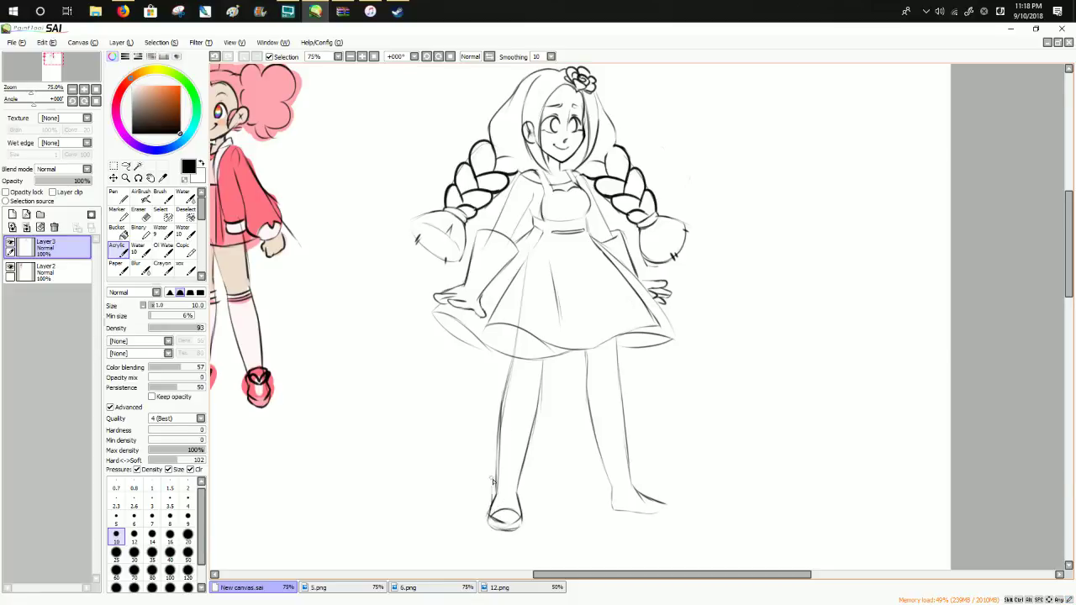
Draw the left boot's shaft up to mid-calf with a straight top edge and a small pull loop at each side.
drag(493, 502, 489, 434)
mouse_move(491, 432)
mouse_down()
mouse_move(538, 440)
mouse_move(522, 498)
mouse_up()
drag(496, 434, 491, 436)
mouse_move(535, 435)
mouse_down()
mouse_move(541, 415)
mouse_move(538, 433)
mouse_up()
key(ctrl+z)
key(ctrl+z)
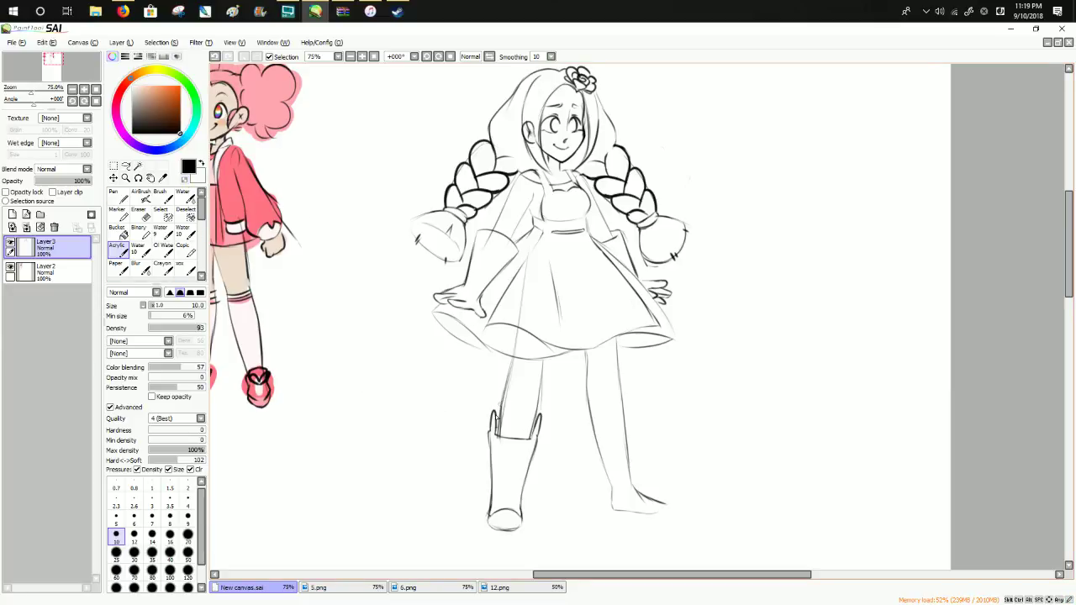
drag(494, 416, 496, 436)
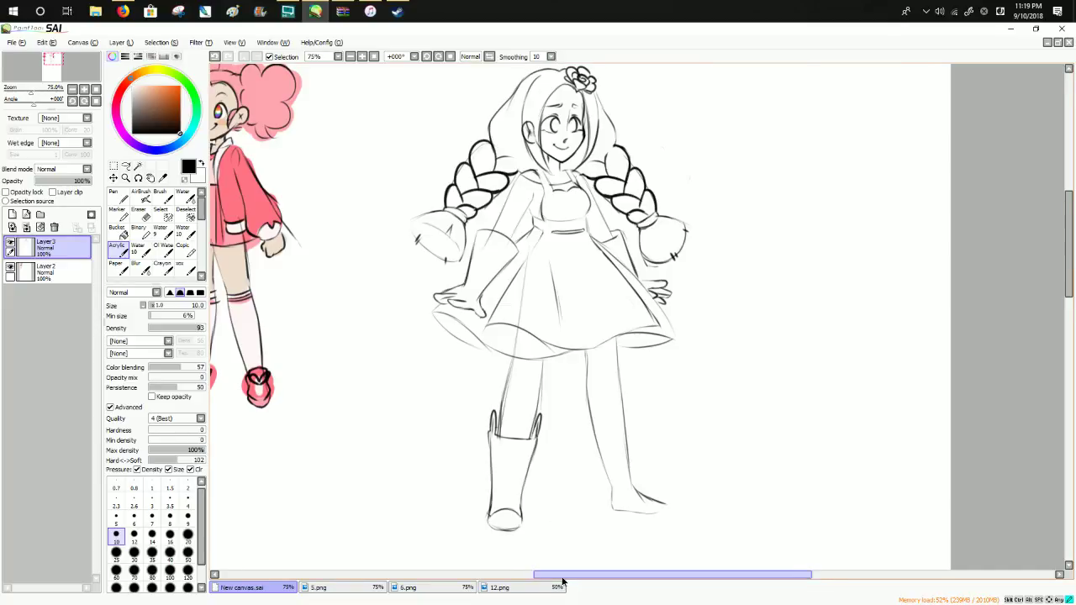
Erase the left-hand leg's construction line where it runs up through the skirt.
drag(562, 581, 579, 582)
click(185, 180)
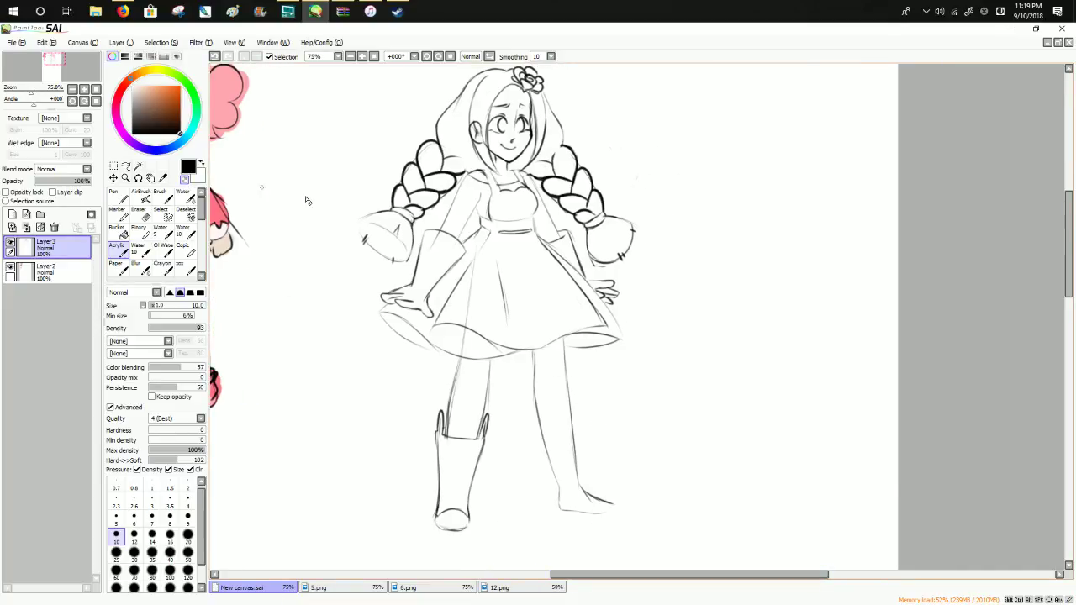
drag(462, 356, 475, 258)
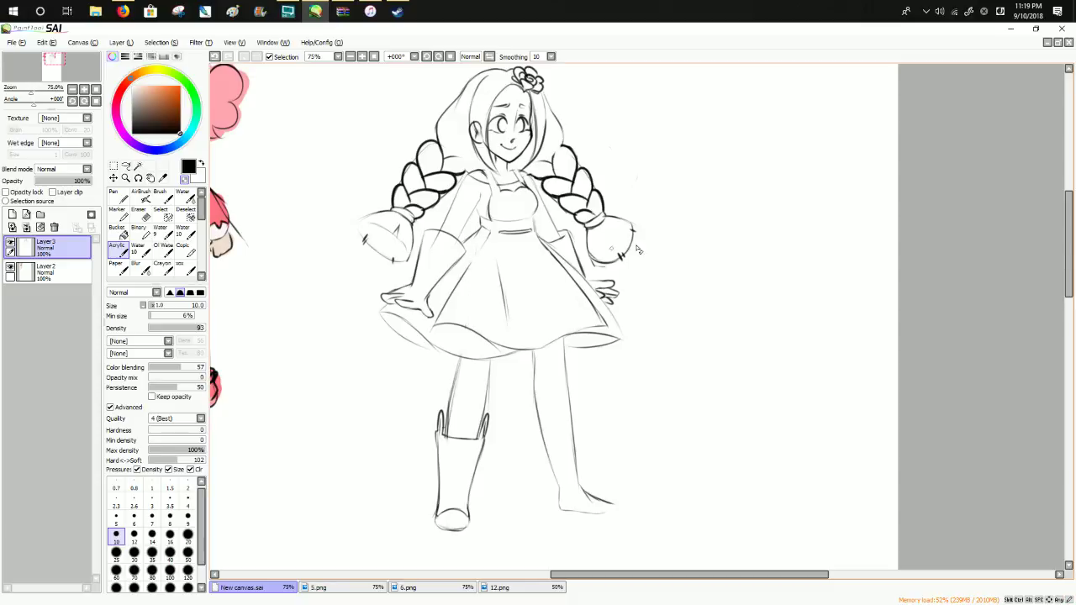